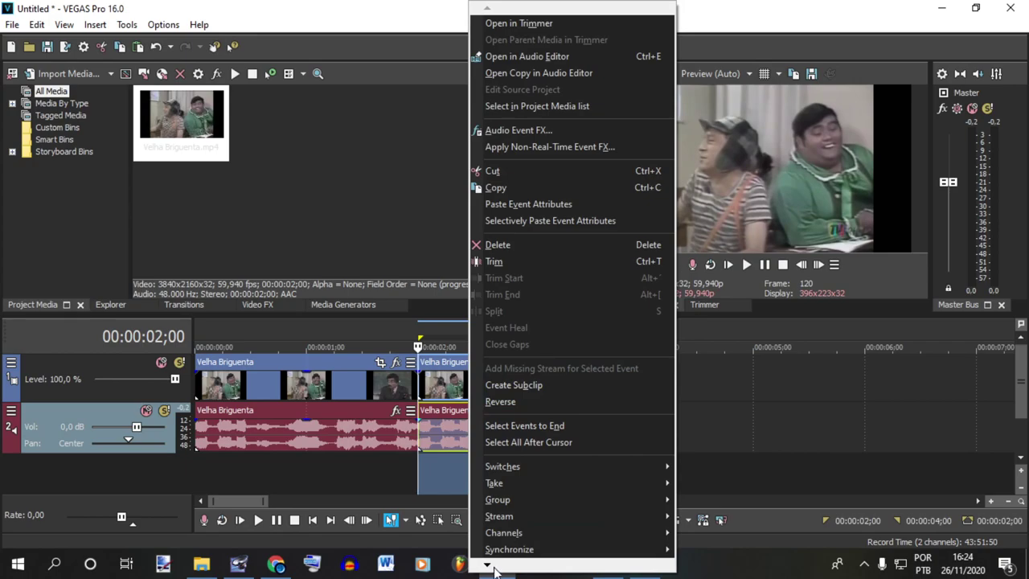
Step: Set the second clip's audio to the élastique method with Soloist (Monophonic) and a pitch change of 12, and play it
mouse_move(485, 567)
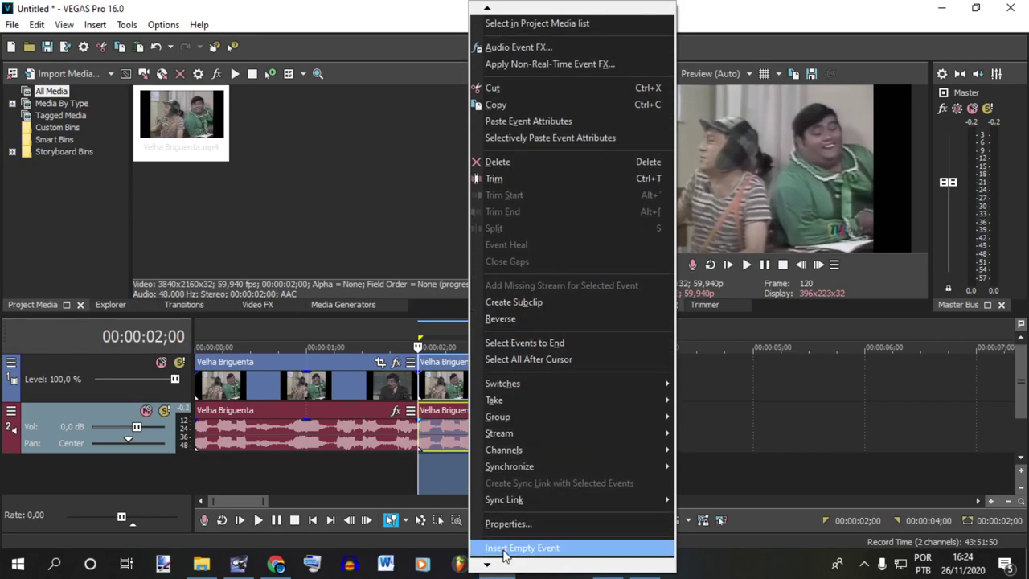
left_click(516, 525)
left_click(519, 237)
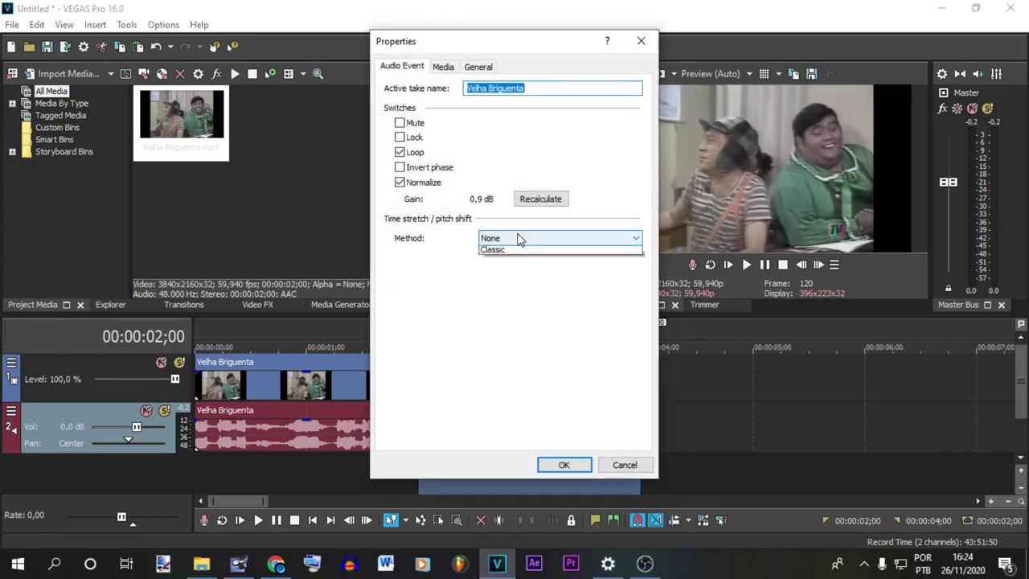
left_click(506, 262)
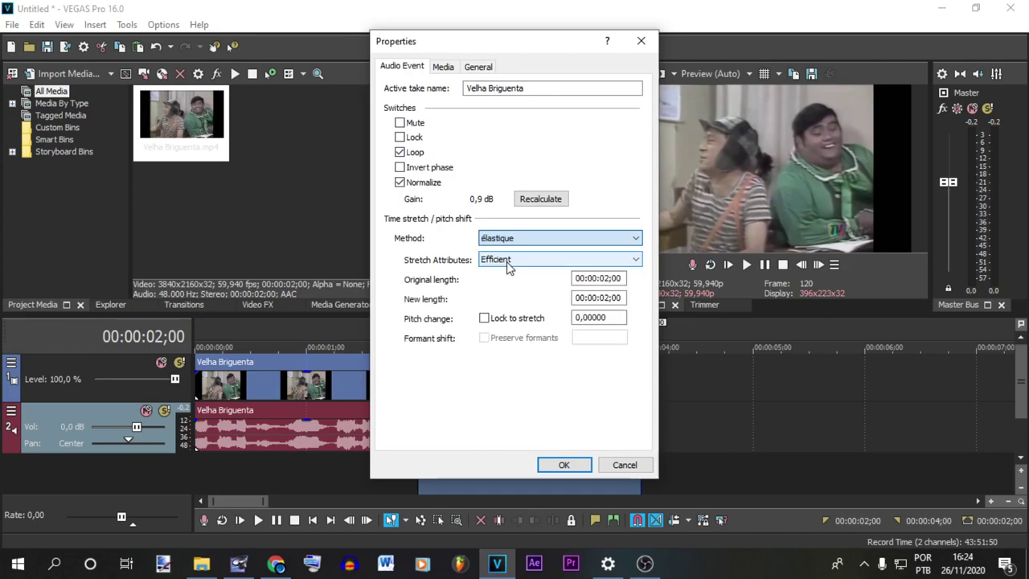
left_click(508, 261)
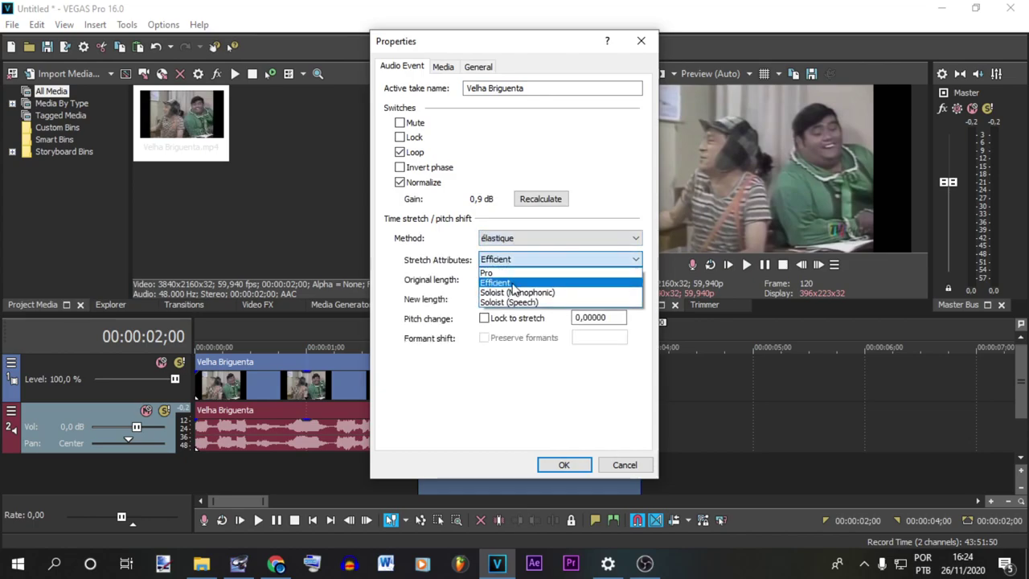
left_click(537, 292)
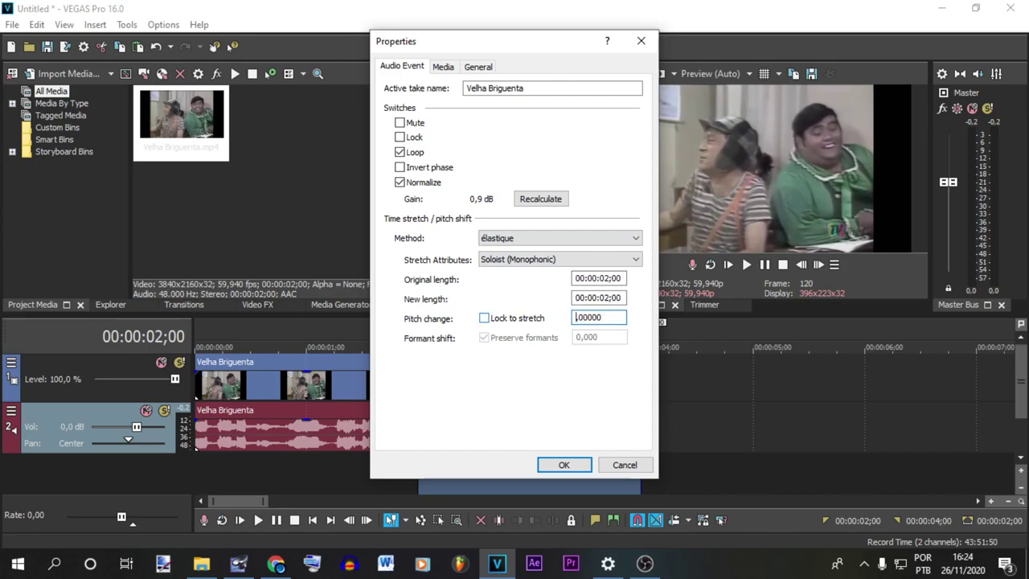
left_click(550, 462)
key("space")
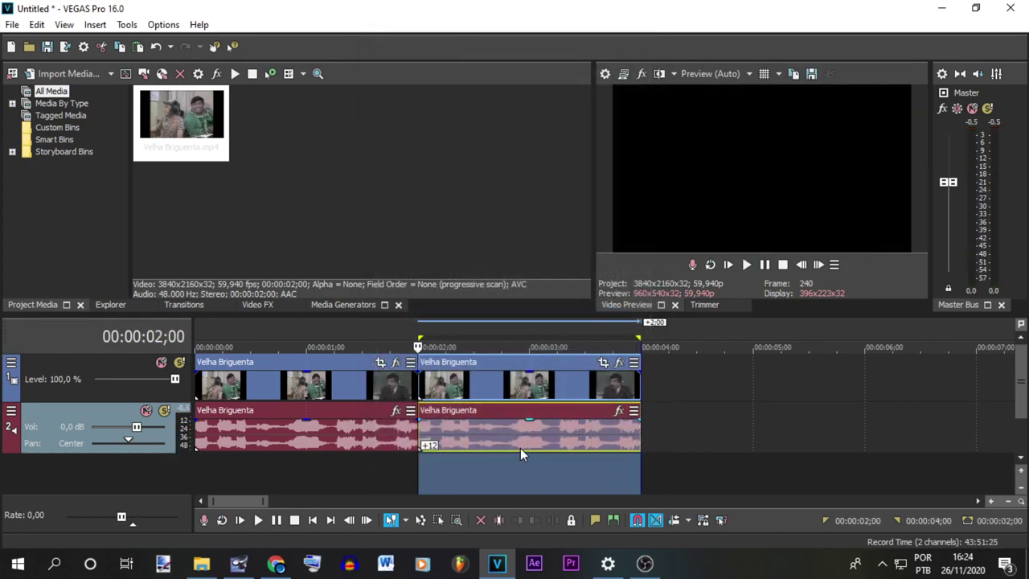
Step: Duplicate the first clip with its audio to the end of the timeline at 00:00:04;00
double_click(338, 436)
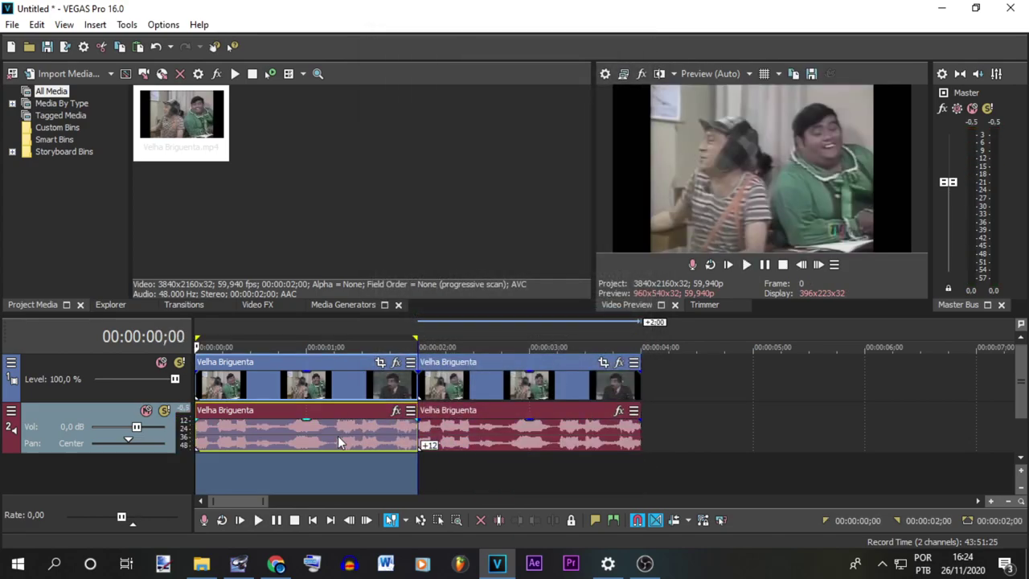
left_click(645, 441)
key("ctrl+v")
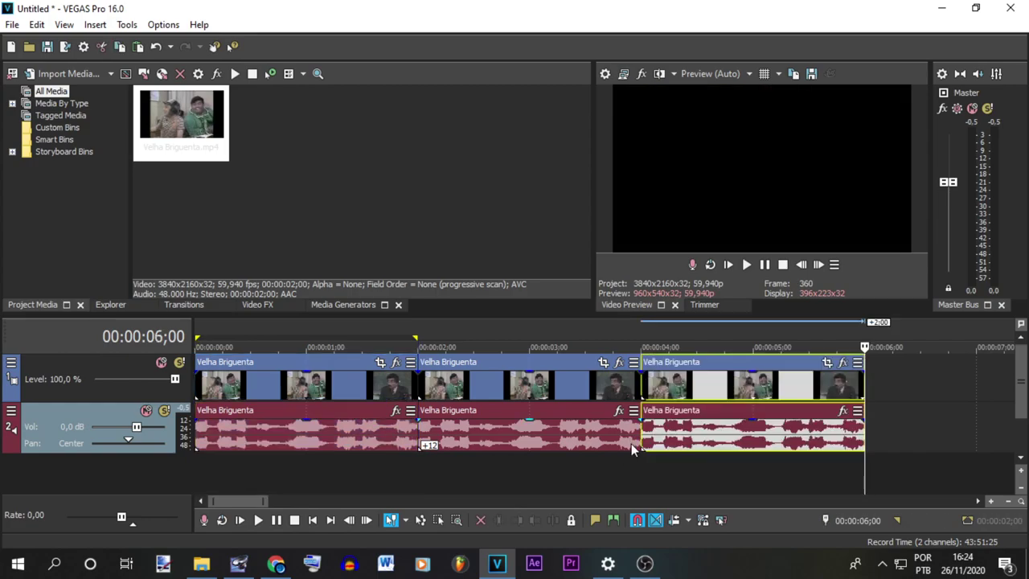
Step: Set the third clip's audio to the élastique method with Soloist (Speech) and a pitch change of -8
double_click(739, 443)
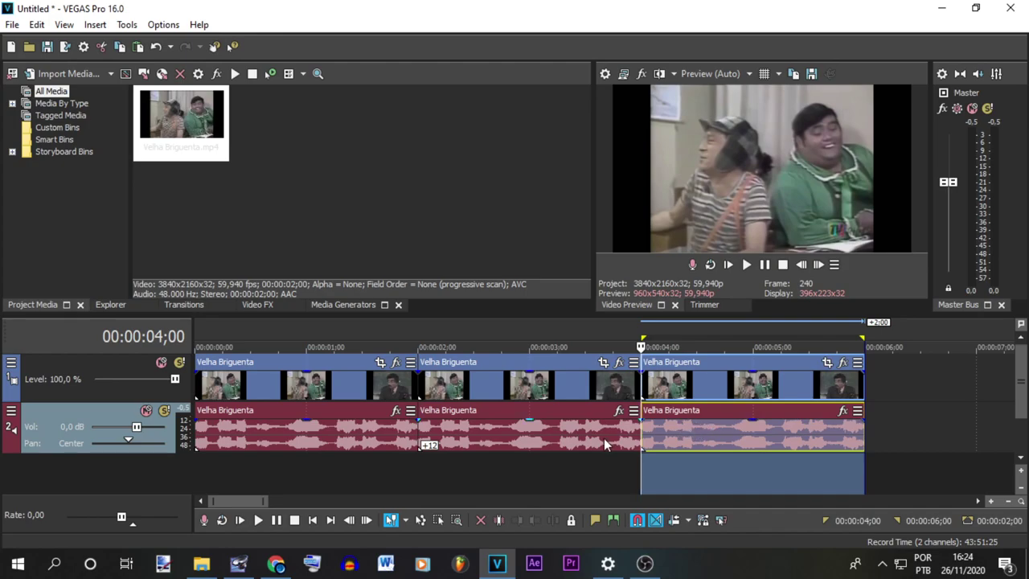
right_click(781, 463)
left_click(672, 429)
right_click(671, 430)
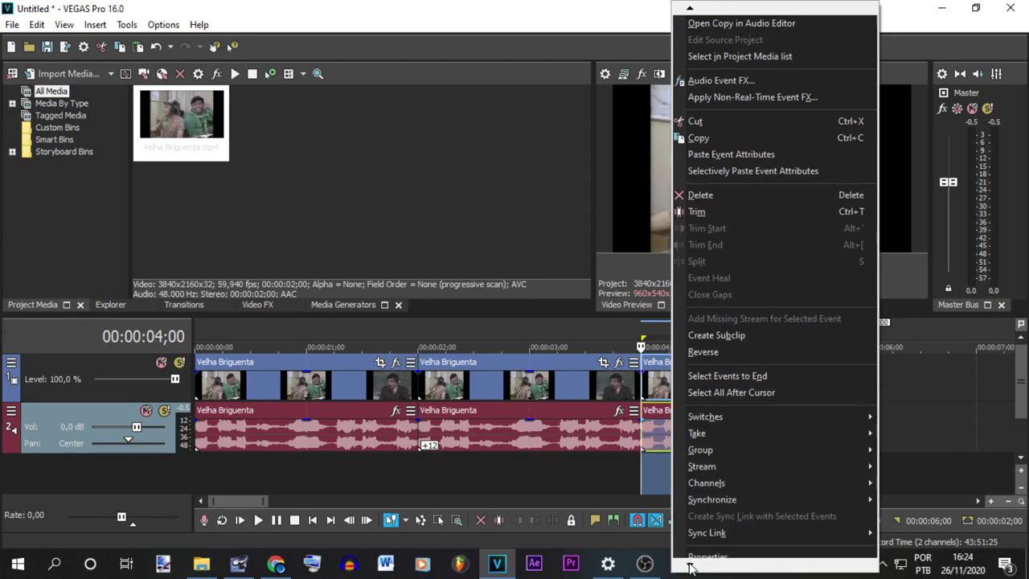
left_click(707, 549)
left_click(501, 238)
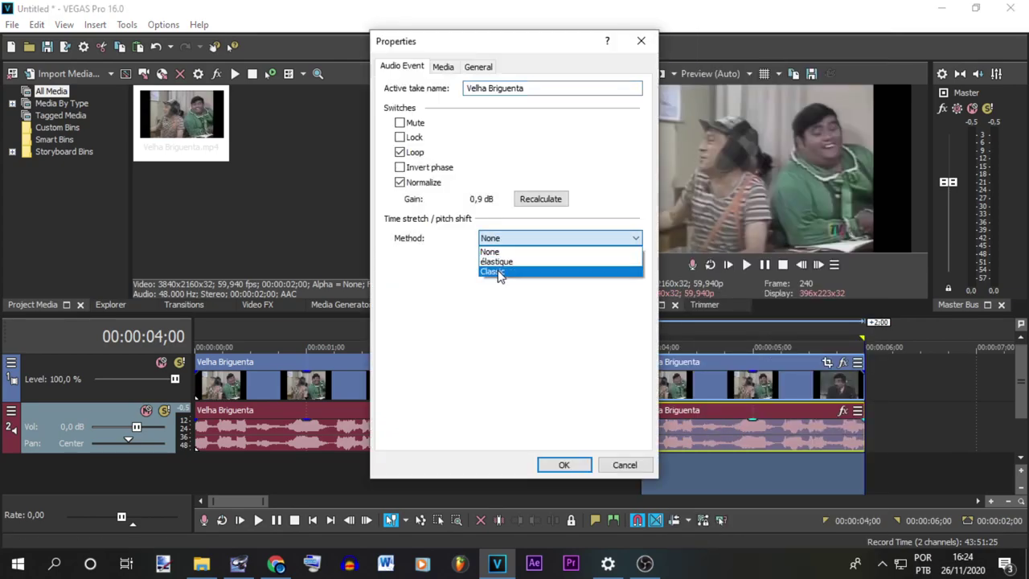
left_click(496, 262)
left_click(510, 259)
left_click(515, 292)
left_click(522, 259)
left_click(531, 303)
left_click(575, 318)
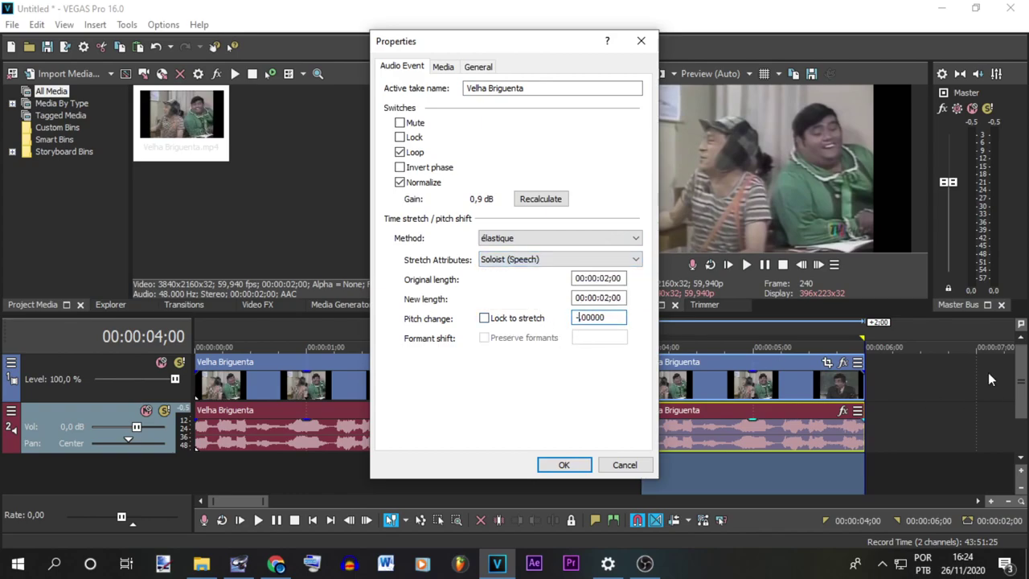
left_click(585, 466)
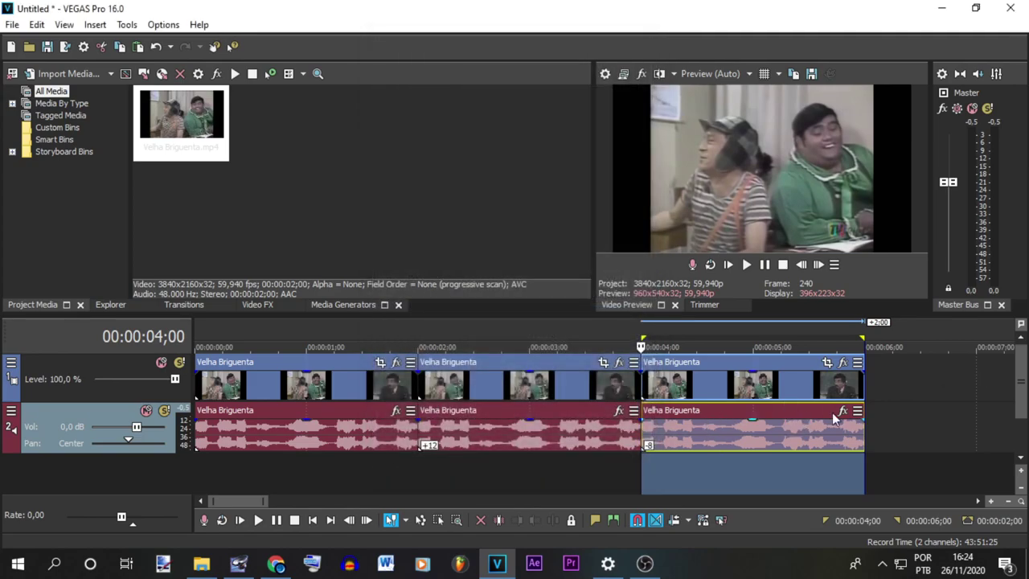
Step: Add the Reverb effect to the third clip's audio with the Cathedral preset
left_click(842, 410)
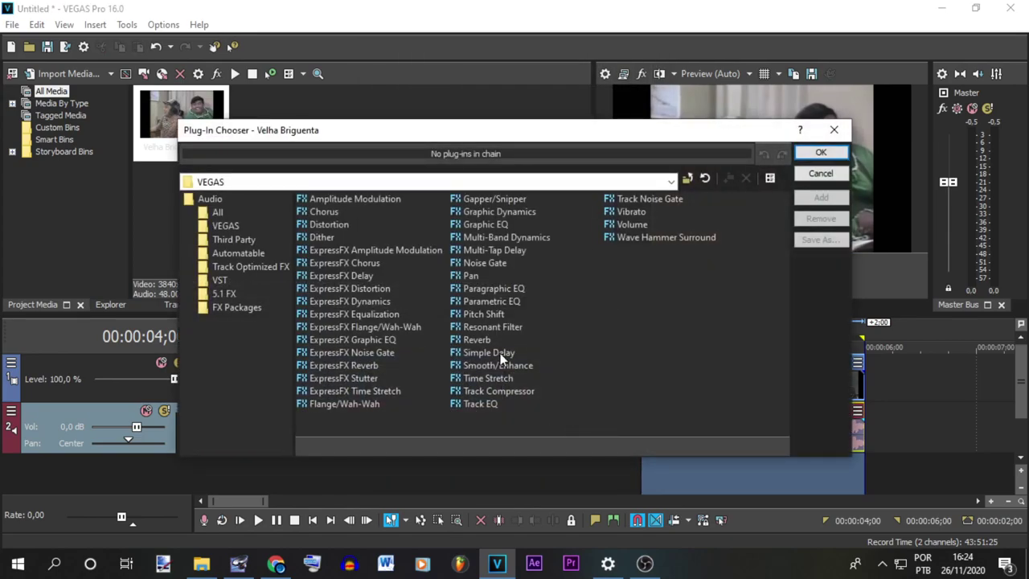
left_click(474, 341)
left_click(821, 197)
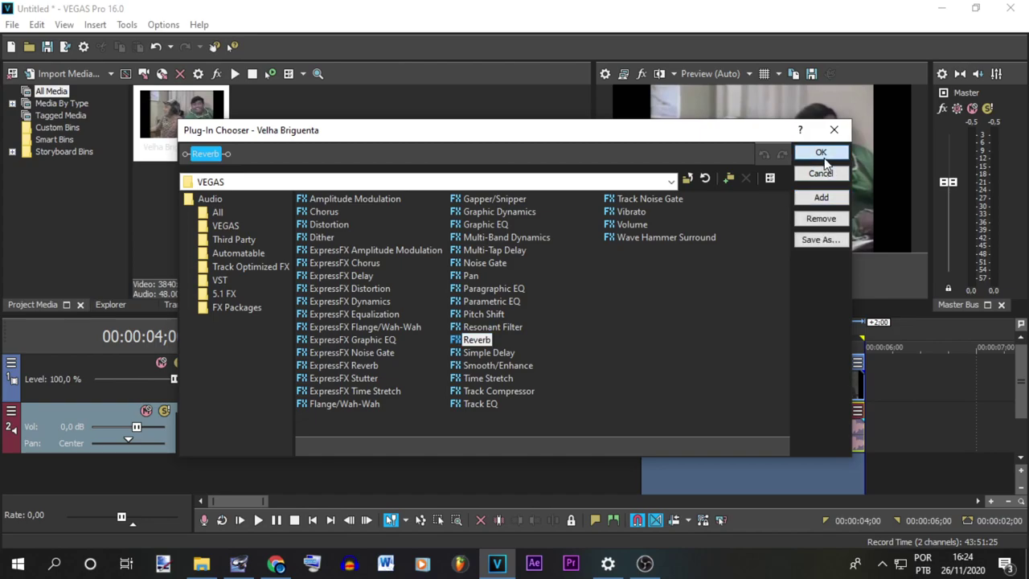
left_click(823, 156)
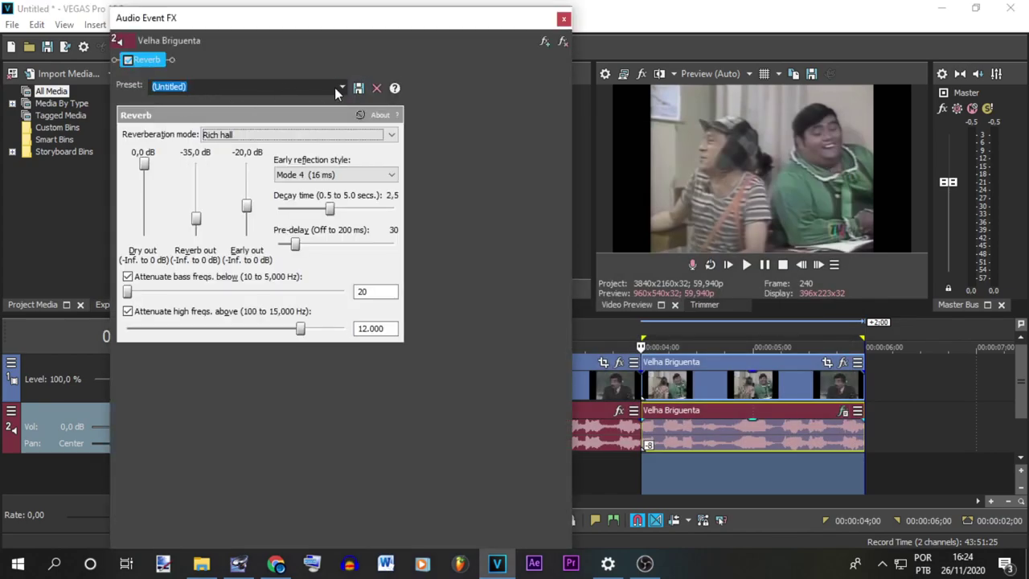
left_click(336, 88)
left_click(283, 120)
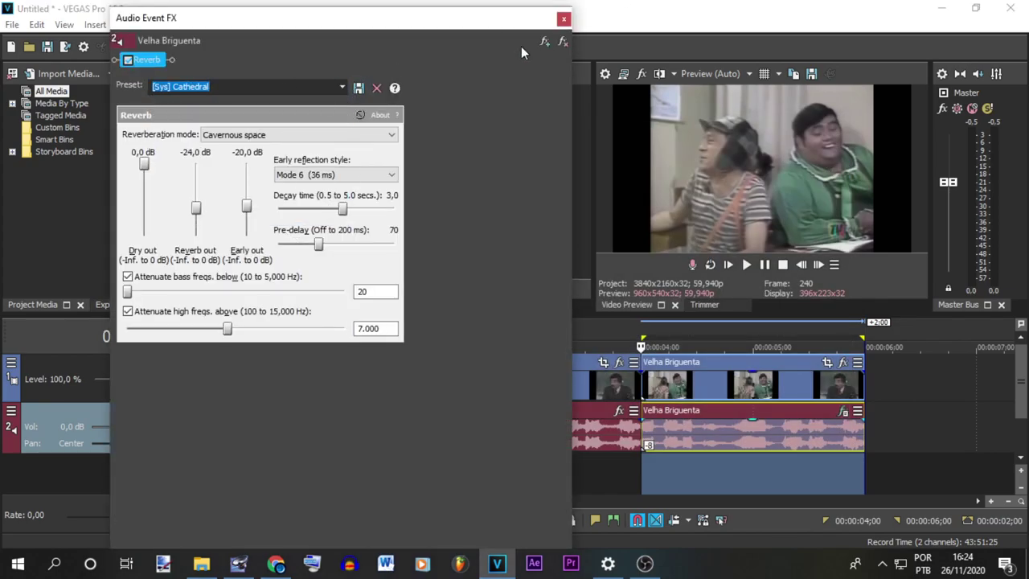
left_click(564, 19)
Step: Apply the VEGAS Gradient Map video effect with the Pitch Black preset to the third clip
left_click(255, 305)
left_click(12, 92)
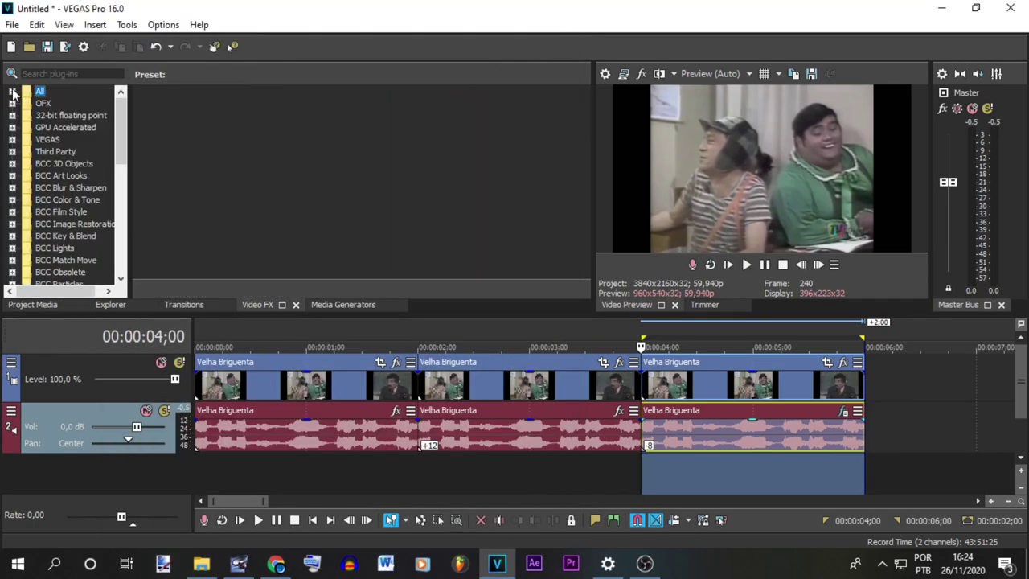
left_click(12, 140)
scroll(29, 172, "down", 7)
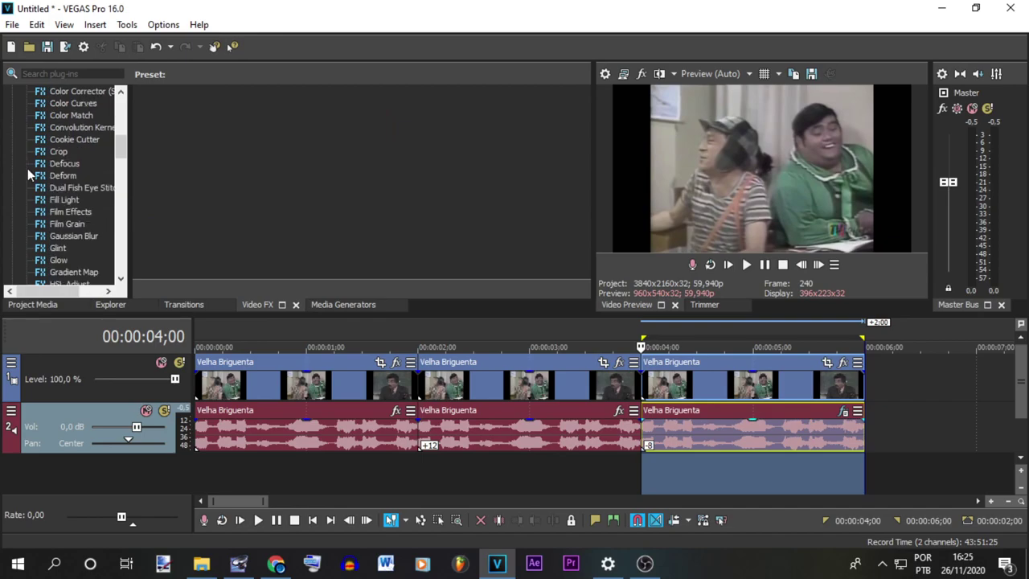
left_click(48, 165)
scroll(158, 128, "down", 4)
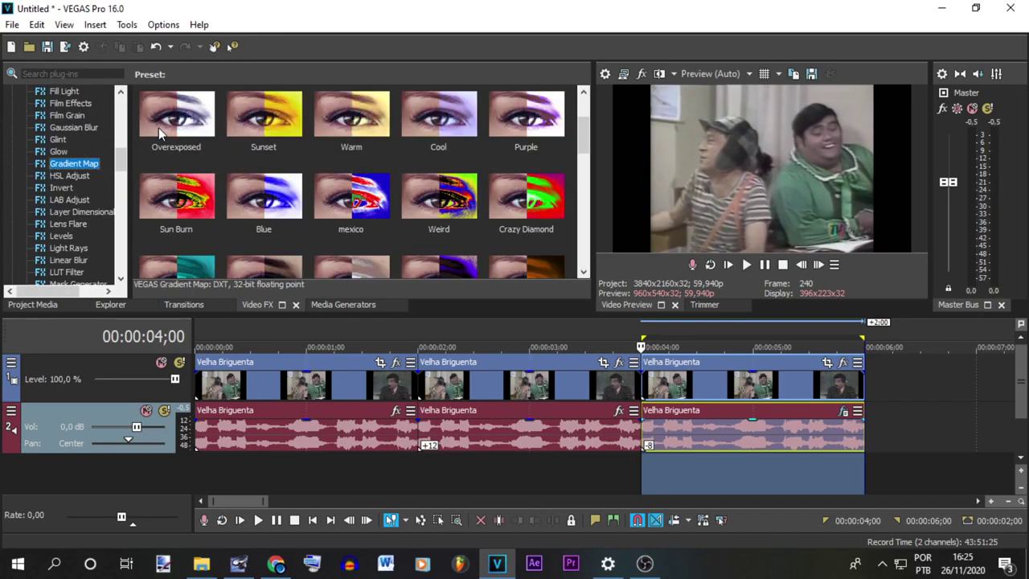
left_click_drag(233, 201, 793, 394)
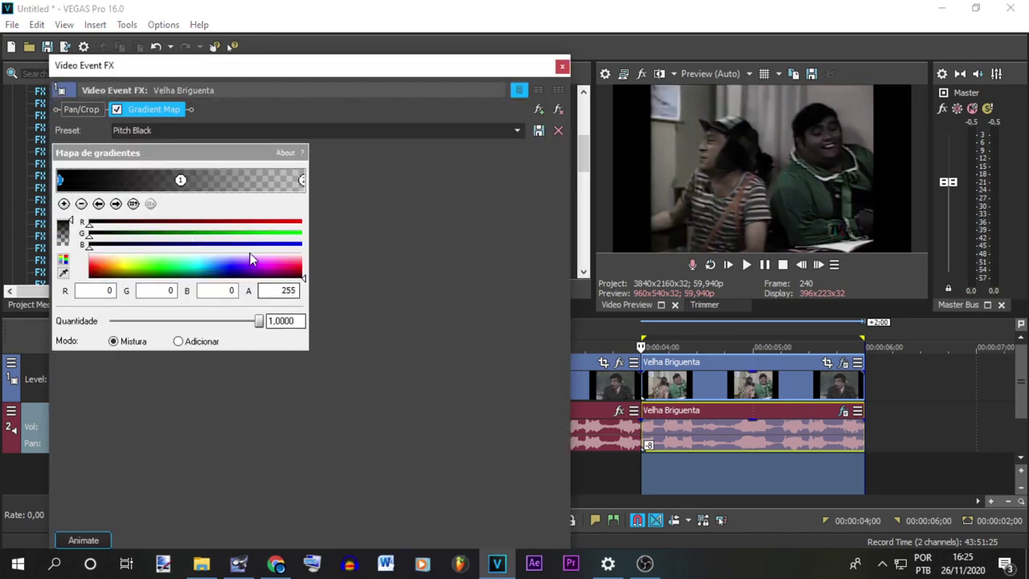
Step: Check the middle and end points of the Gradient Map, close its settings and play the third clip
left_click(181, 181)
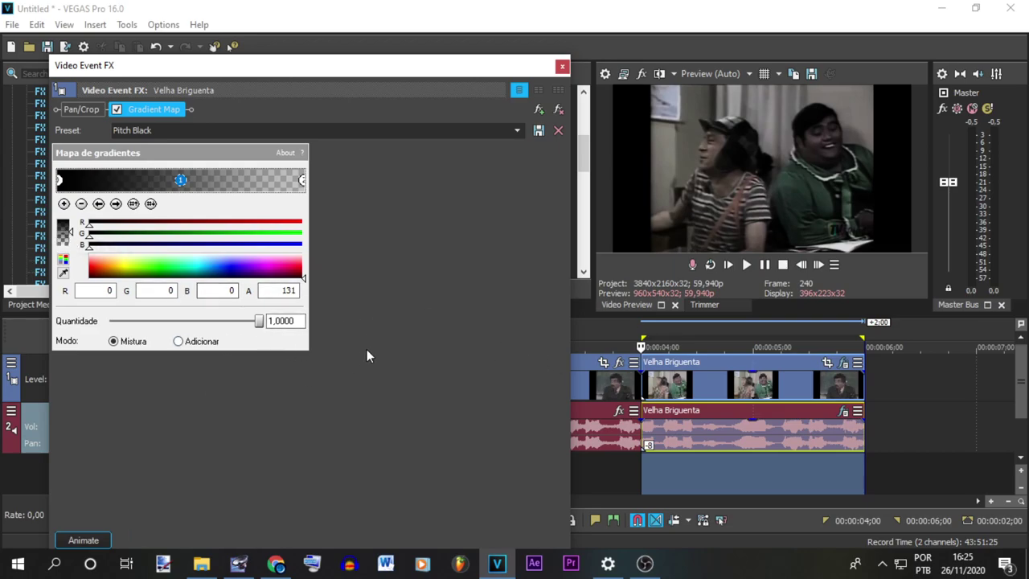
left_click(303, 181)
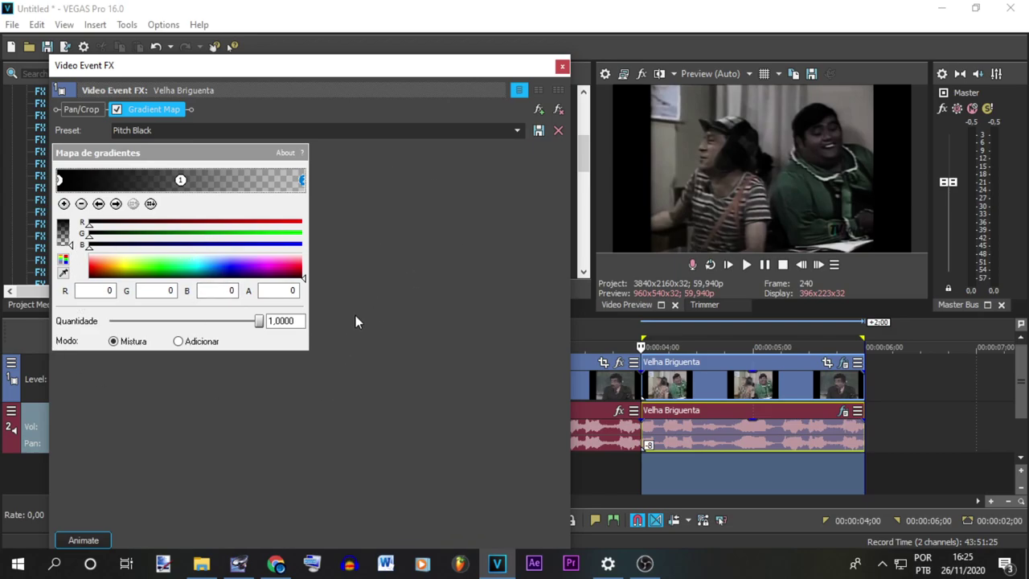
left_click(563, 66)
key("space")
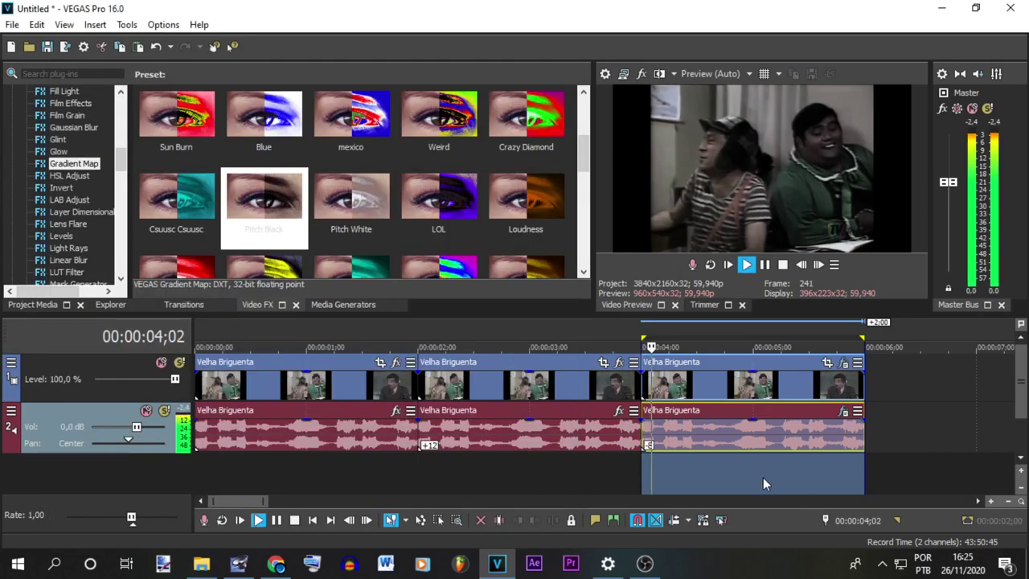
scroll(715, 431, "down", 2)
key("space")
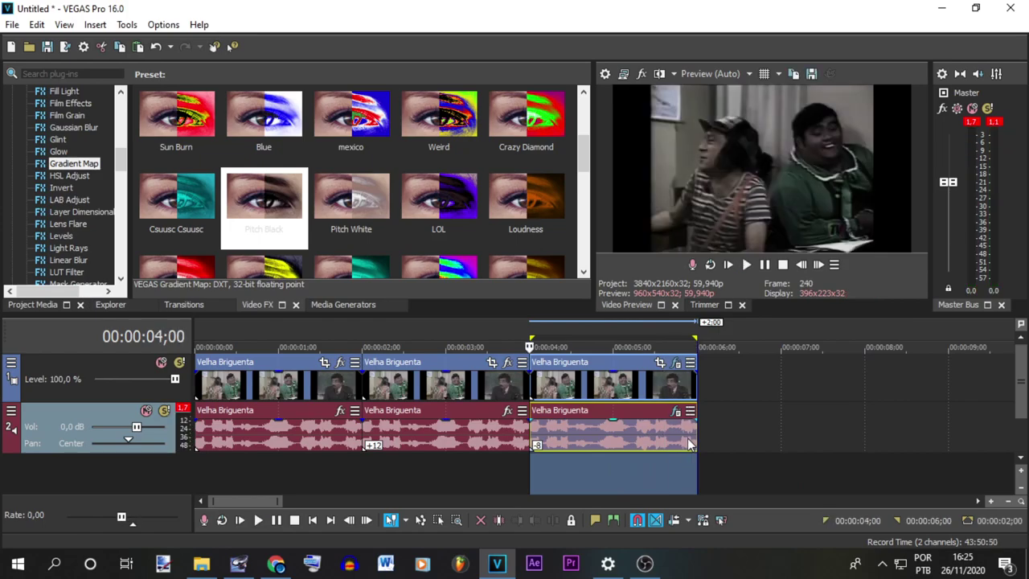
Step: Duplicate the first clip with its audio to directly after the third clip at 00:00:06;00
scroll(628, 454, "down", 2)
left_click(224, 429)
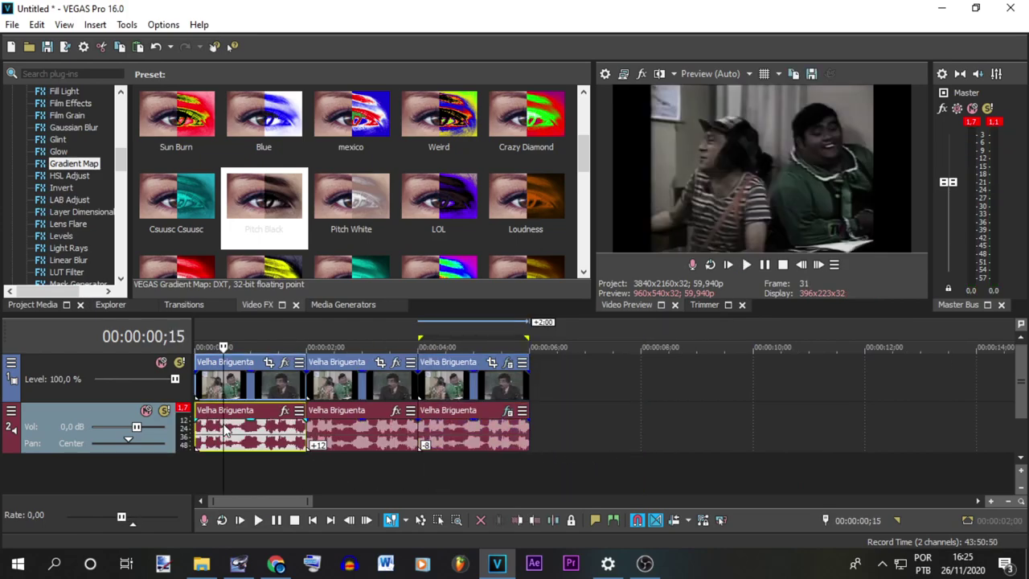
key("ctrl+c")
left_click(533, 441)
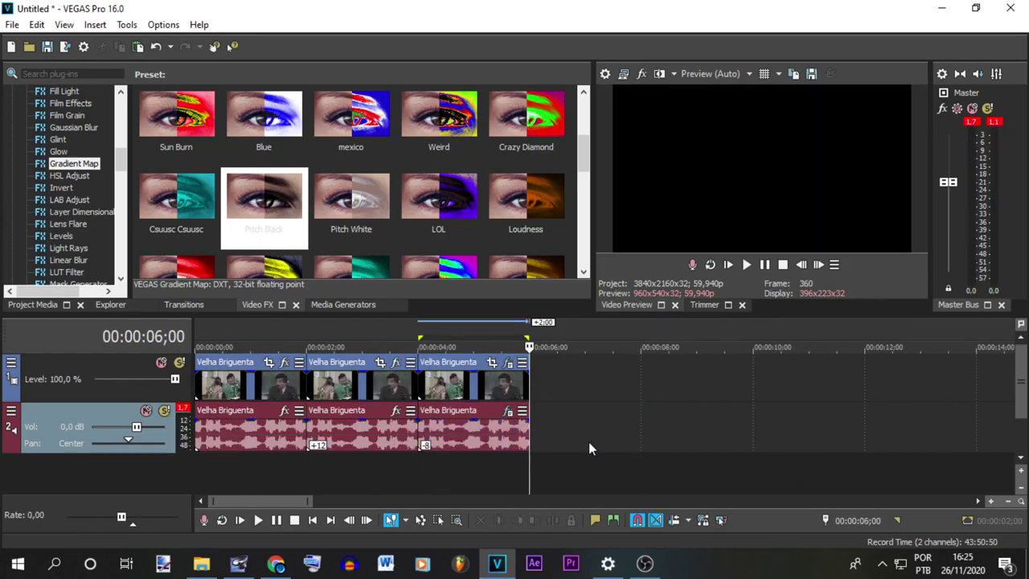
key("ctrl+v")
scroll(595, 438, "up", 2)
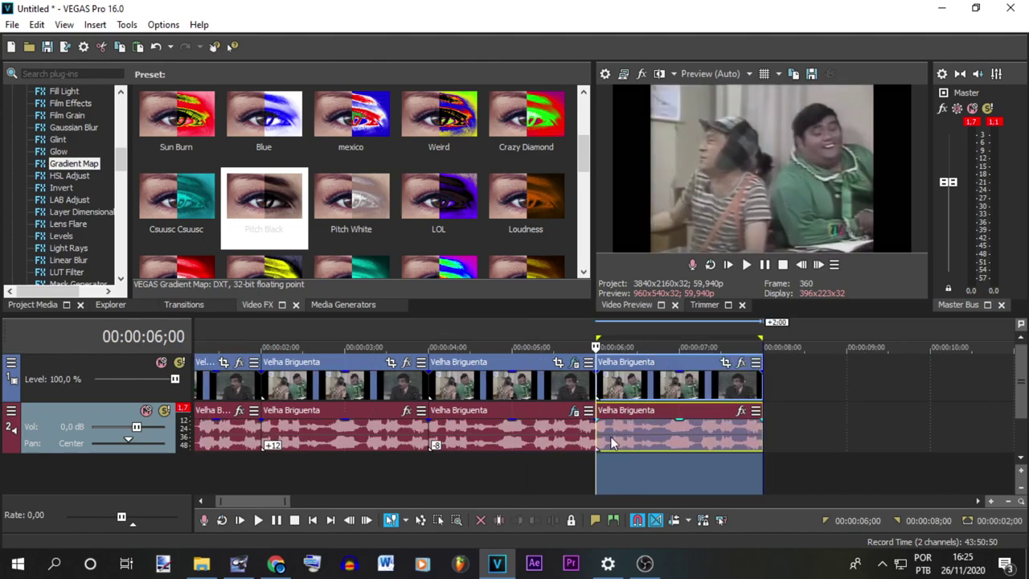
Step: Set the fourth clip's audio to the élastique method with Soloist (Monophonic) and a pitch change of 8
right_click(635, 426)
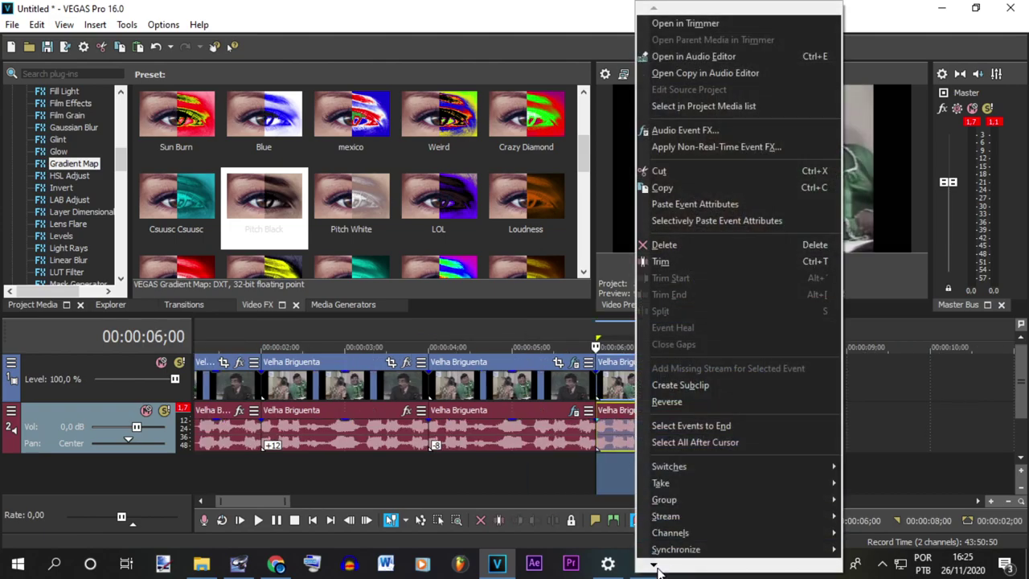
mouse_move(654, 565)
left_click(667, 503)
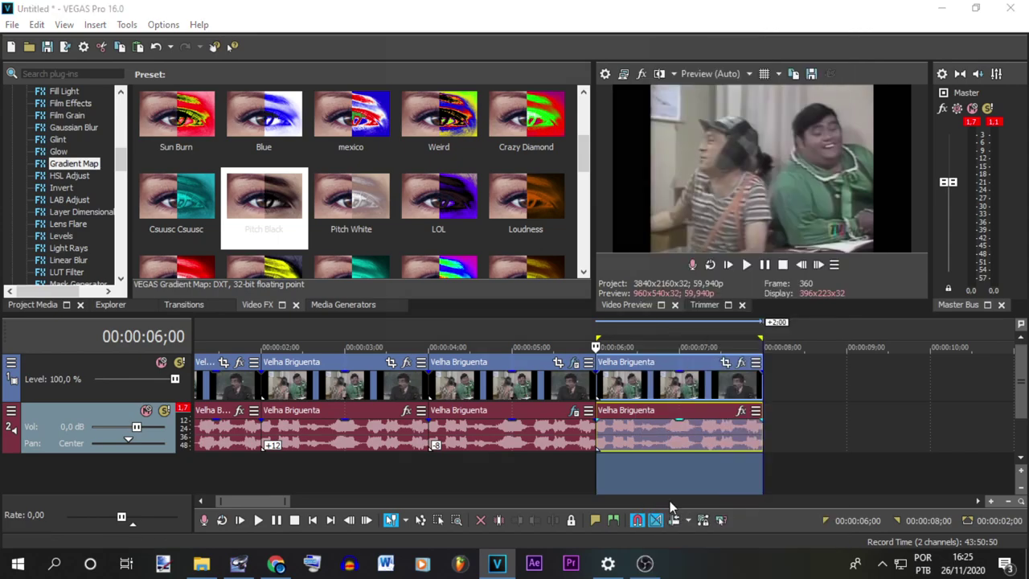
left_click(539, 244)
key("Escape")
left_click(521, 237)
left_click(515, 260)
left_click(515, 260)
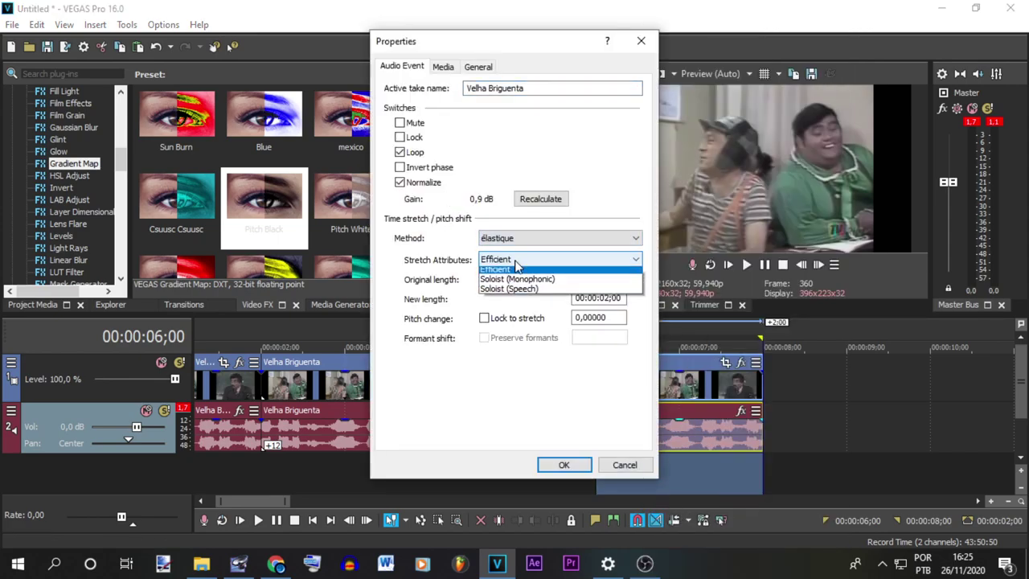
left_click(521, 293)
left_click(577, 318)
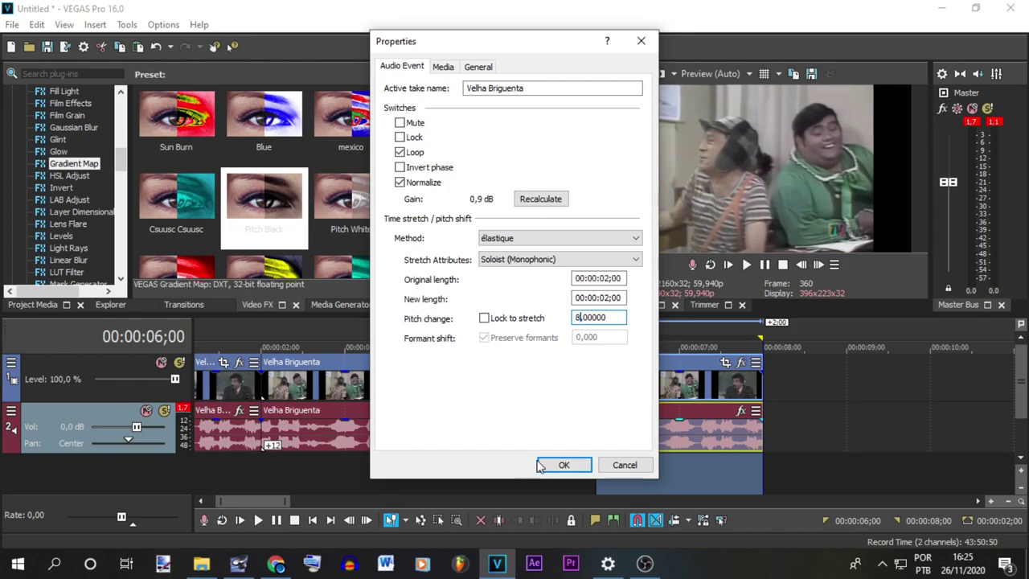
left_click(563, 466)
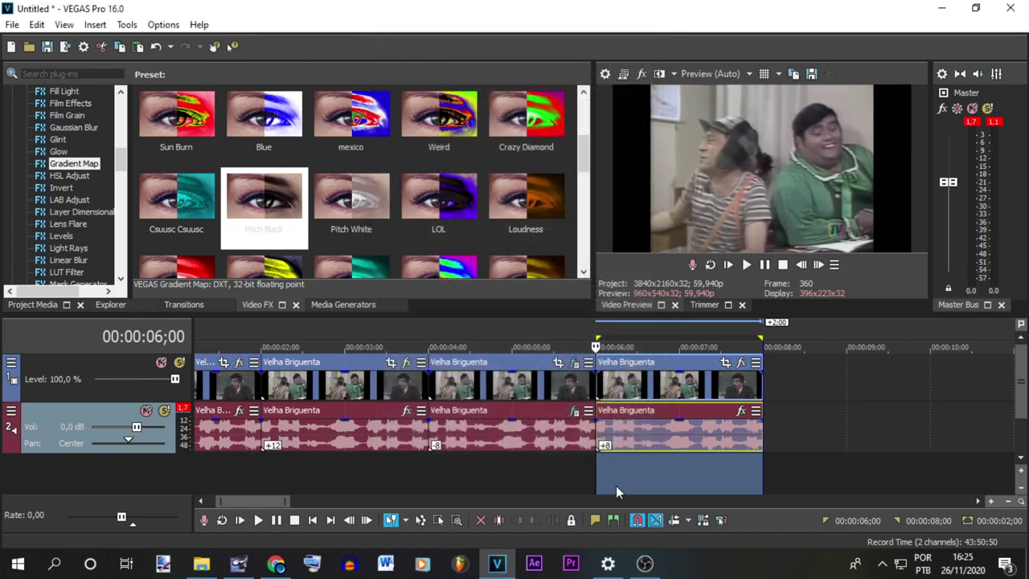
Step: Turn on Ignore Event Grouping and duplicate the fourth clip's audio onto a new audio track beneath it at 00:00:06;00
left_click(722, 520)
left_click(604, 446)
right_click(599, 468)
left_click(636, 490)
key("ctrl+v")
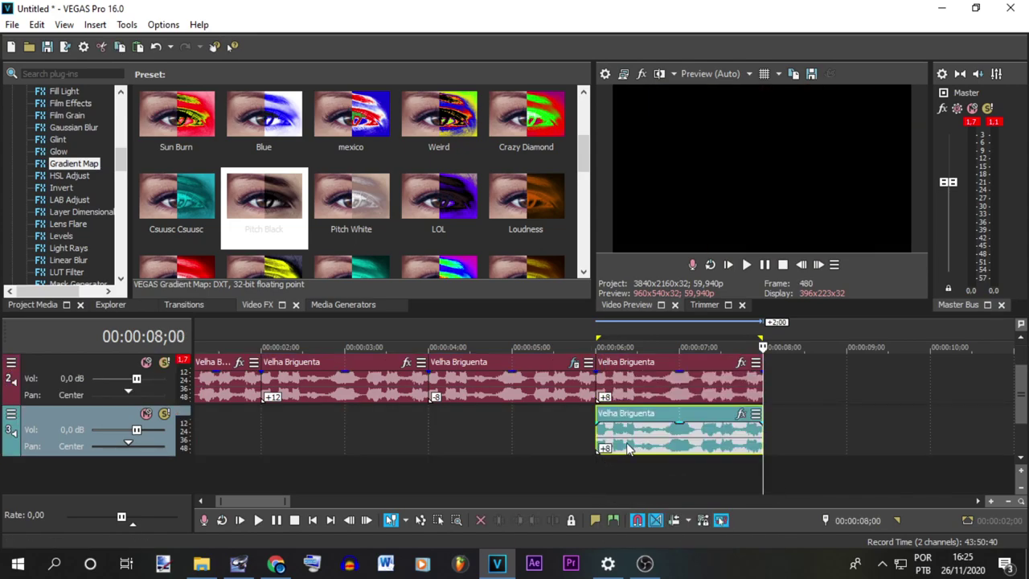
Step: Set the pitch change of the duplicated audio on the second audio track to 4
double_click(627, 442)
right_click(626, 442)
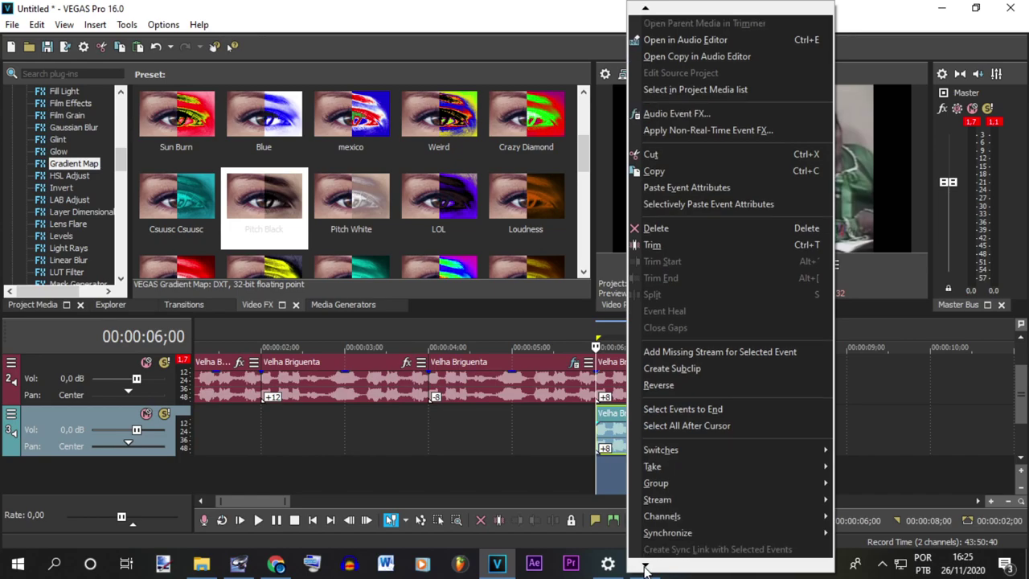
left_click(662, 529)
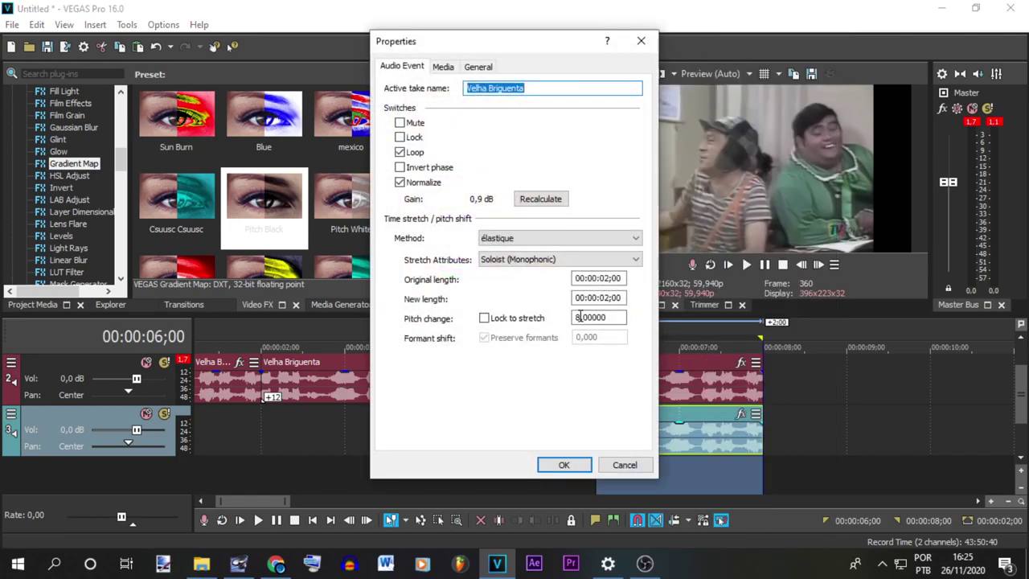
left_click_drag(580, 317, 576, 317)
type("6")
key("BackSpace")
type("4")
left_click(568, 465)
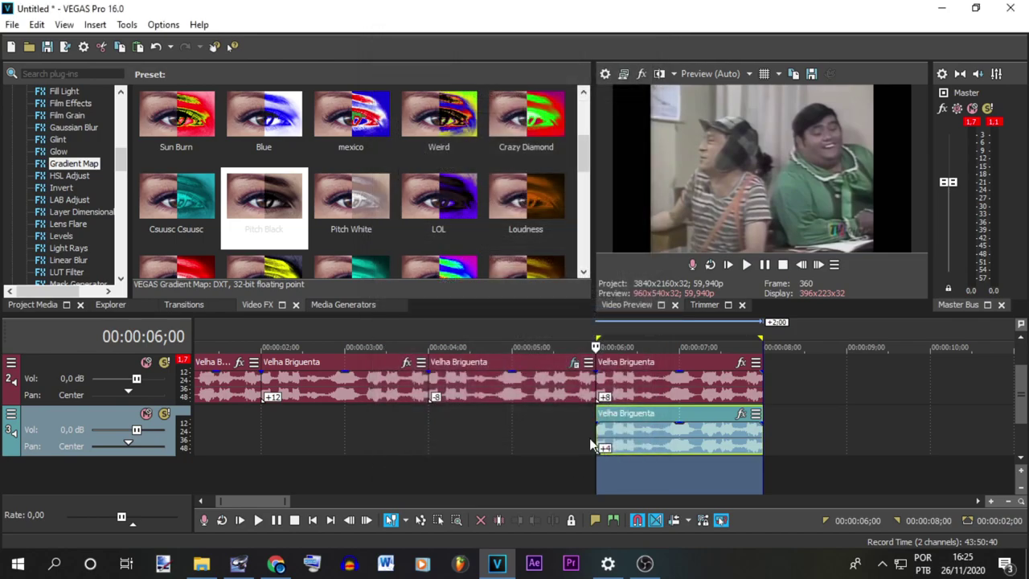
Step: Duplicate that audio onto another new track beneath it at 00:00:06;00 and set the copy's pitch change to -2
left_click(596, 438)
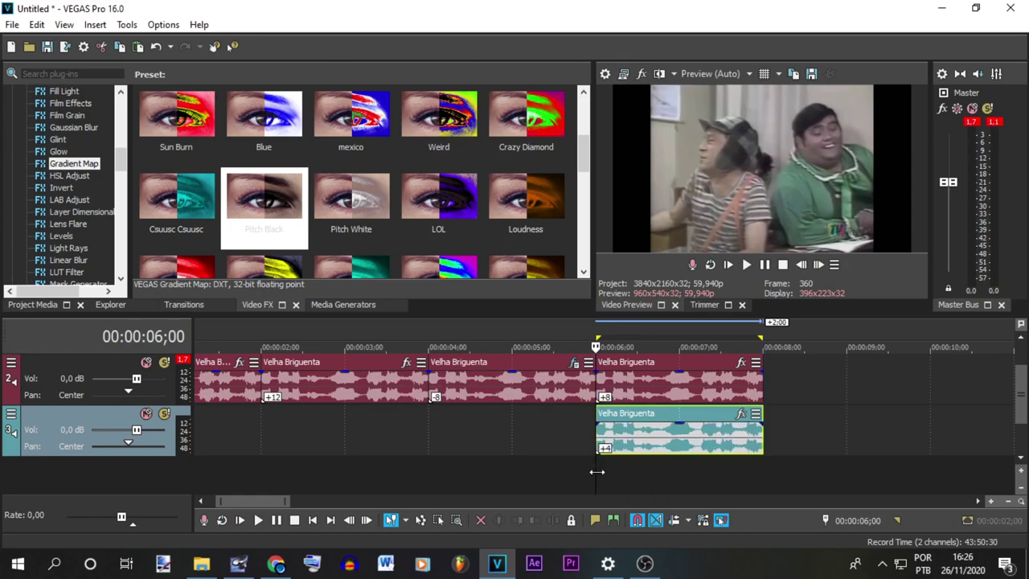
left_click_drag(603, 442, 625, 470)
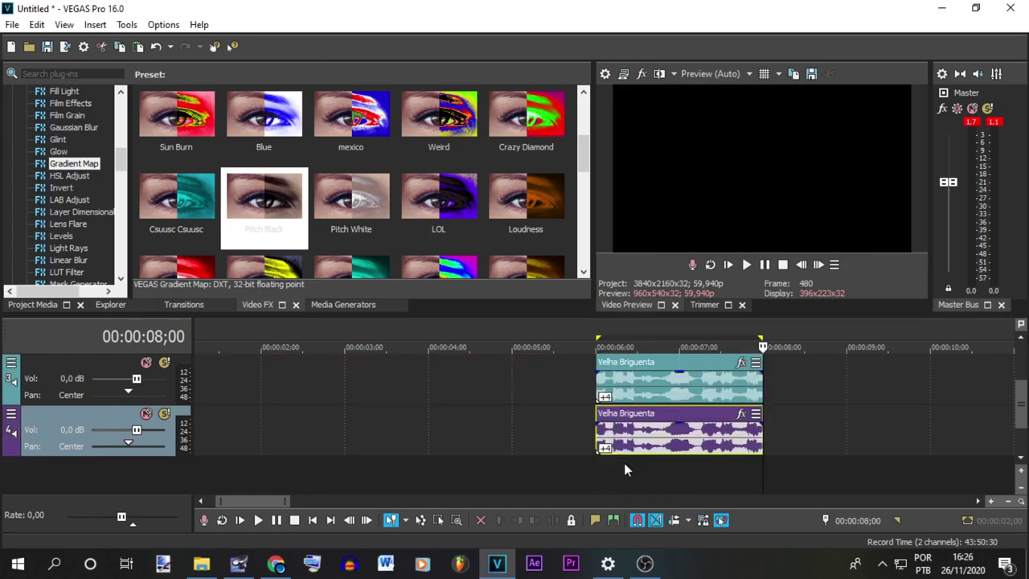
left_click(624, 452)
right_click(635, 450)
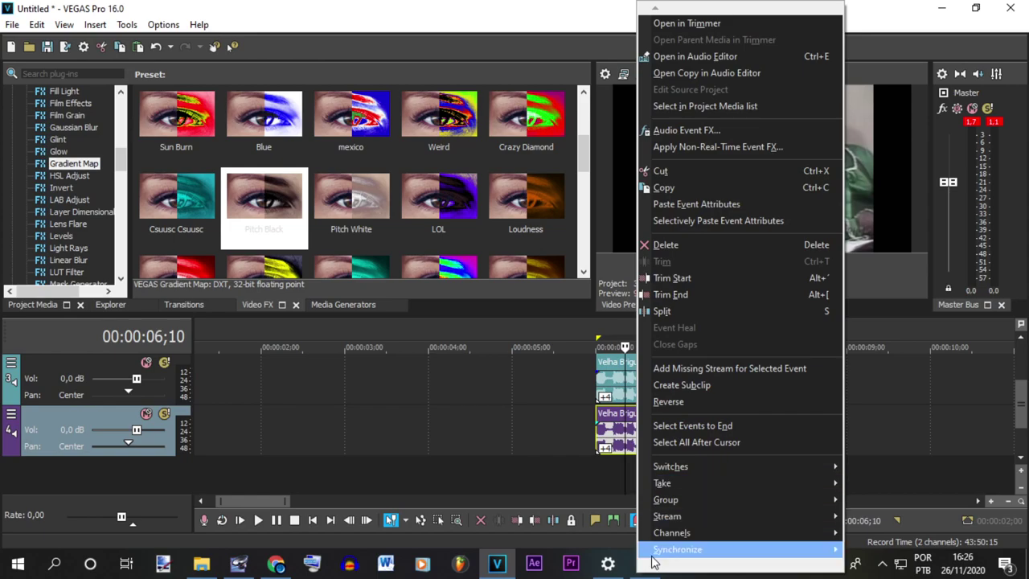
left_click(661, 550)
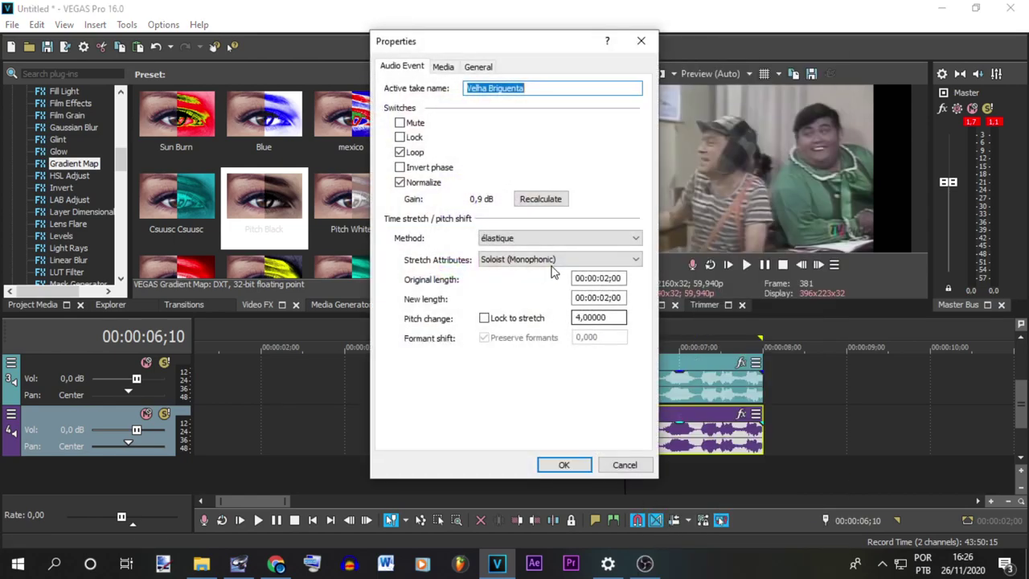
left_click(577, 317)
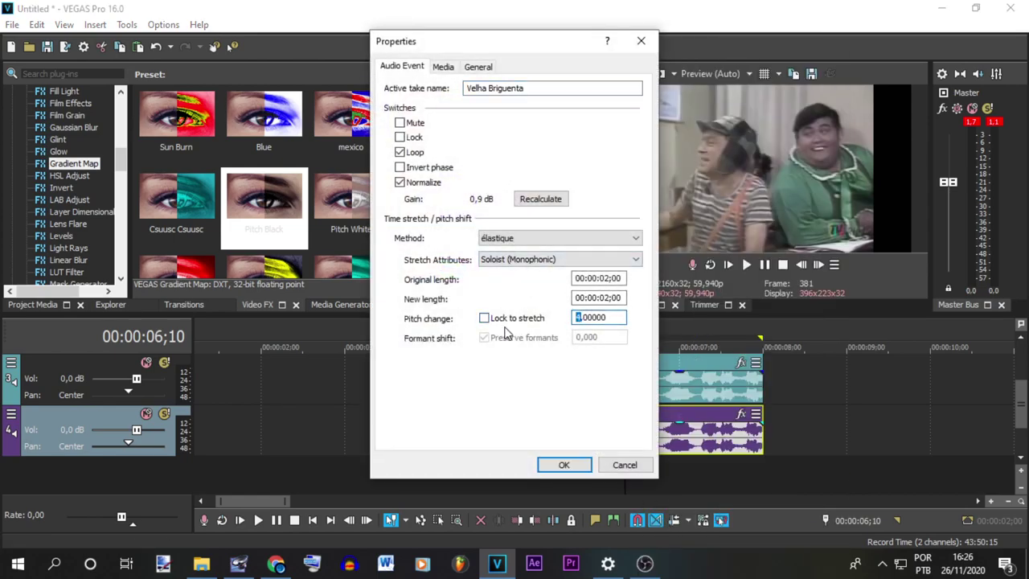
type("-2")
left_click(558, 464)
Step: Apply the Gradient Map effect's Sun Burn preset to the fourth clip's video and select that clip's time range
scroll(1025, 386, "up", 3)
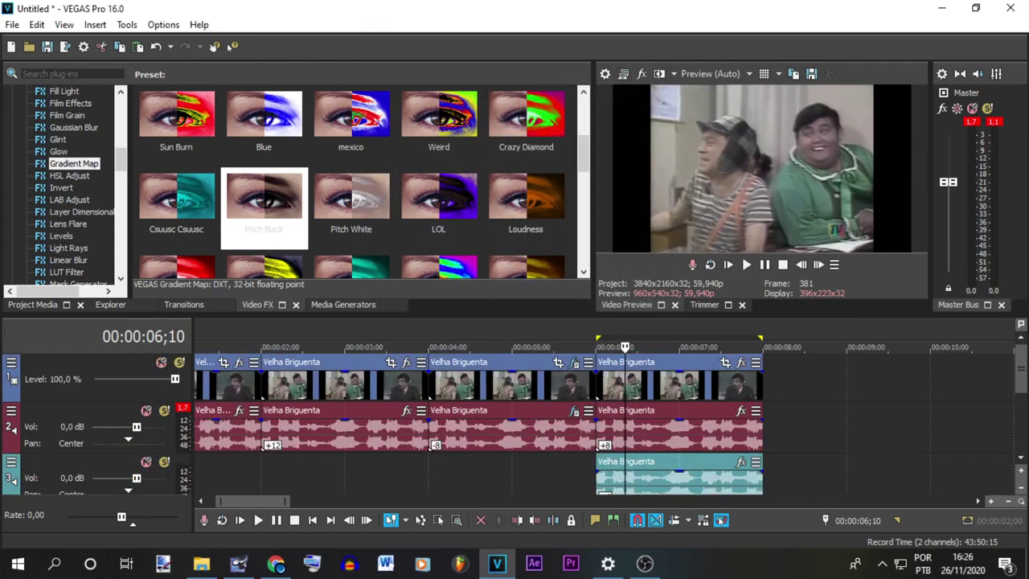
scroll(237, 185, "down", 1)
mouse_move(177, 193)
left_mouse_down()
mouse_move(815, 425)
mouse_move(696, 393)
left_mouse_up()
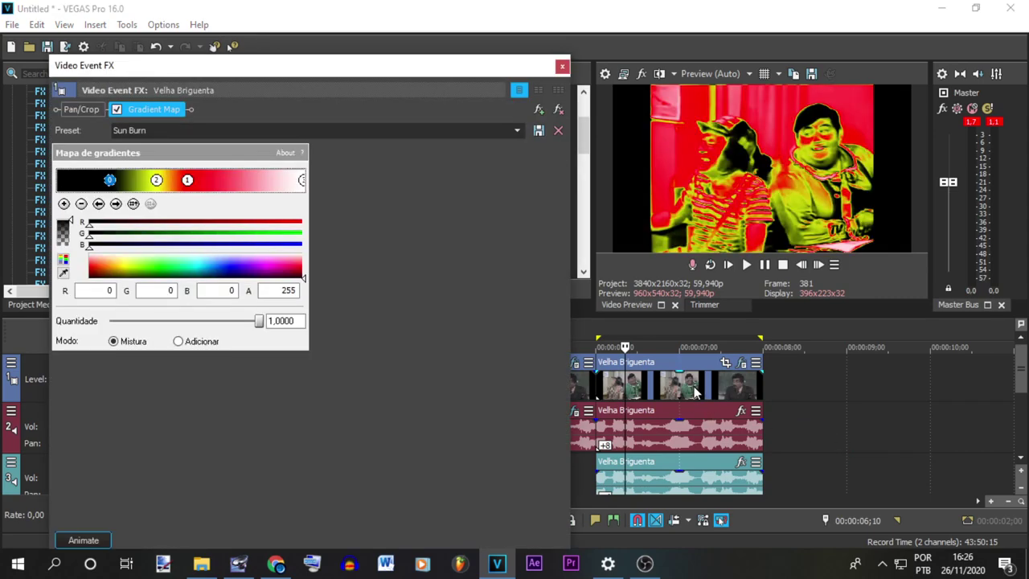
double_click(696, 392)
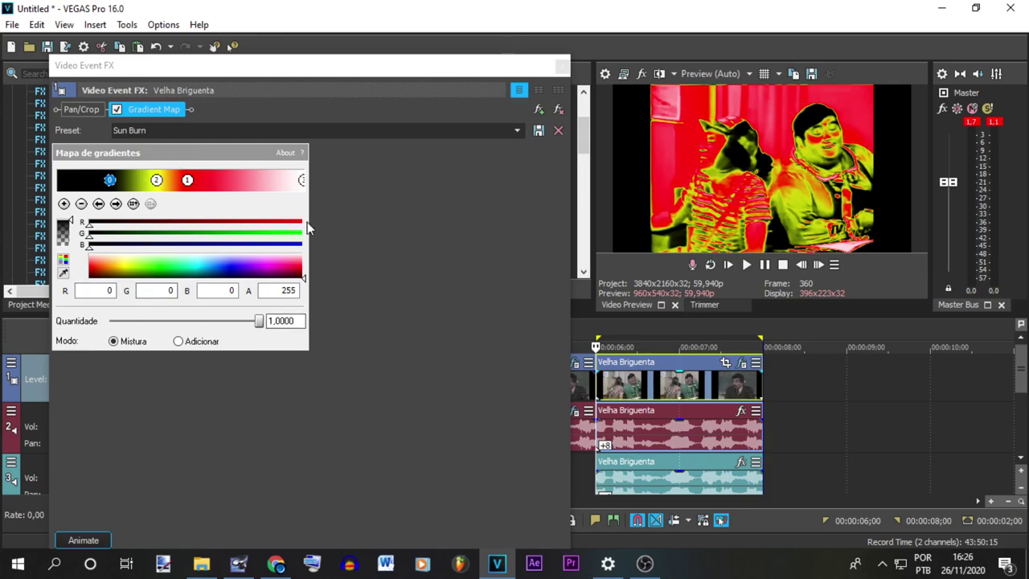
Step: Check the colours of the yellow, red and end points in the Sun Burn gradient and close the effect settings
left_click(156, 180)
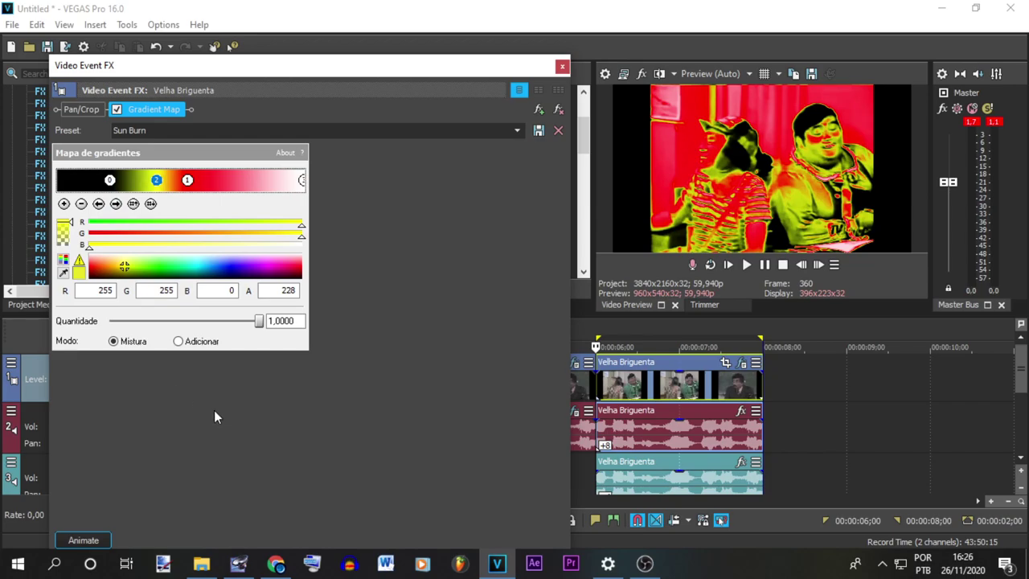
left_click(187, 180)
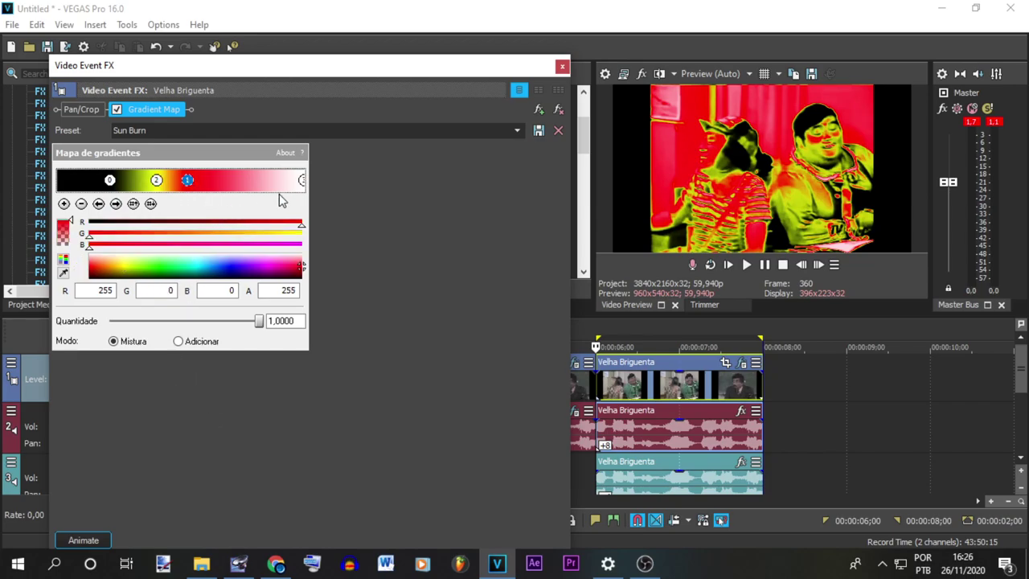
left_click(302, 181)
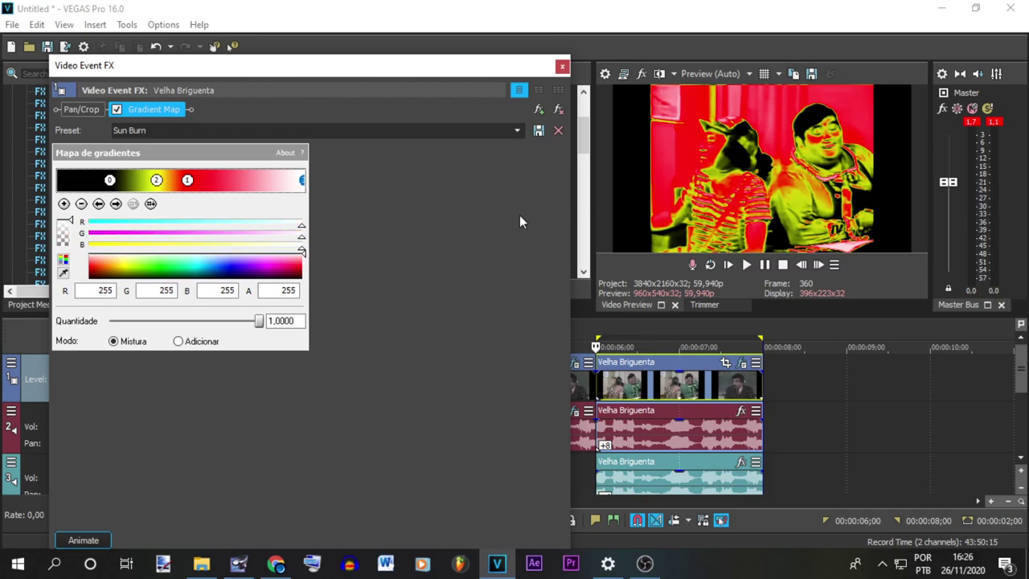
left_click(562, 66)
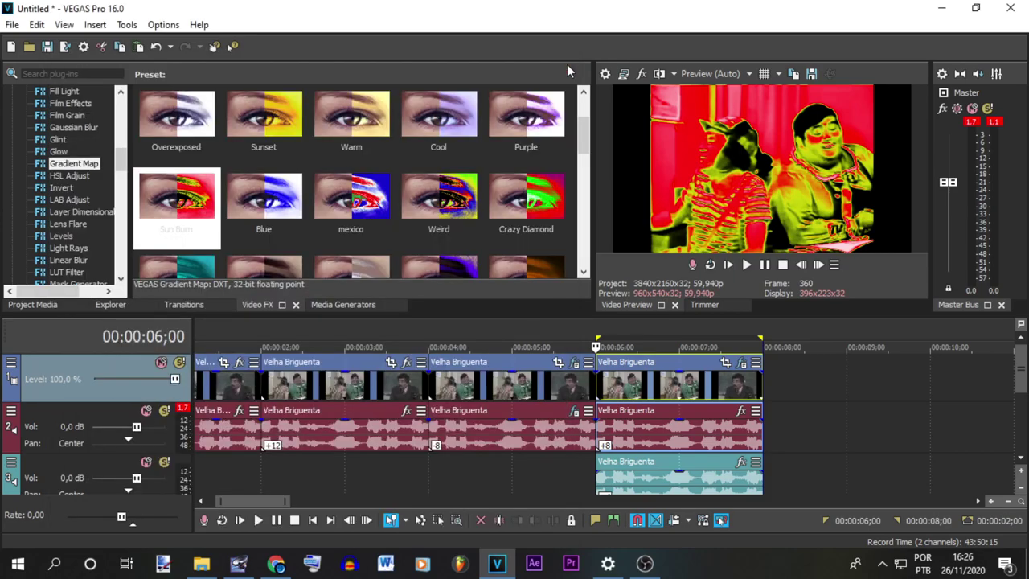
Step: Play the fourth clip to review its layered audio and Sun Burn video effect
key("space")
scroll(662, 424, "down", 2)
scroll(662, 423, "up", 1)
scroll(663, 432, "up", 1)
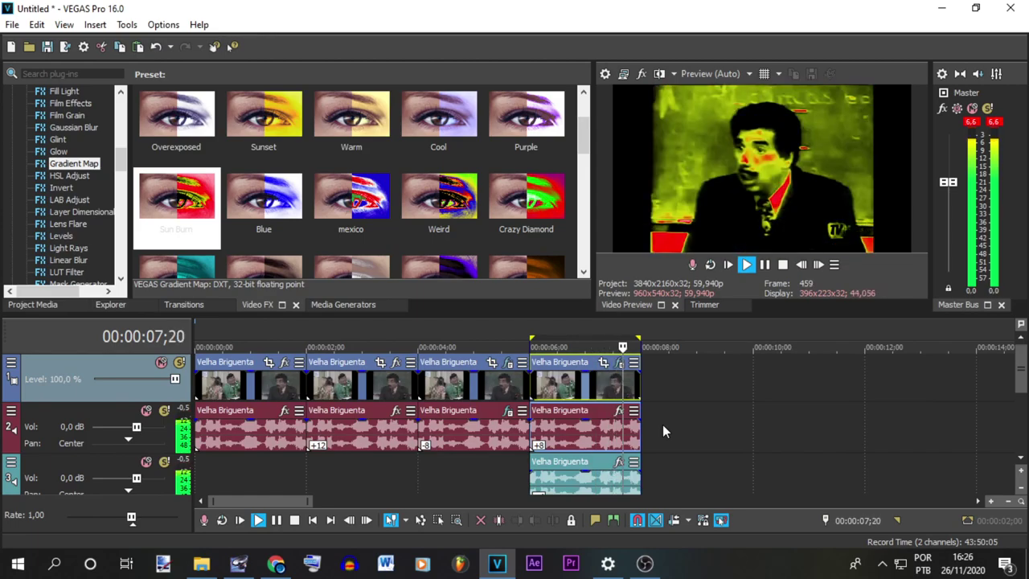
key("space")
scroll(663, 431, "down", 2)
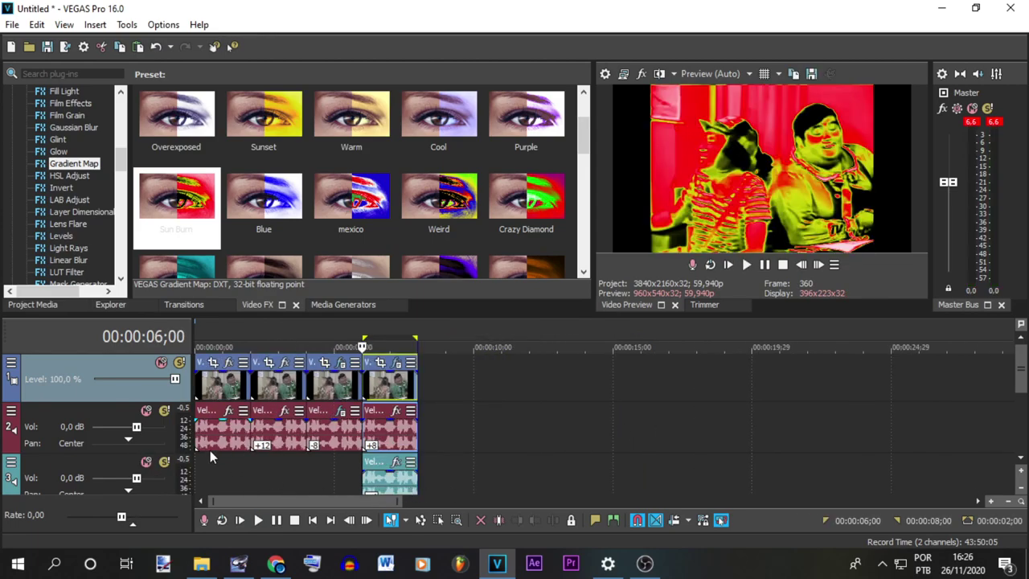
left_click(213, 450)
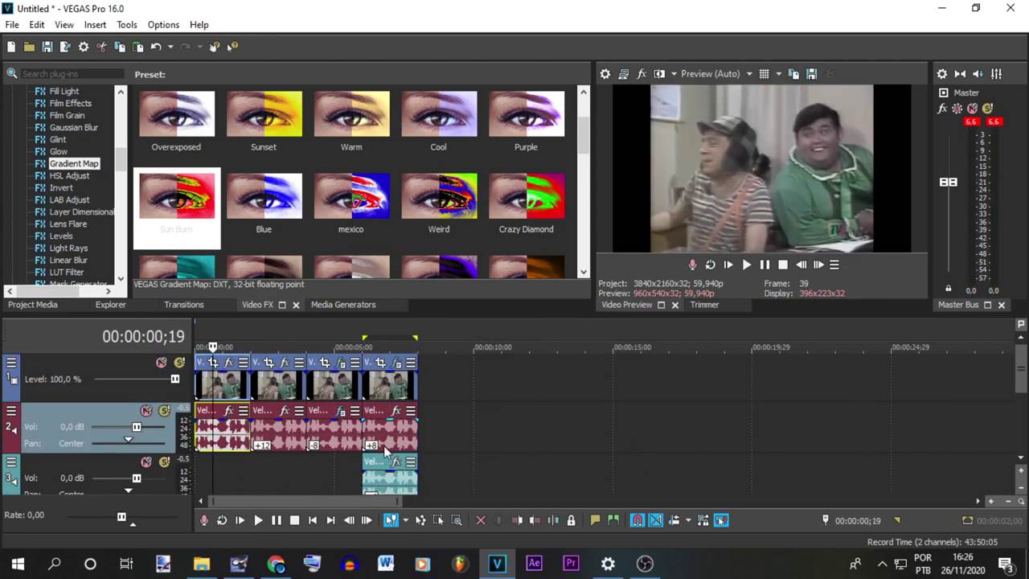
left_click_drag(417, 439, 472, 440)
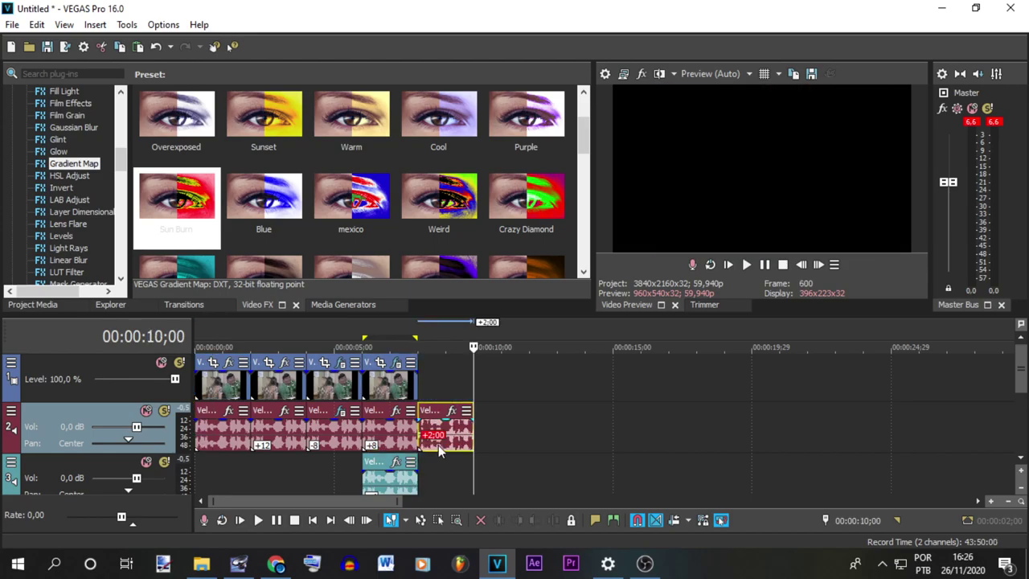
key("ctrl+z")
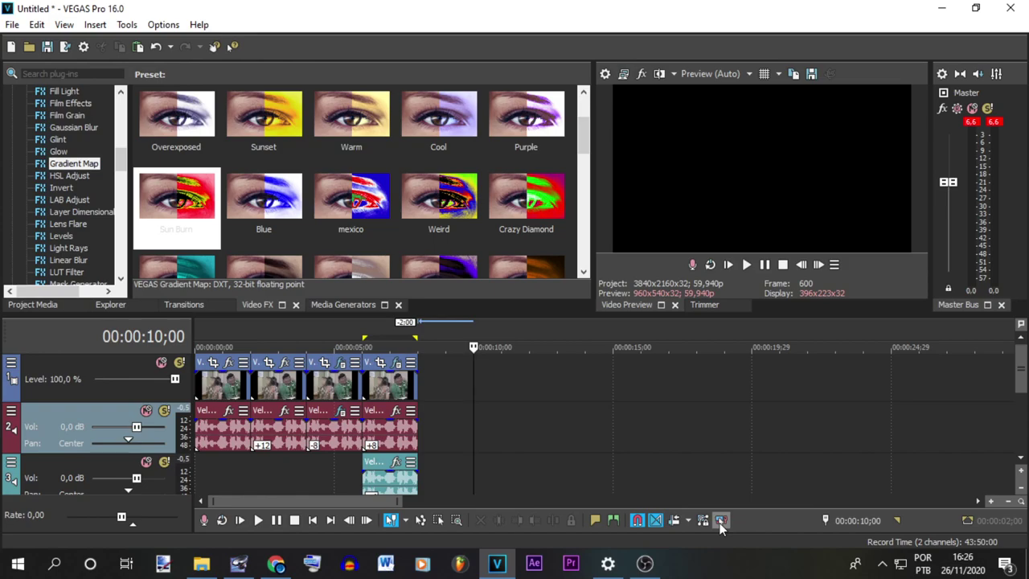
Step: Duplicate the first clip with its audio to directly after the fourth clip at 00:00:08;00
left_click(239, 394)
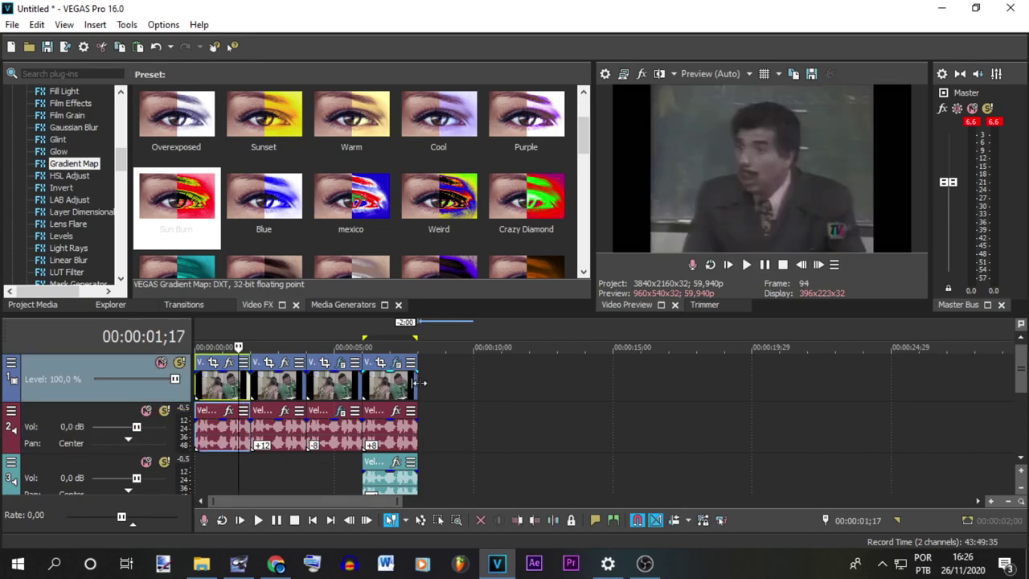
left_click(418, 383)
key("ctrl+v")
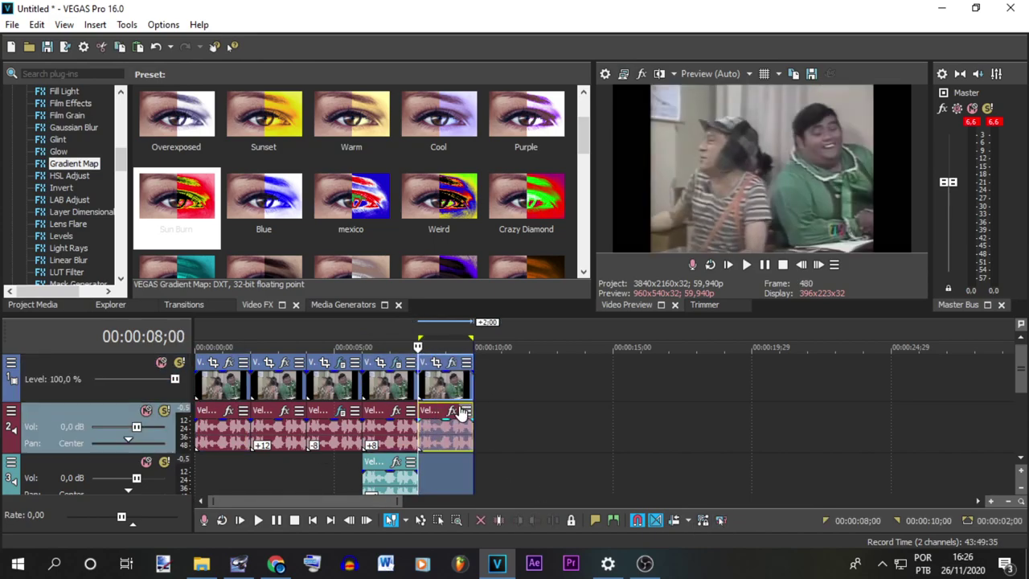
Step: Add the IL Vocodex VST plug-in to the fifth clip's audio
left_click(451, 411)
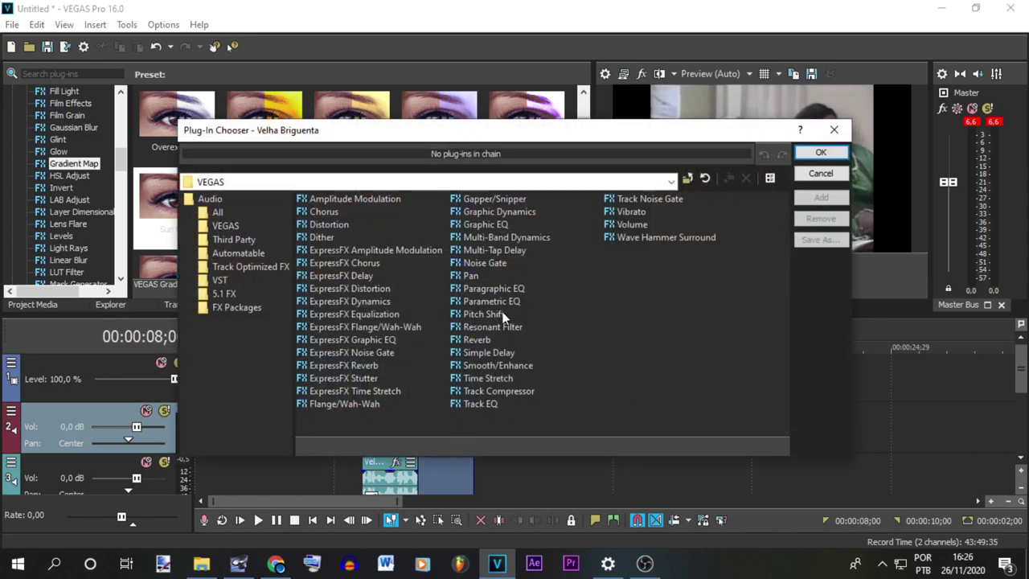
left_click(219, 279)
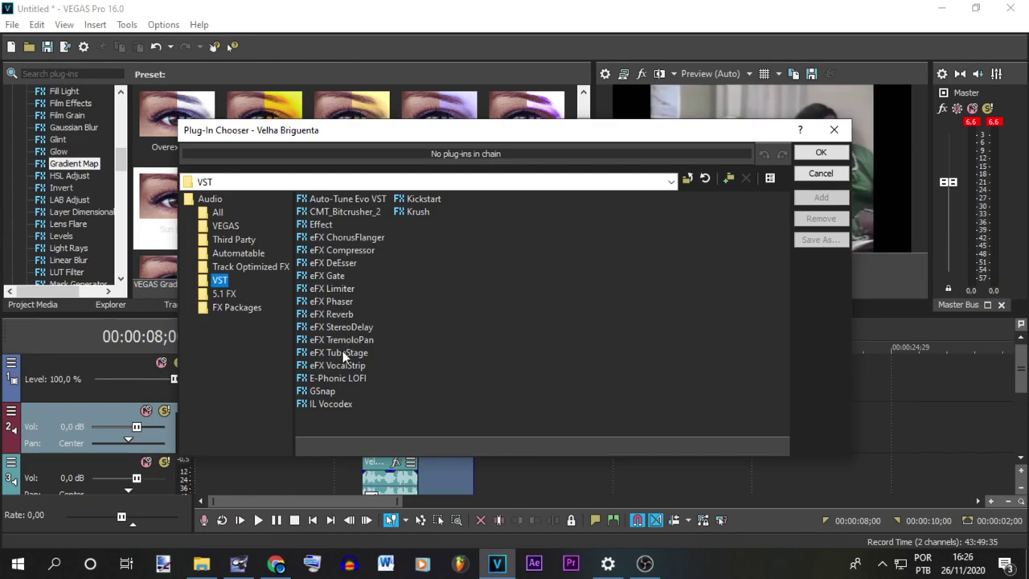
left_click(338, 406)
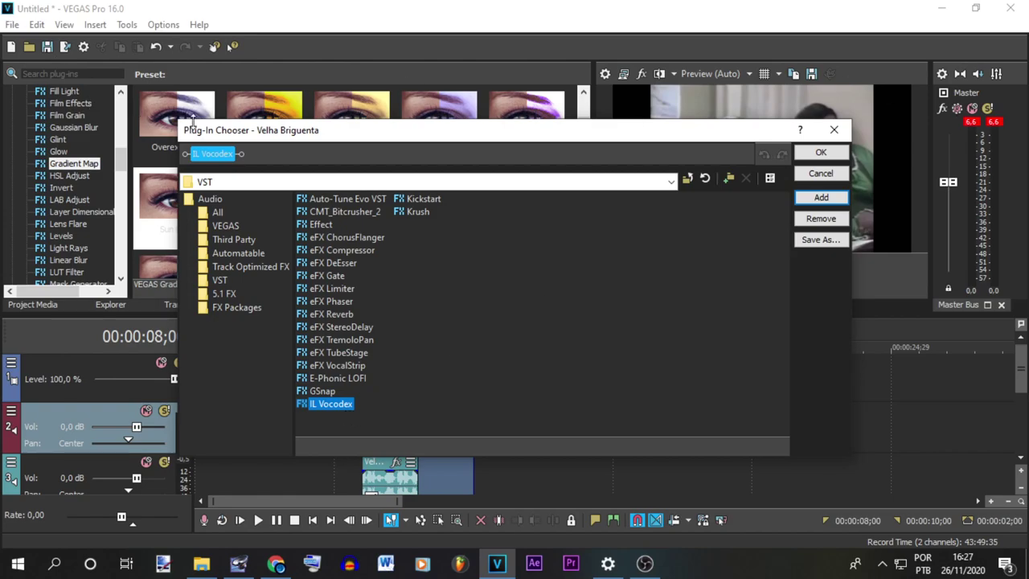
left_click(816, 154)
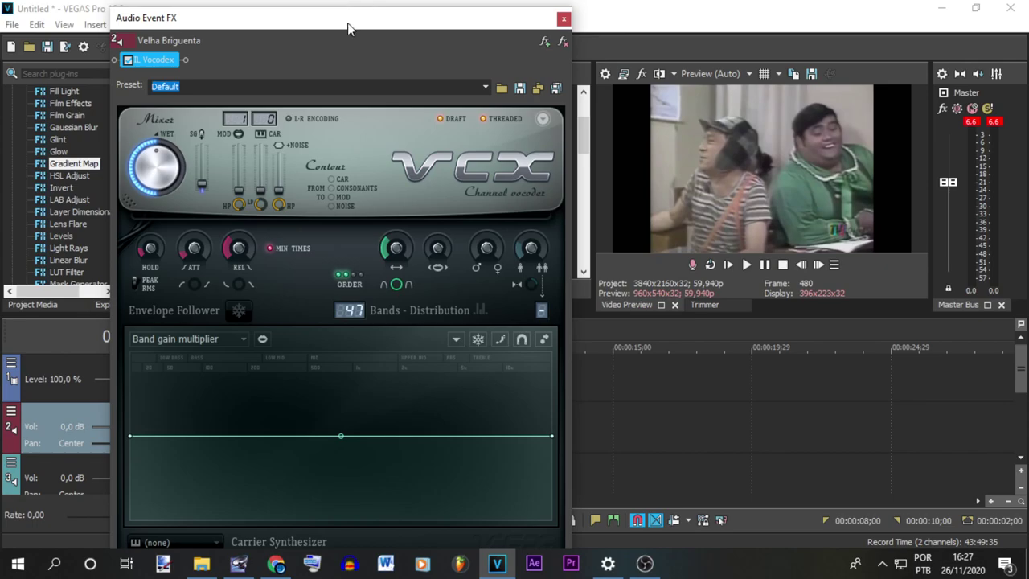
Step: Load the Chord preset in IL Vocodex and close the audio effect settings
mouse_move(387, 8)
left_mouse_down()
mouse_move(391, 121)
mouse_move(422, 156)
mouse_move(393, 23)
mouse_move(381, 18)
left_mouse_up()
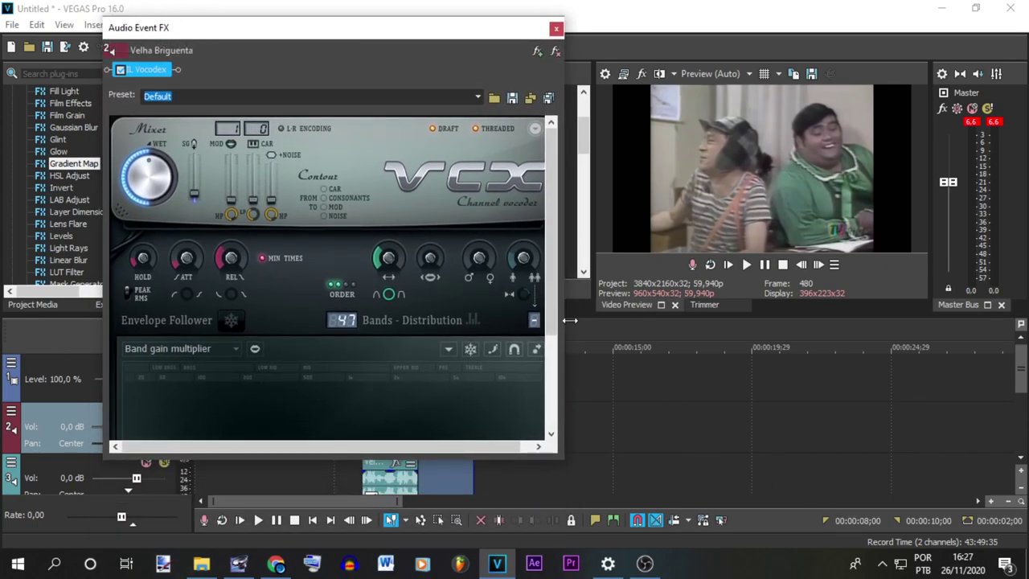
scroll(563, 378, "down", 3)
left_click(441, 434)
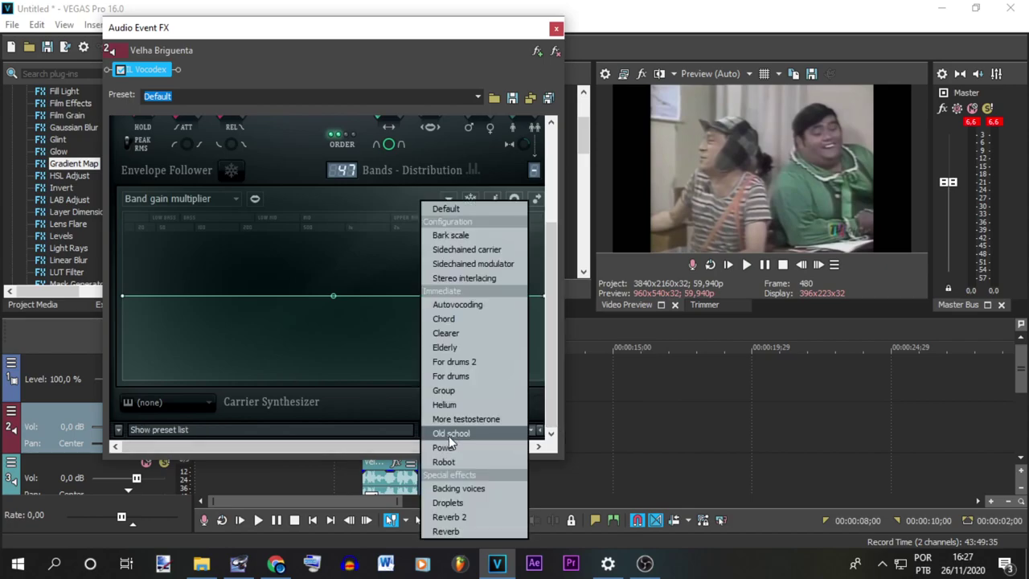
left_click(466, 319)
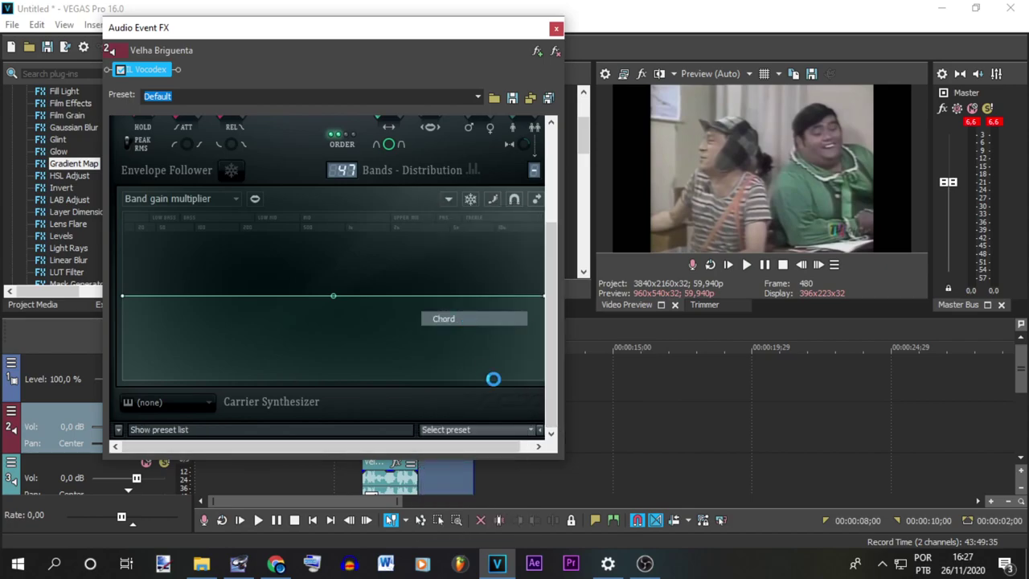
left_click(556, 28)
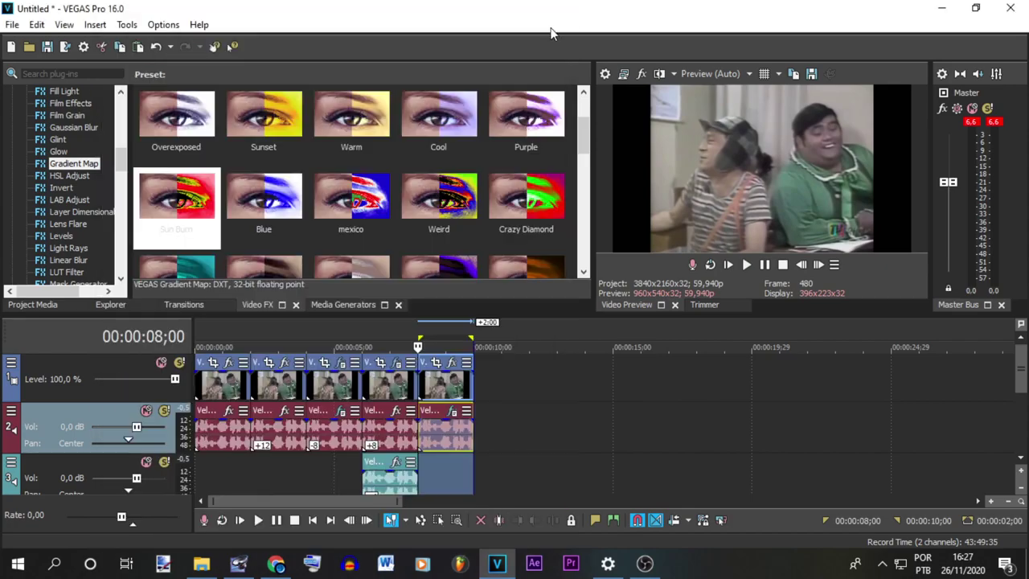
Step: Apply the Gradient Map's Reset to None preset to the fifth clip's video and colour its three points blue, white and blue
left_click_drag(175, 121, 437, 382)
left_click(233, 271)
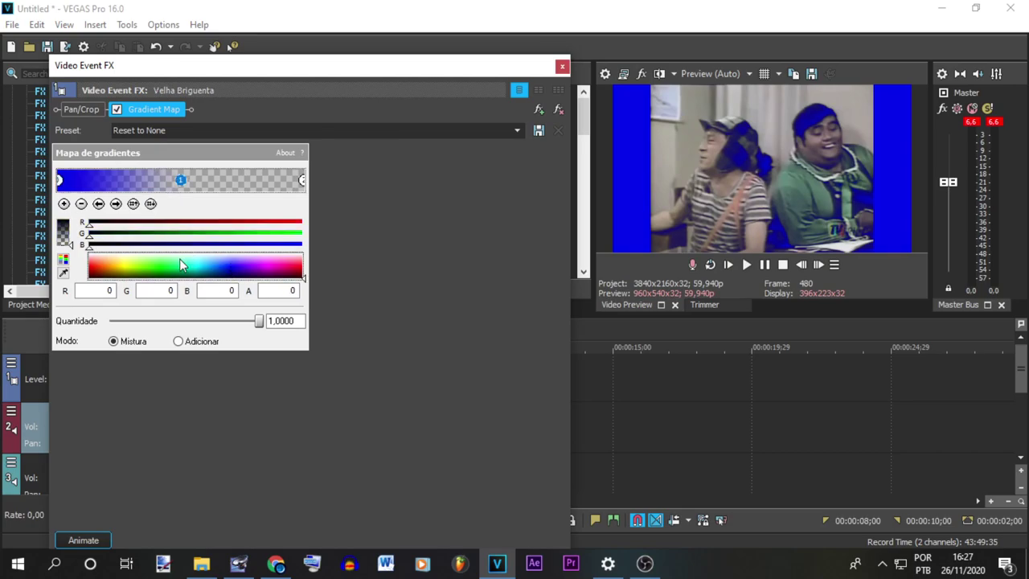
left_click_drag(181, 265, 177, 213)
left_click(302, 180)
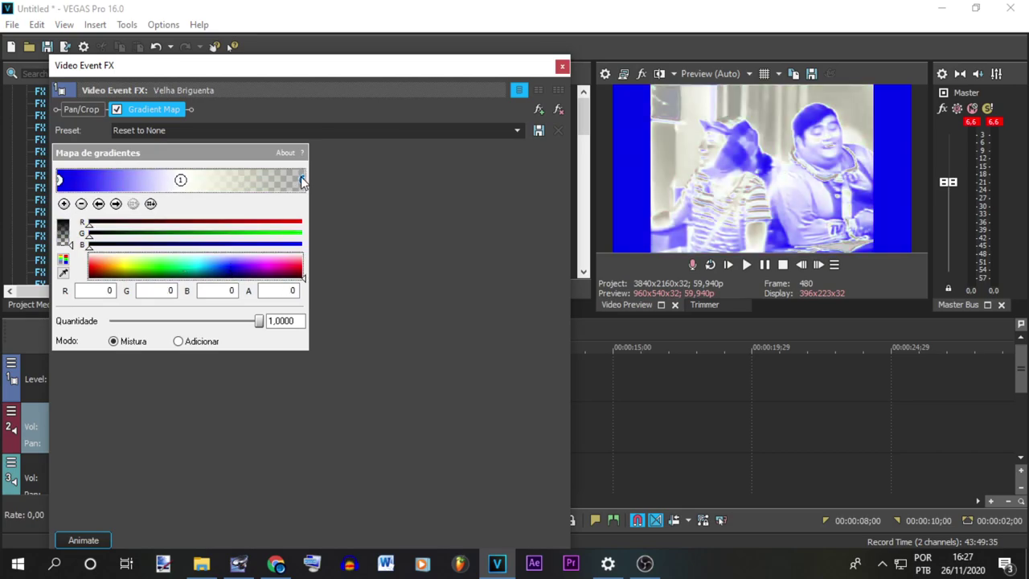
left_click(231, 270)
left_click(234, 273)
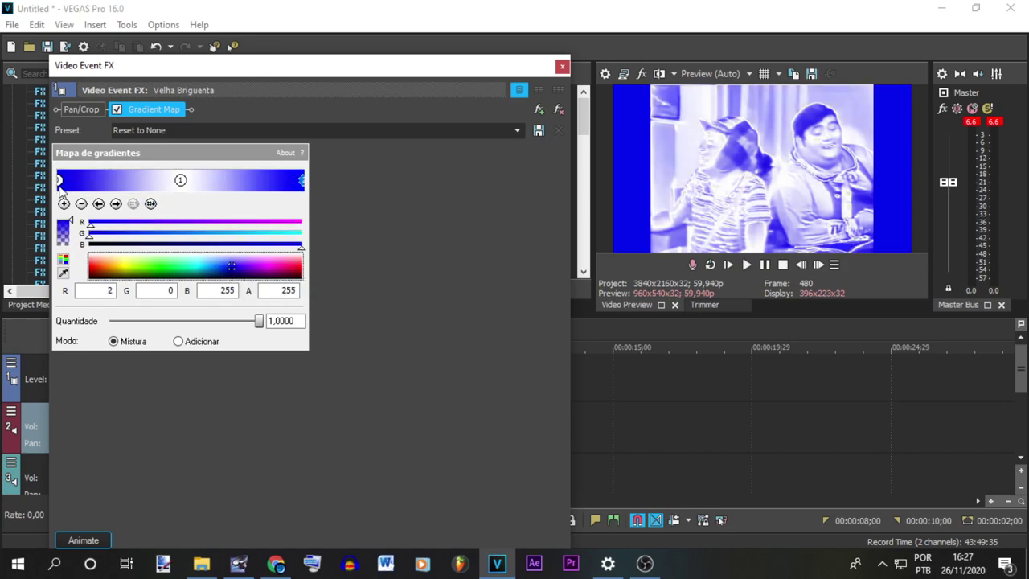
Step: Shift the fifth clip's first blue gradient point inward, add a black point at the gradient's start, and play the clip
left_click_drag(64, 182, 93, 183)
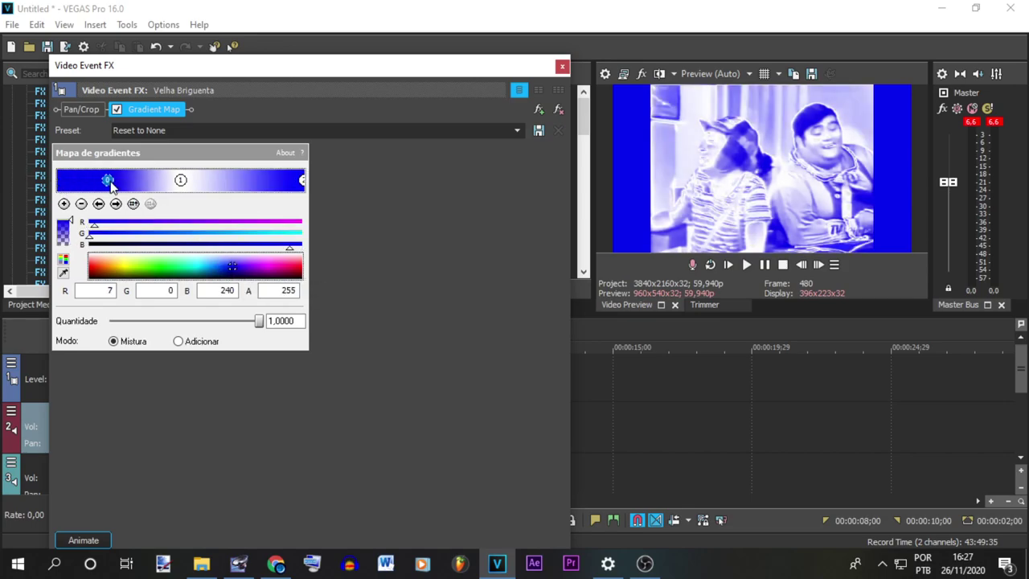
left_click(71, 184)
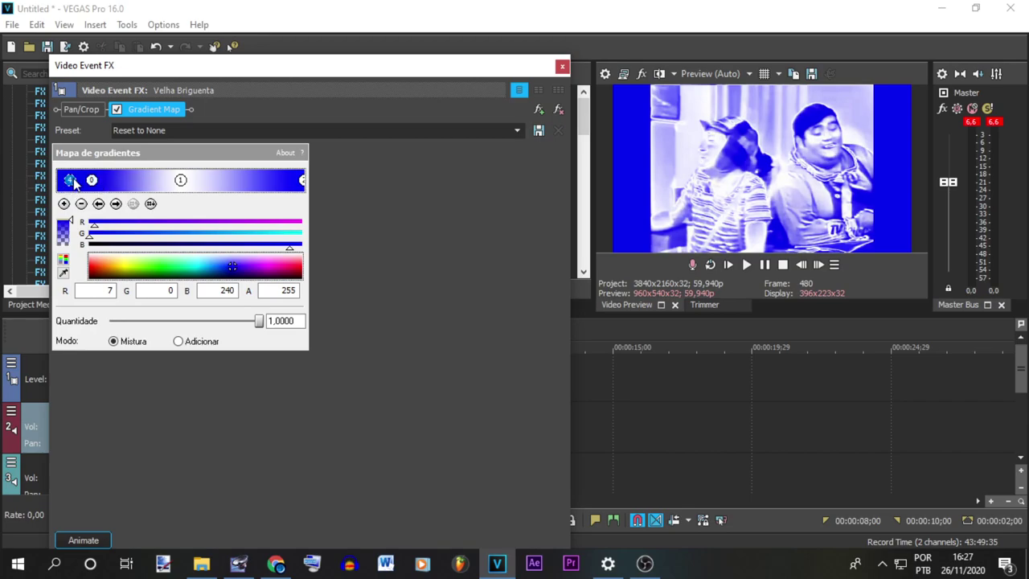
left_click_drag(70, 184, 60, 182)
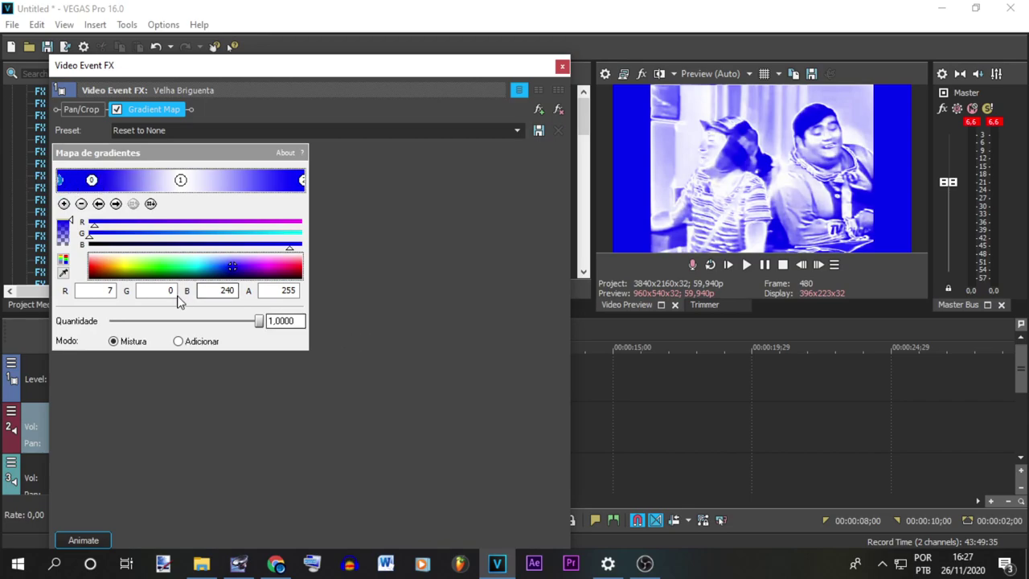
left_click(129, 271)
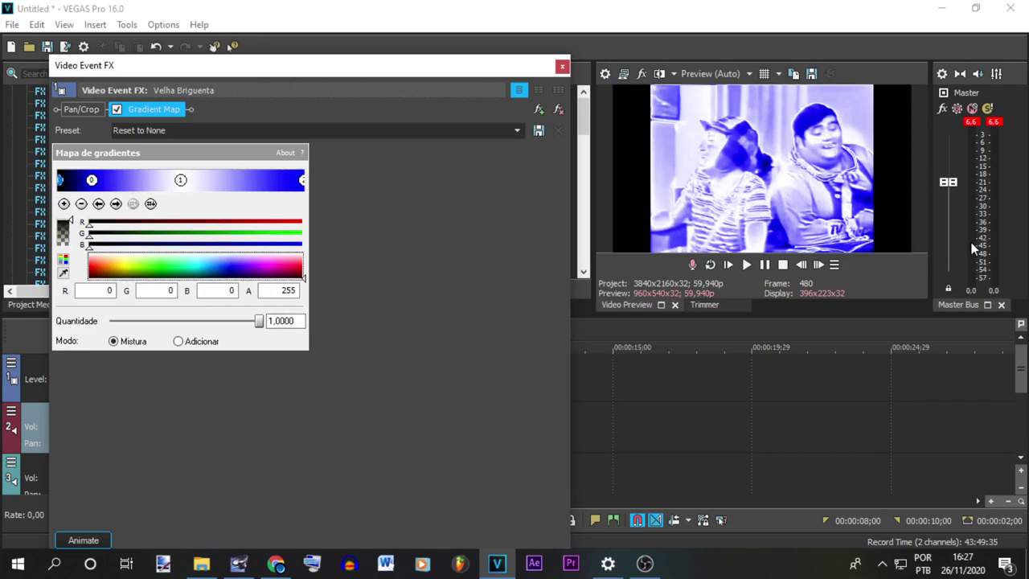
left_click(562, 66)
key("space")
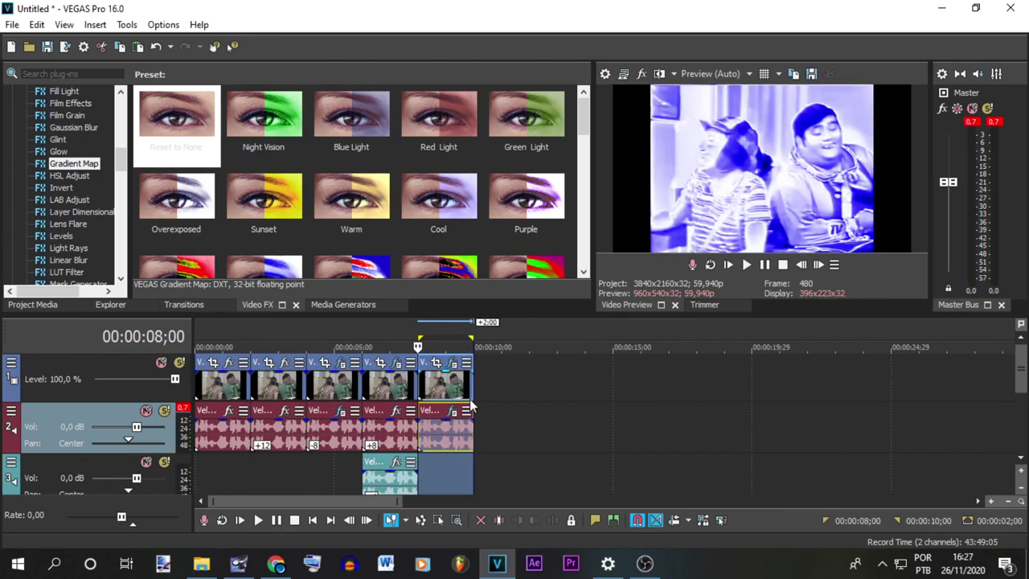
Step: Paste a copy of the fifth clip with its audio directly after it at 00:00:10;00 and select its time range
left_click(478, 375)
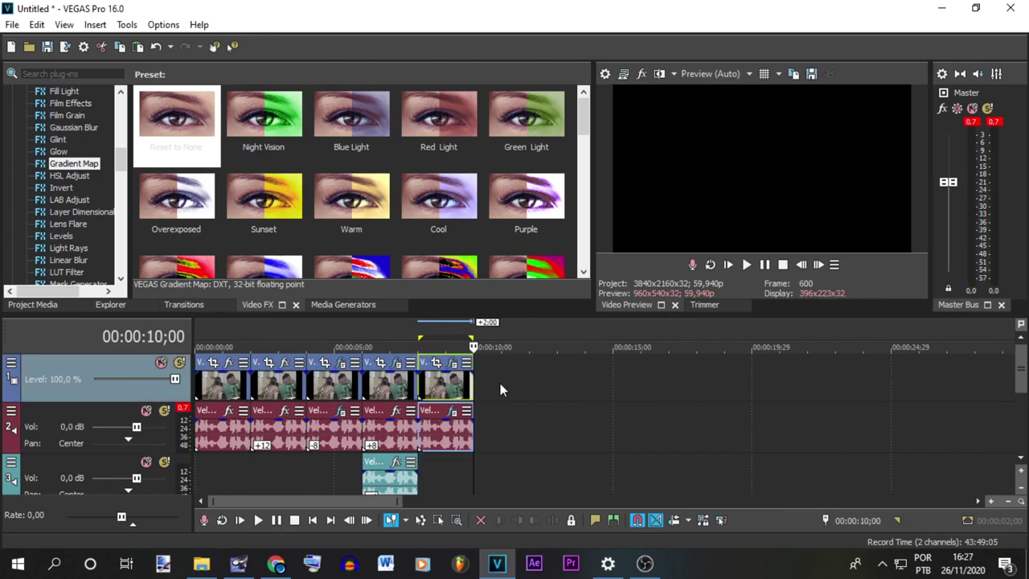
key("ctrl+v")
double_click(500, 389)
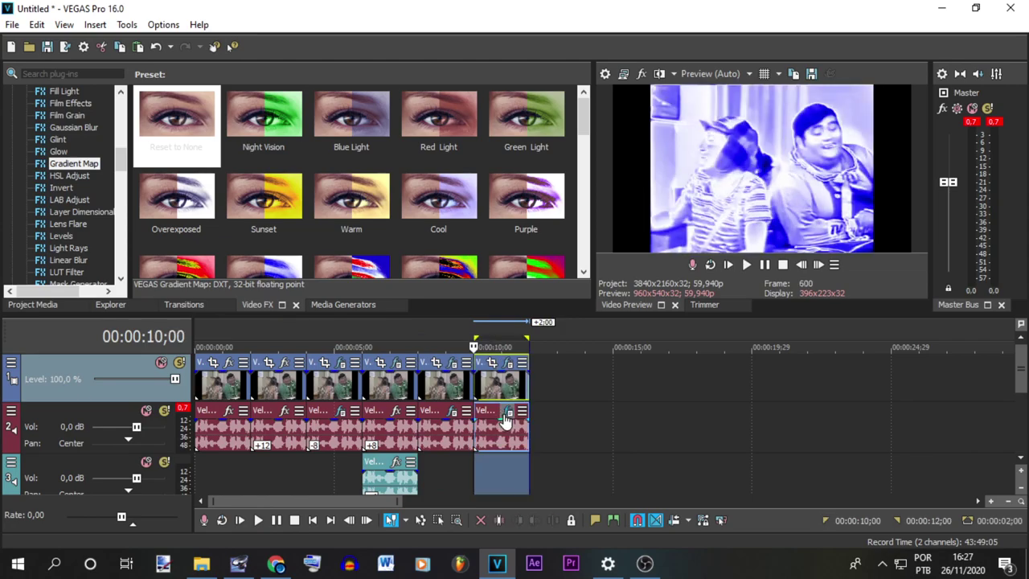
Step: Load the Group preset in the sixth clip's IL Vocodex audio effect and close the effect settings
left_click(507, 414)
left_click_drag(554, 386, 551, 545)
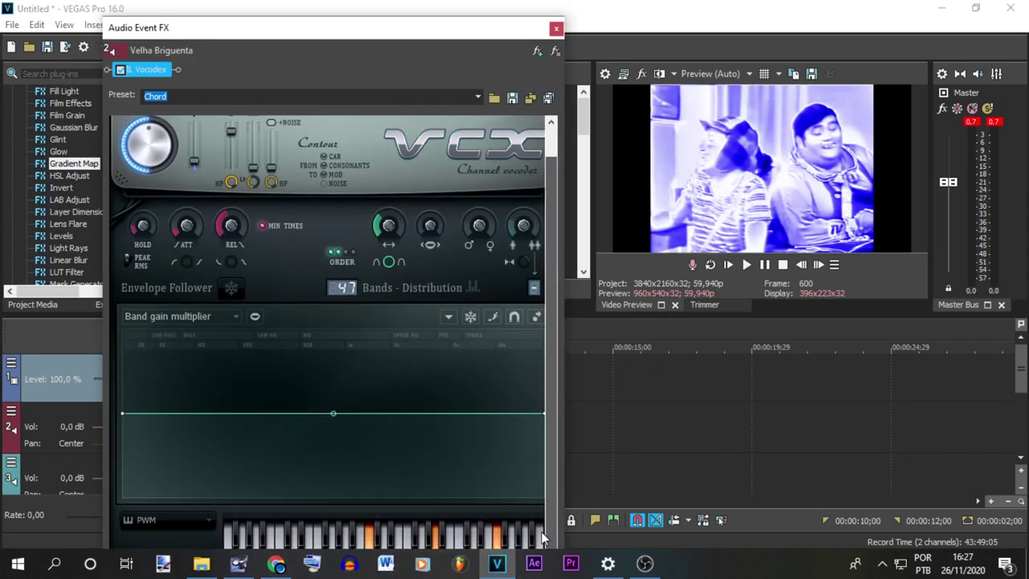
left_click_drag(447, 16, 455, 49)
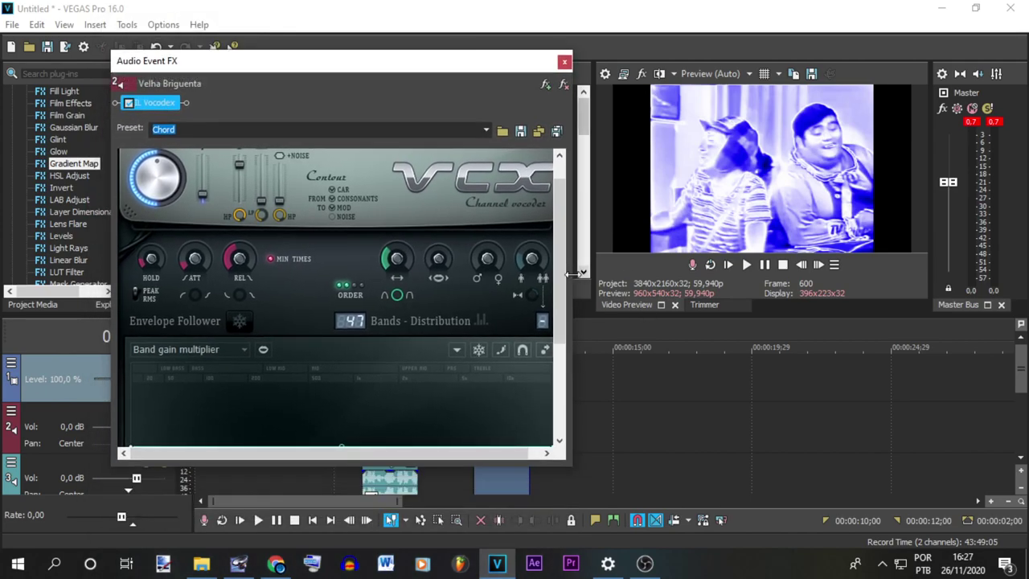
scroll(554, 367, "down", 5)
left_click(515, 438)
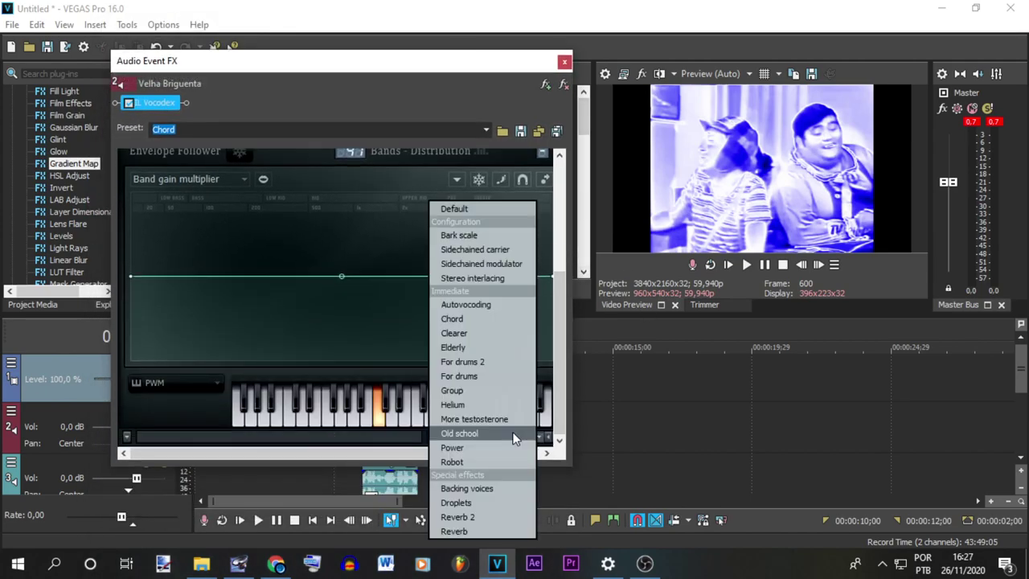
left_click(462, 392)
left_click(564, 61)
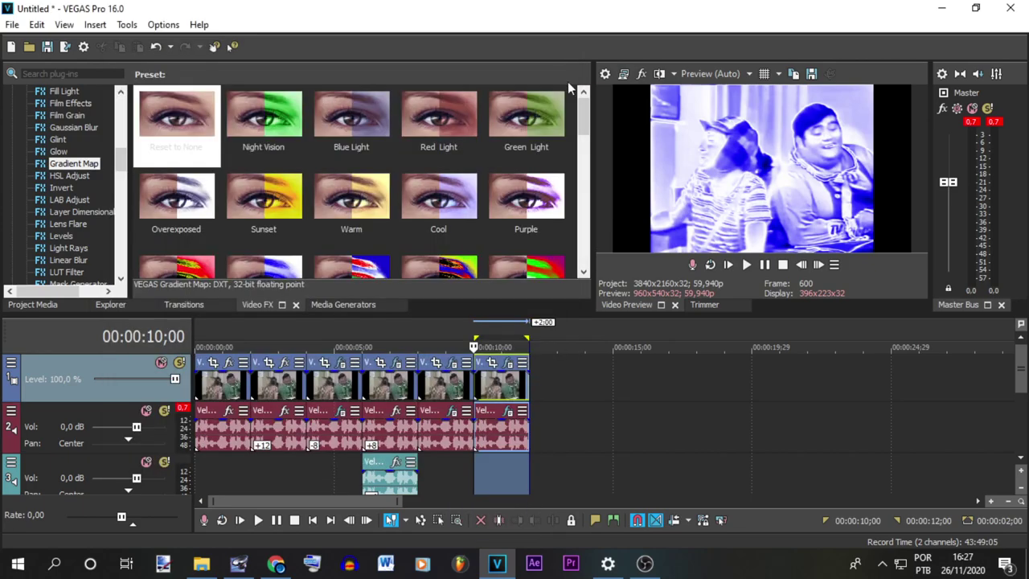
Step: Browse the available presets of the sixth clip's Gradient Map effect
left_click(507, 364)
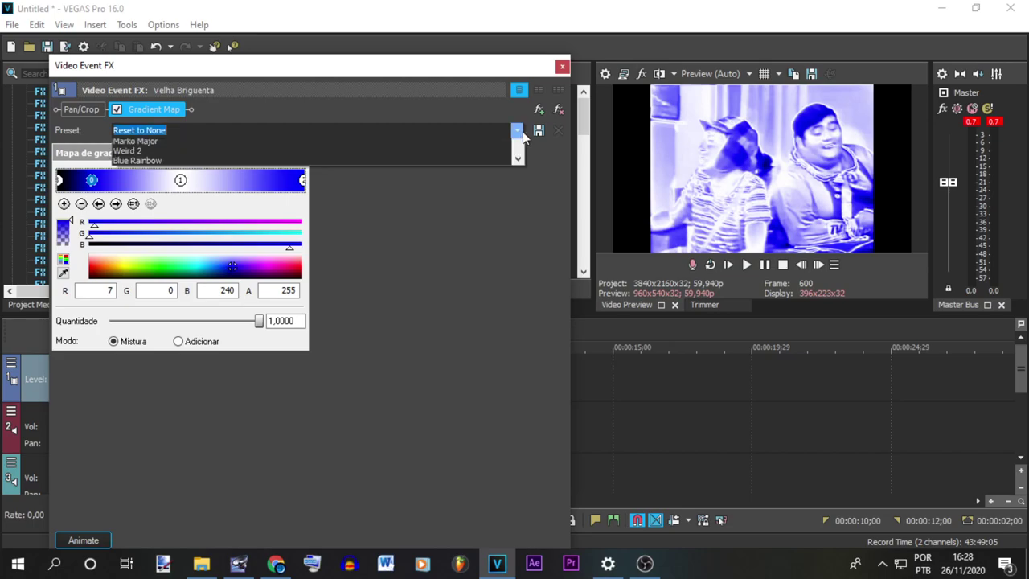
left_click(518, 131)
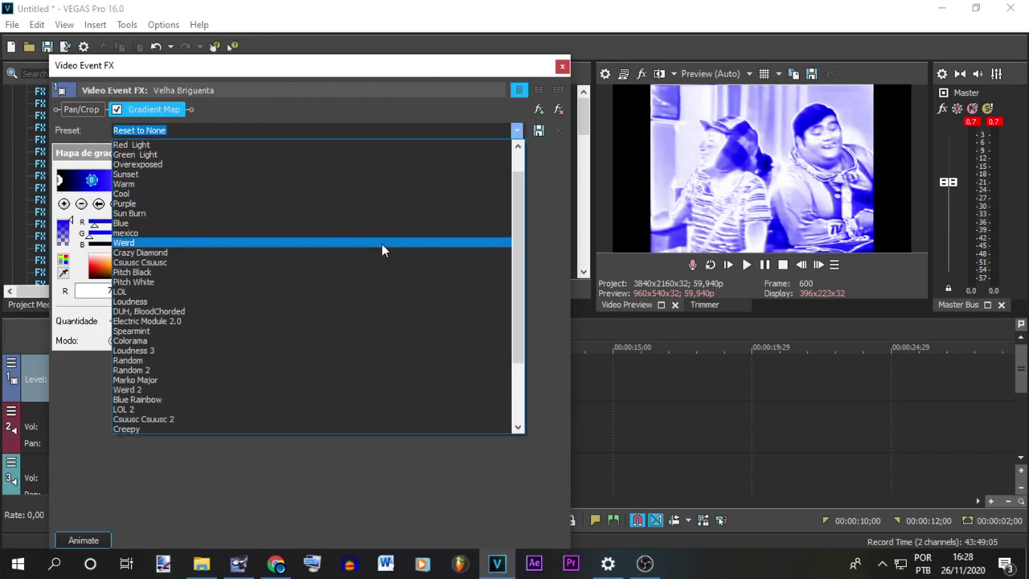
scroll(382, 250, "down", 3)
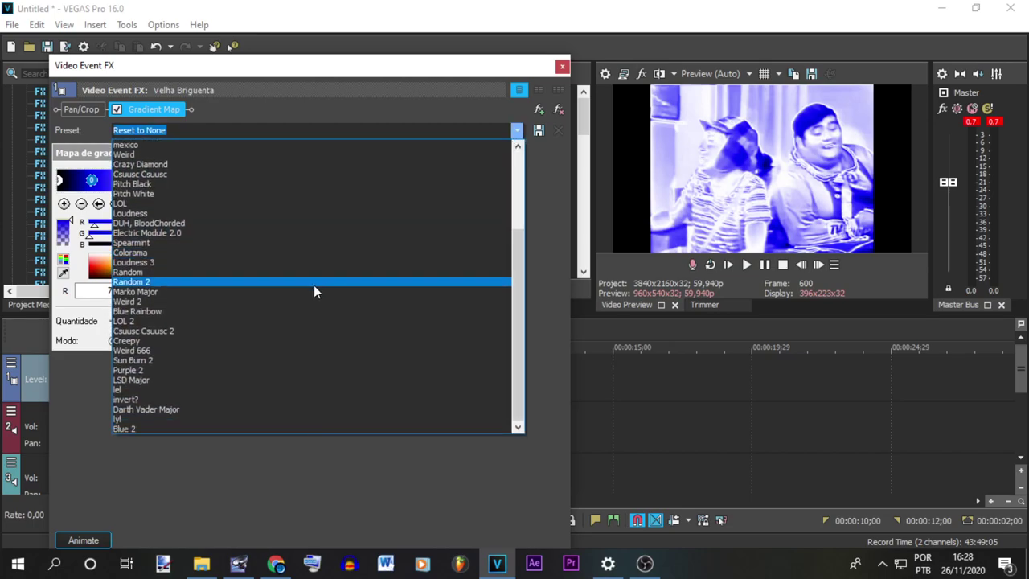
type("g")
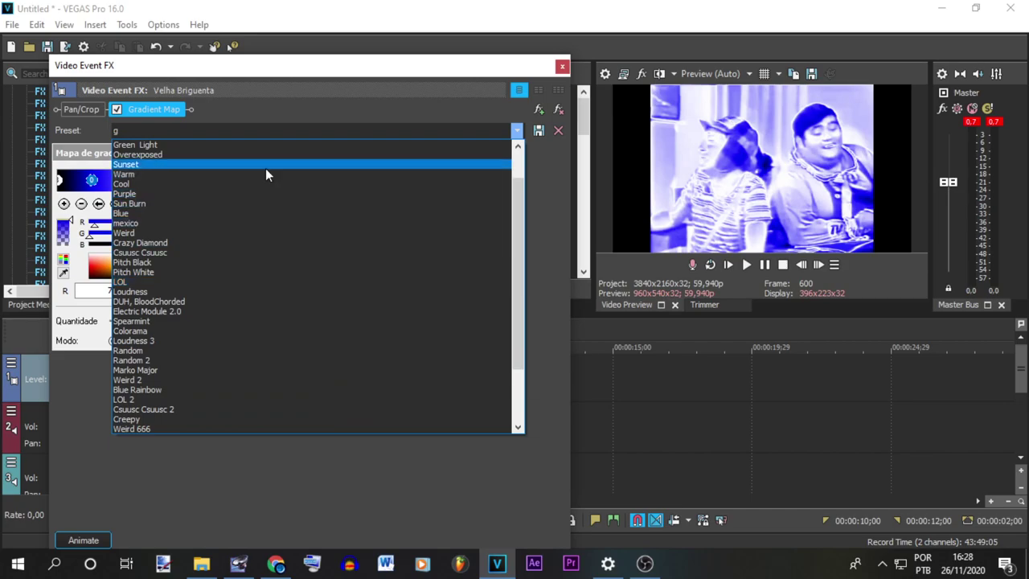
scroll(266, 168, "up", 2)
type("ggg")
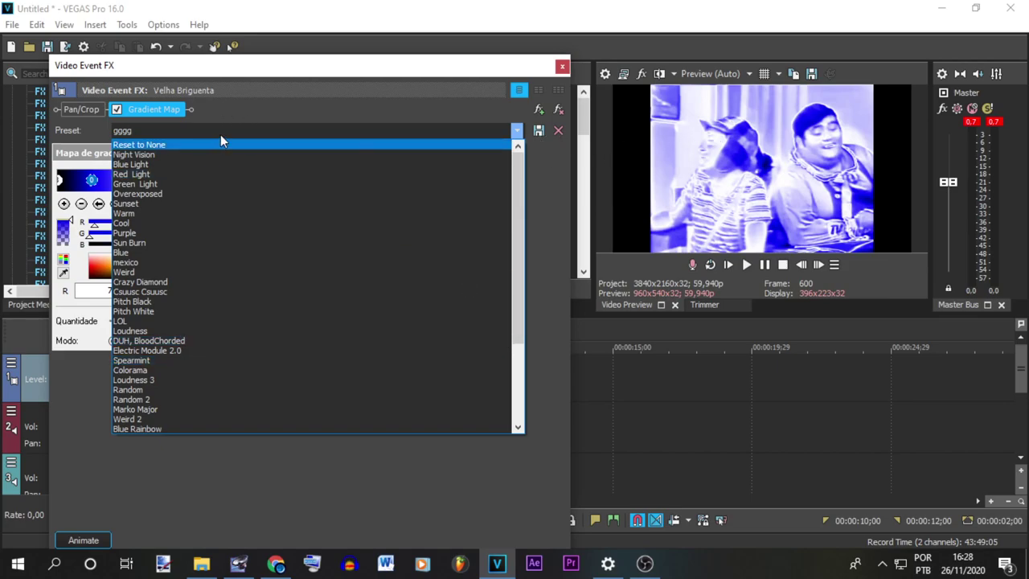
key("BackSpace")
key("BackSpace")
key("BackSpace")
Step: Replace the sixth clip's Gradient Map with a fresh one using the Reset to None preset
left_click(559, 109)
left_click(562, 66)
left_click_drag(176, 121, 555, 449)
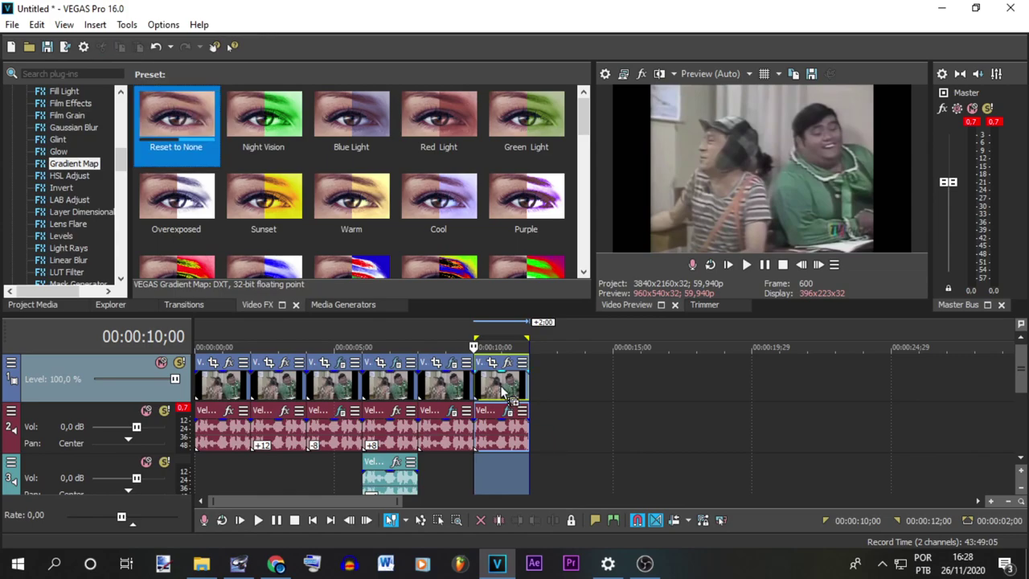
left_click_drag(503, 392, 504, 393)
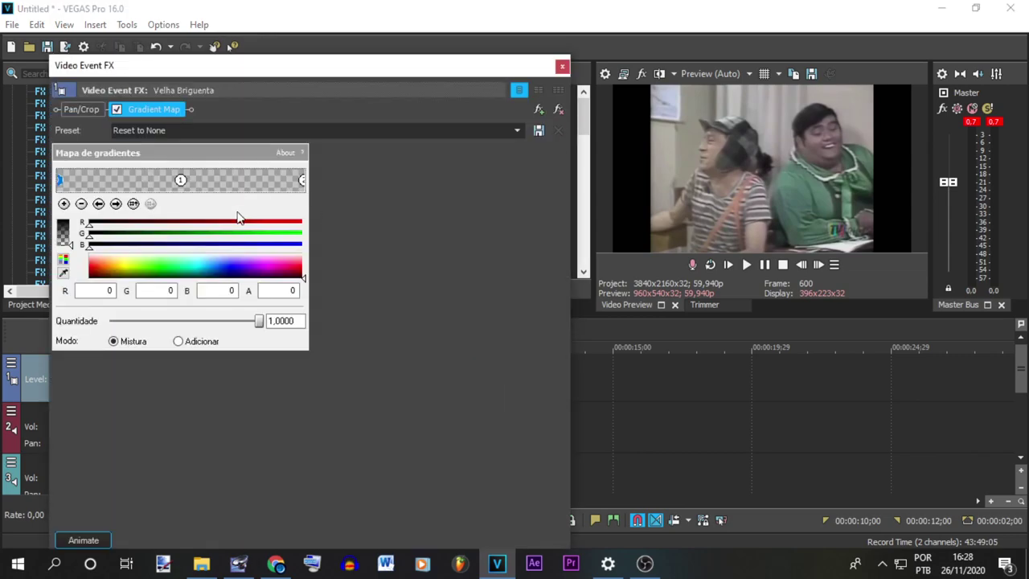
Step: Colour the sixth clip's three gradient points black, blue and cyan in order
left_click(234, 272)
left_click(181, 181)
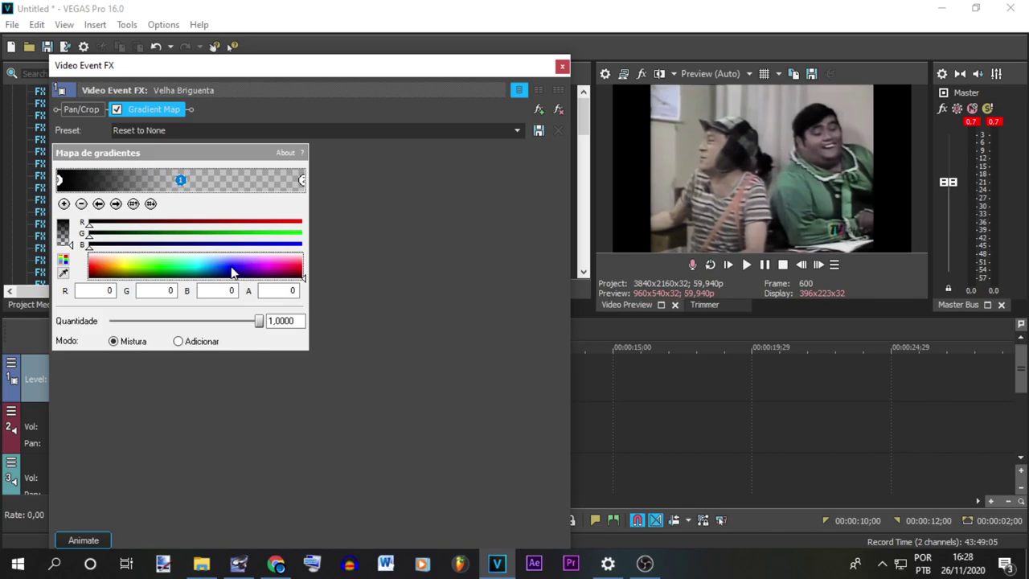
left_click(231, 270)
left_click(301, 180)
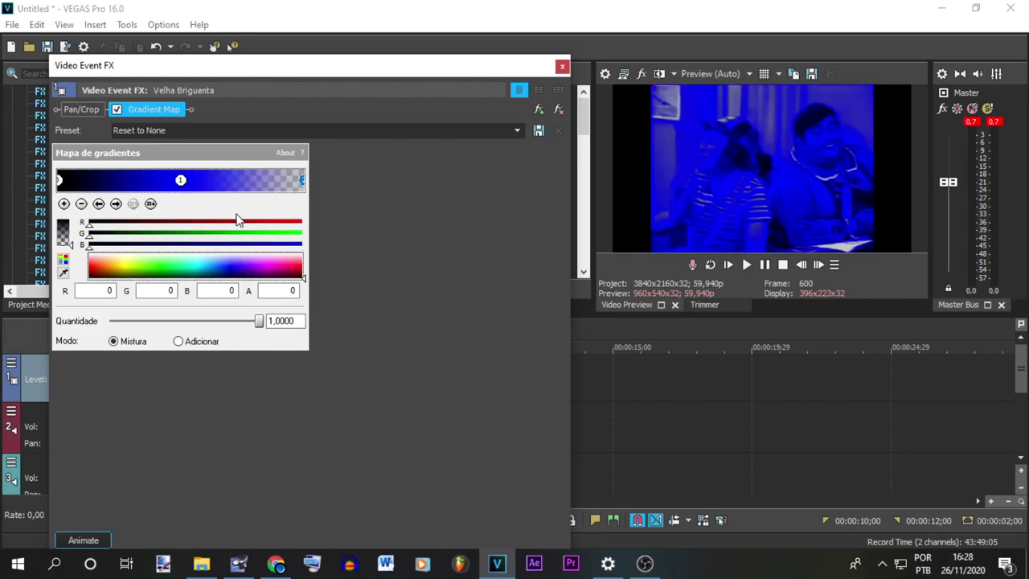
mouse_move(199, 269)
left_mouse_down()
mouse_move(186, 273)
mouse_move(197, 272)
left_mouse_up()
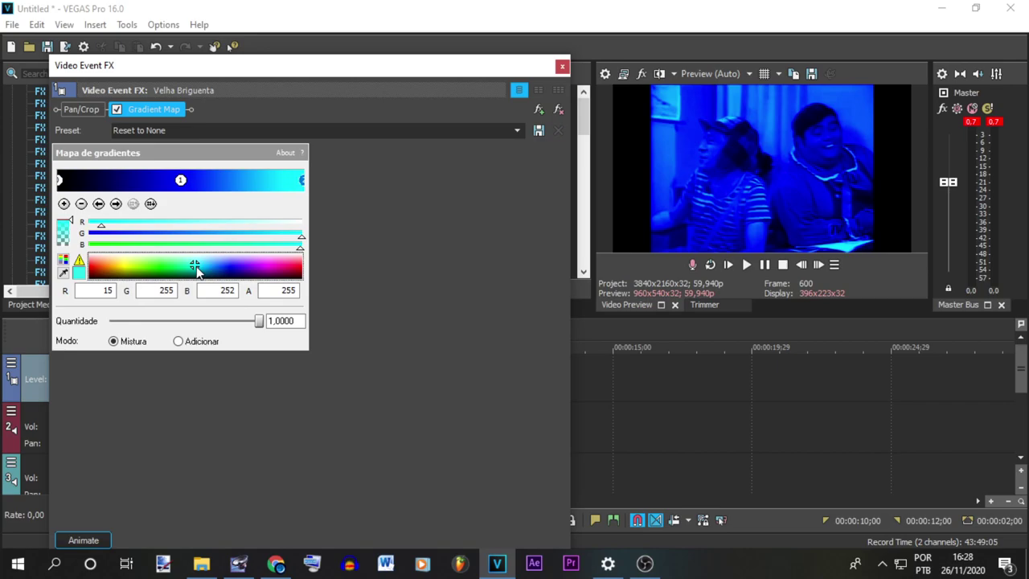
Step: Rearrange the gradient points into black, cyan, blue order, with the black and blue ones moved inward, and preview the sixth clip
left_click_drag(303, 181, 193, 188)
left_click(302, 180)
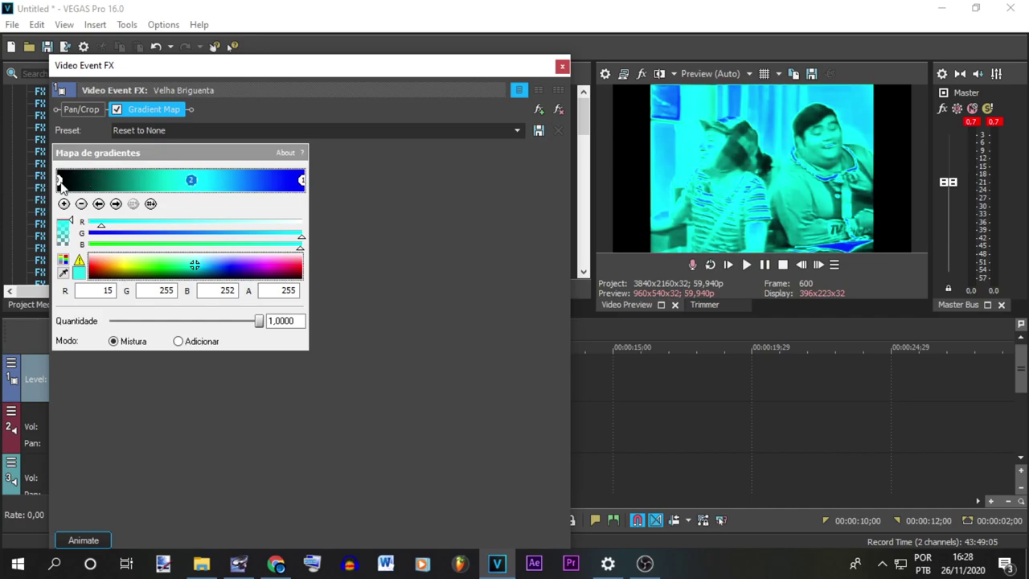
left_click_drag(61, 184, 102, 188)
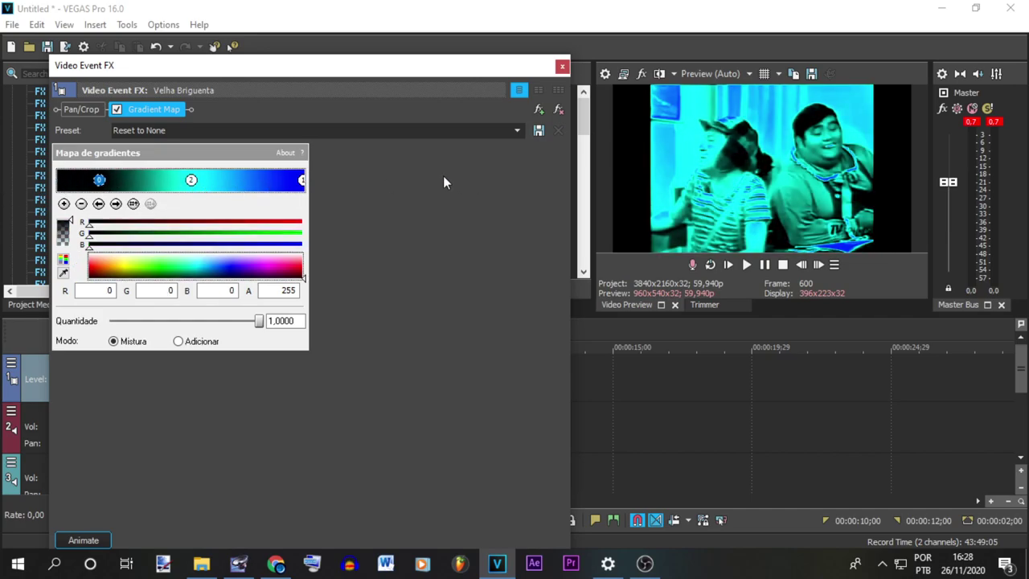
left_click_drag(302, 182, 276, 185)
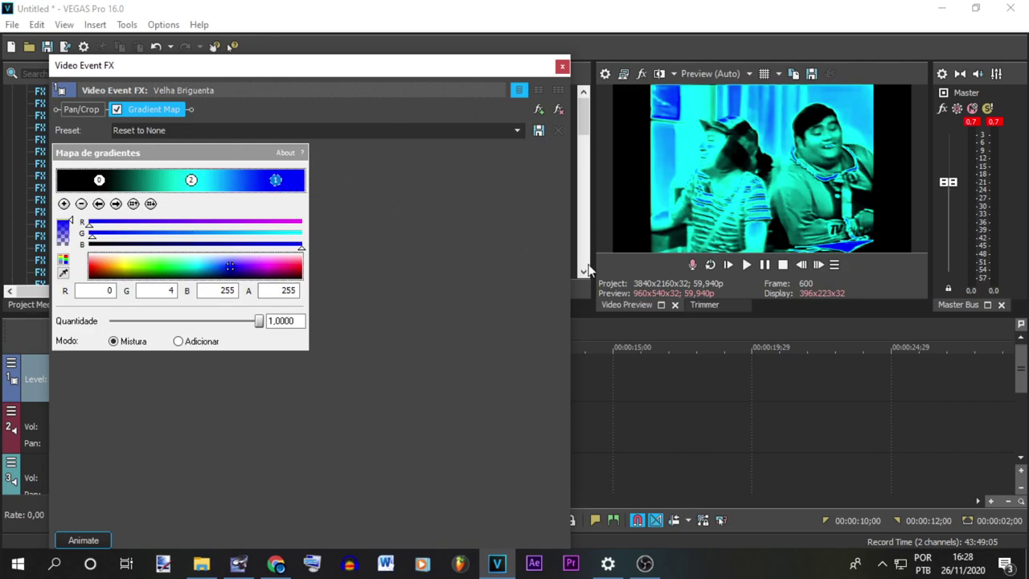
left_click(560, 65)
key("space")
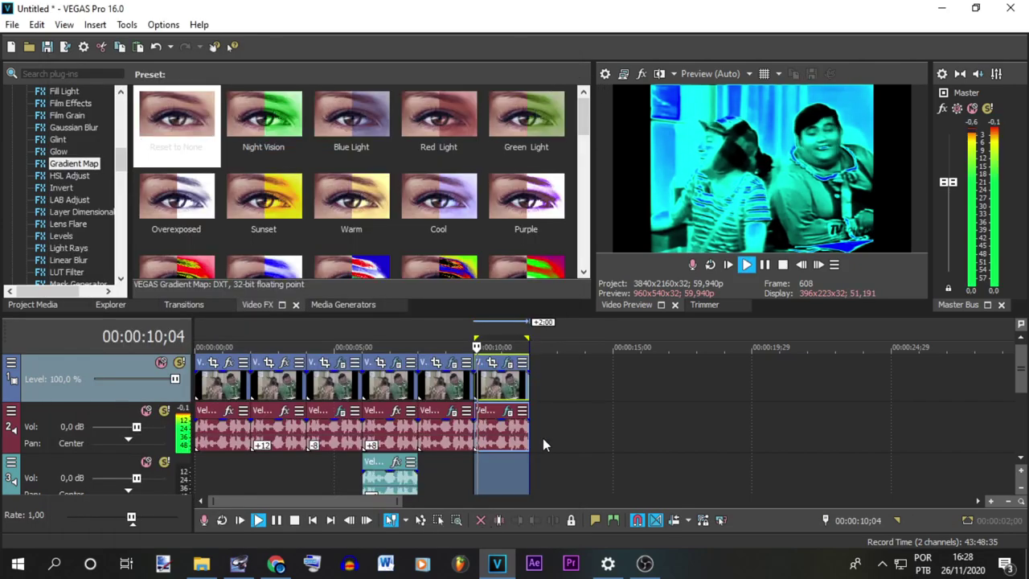
key("space")
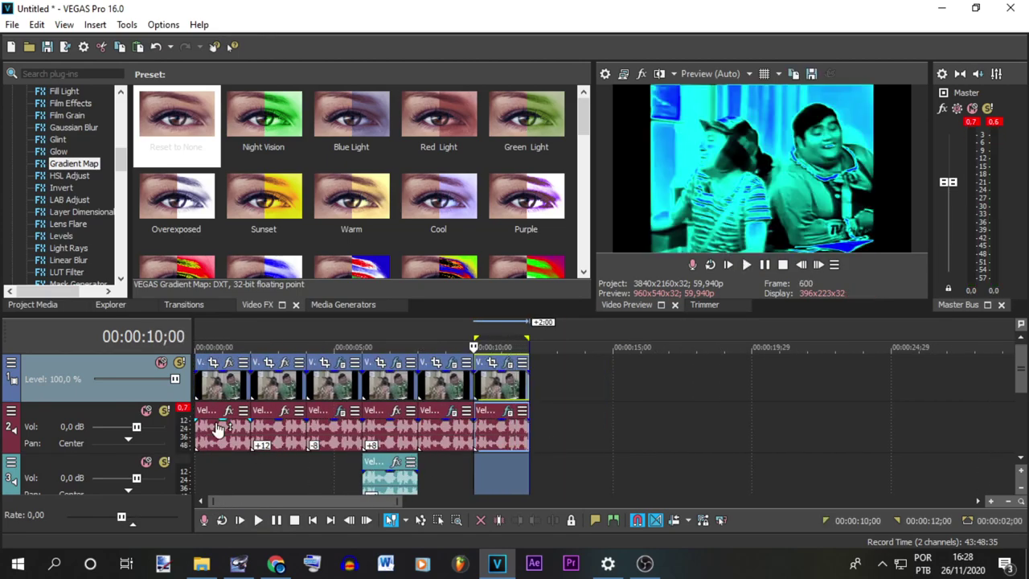
Step: Duplicate the first clip with its audio to directly after the sixth clip at 00:00:12;00 and select its time range
left_click(215, 441)
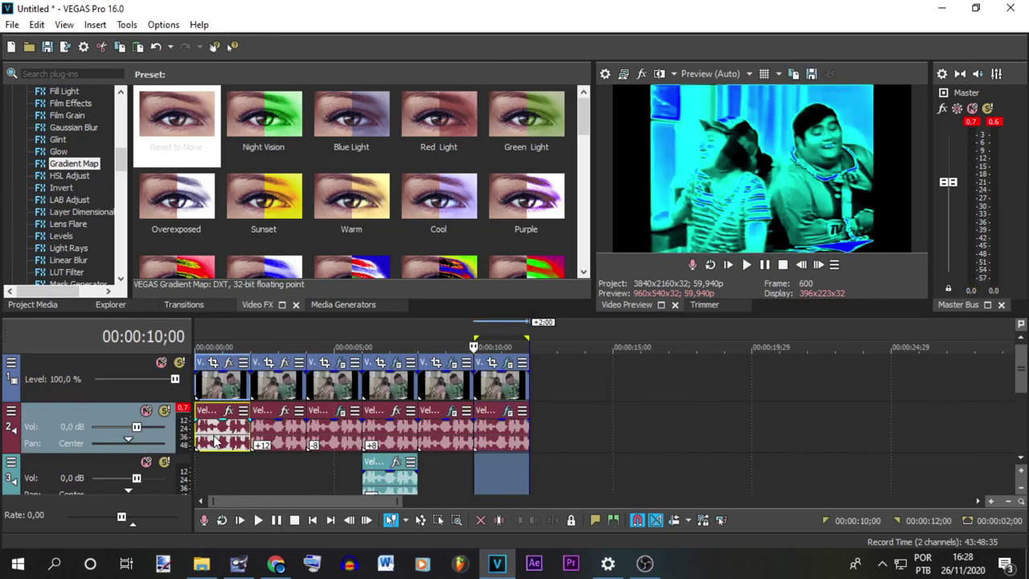
left_click(535, 380)
key("ctrl+v")
double_click(546, 390)
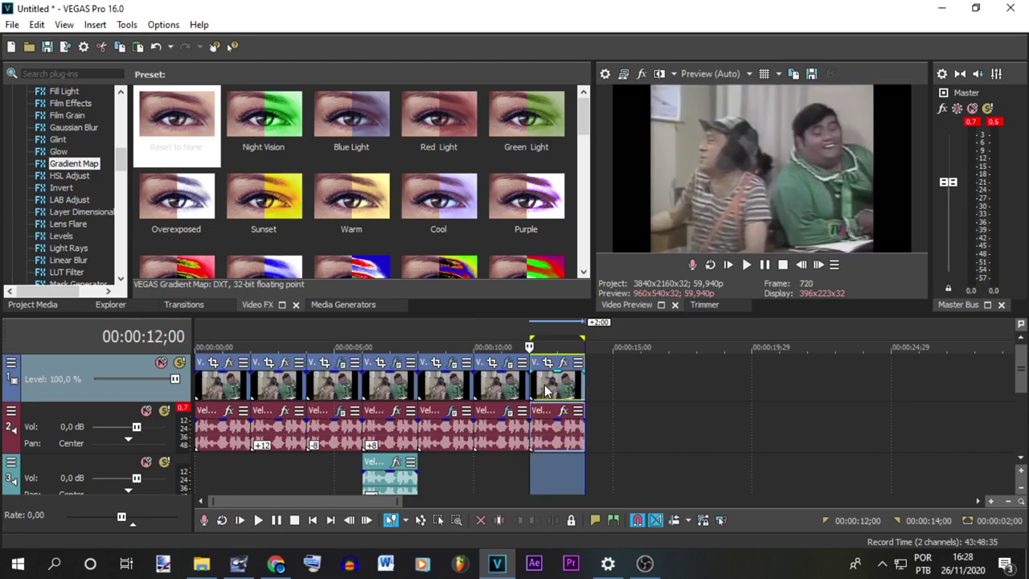
Step: Add the CMT_Bitcrusher_2 VST plug-in to the seventh clip's audio
left_click(562, 411)
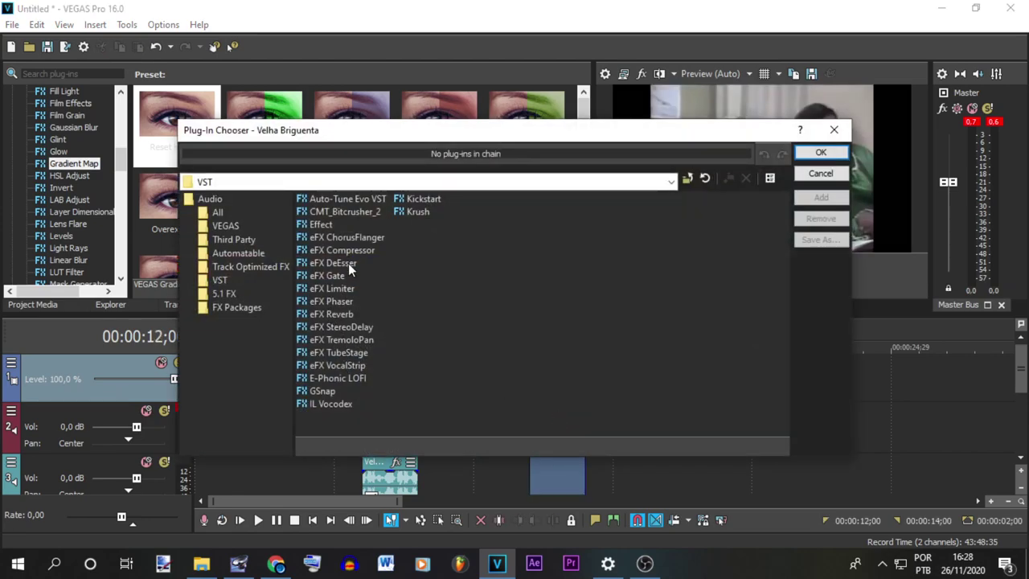
left_click(354, 209)
left_click(821, 197)
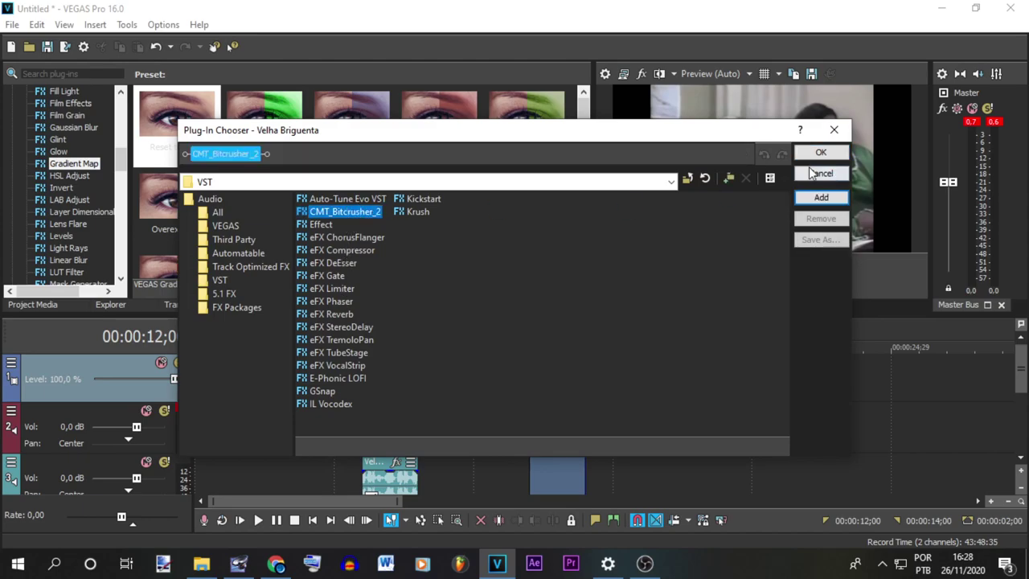
left_click(820, 152)
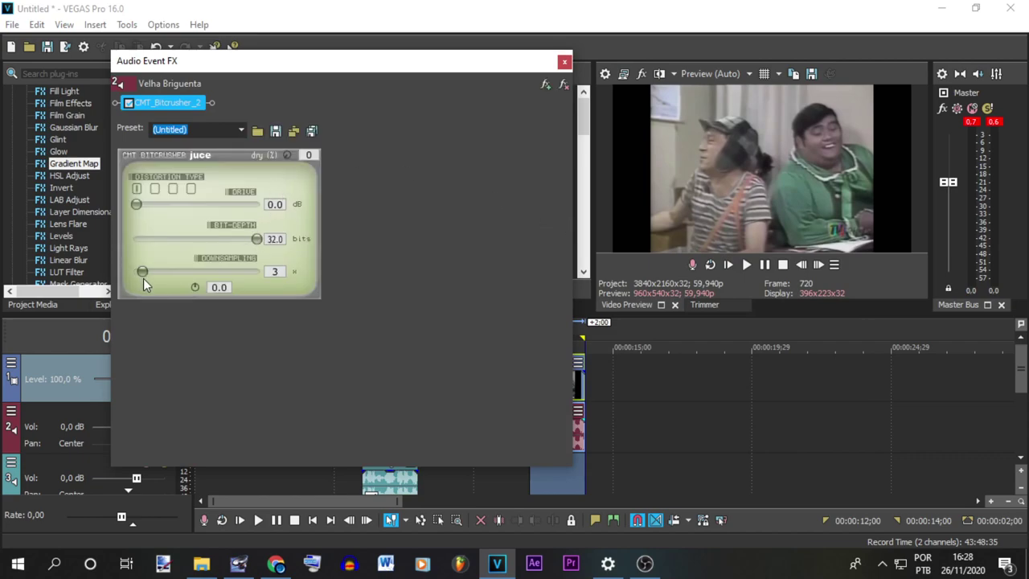
Step: Raise the bitcrusher's downsampling and drive slightly and close the audio effect settings
left_click_drag(152, 279, 164, 281)
left_click_drag(135, 208, 148, 207)
left_click(563, 62)
Step: Apply the Gradient Map's Night Vision preset and the TV Simulator's TV Look preset to the seventh clip's video
left_click_drag(301, 134, 567, 381)
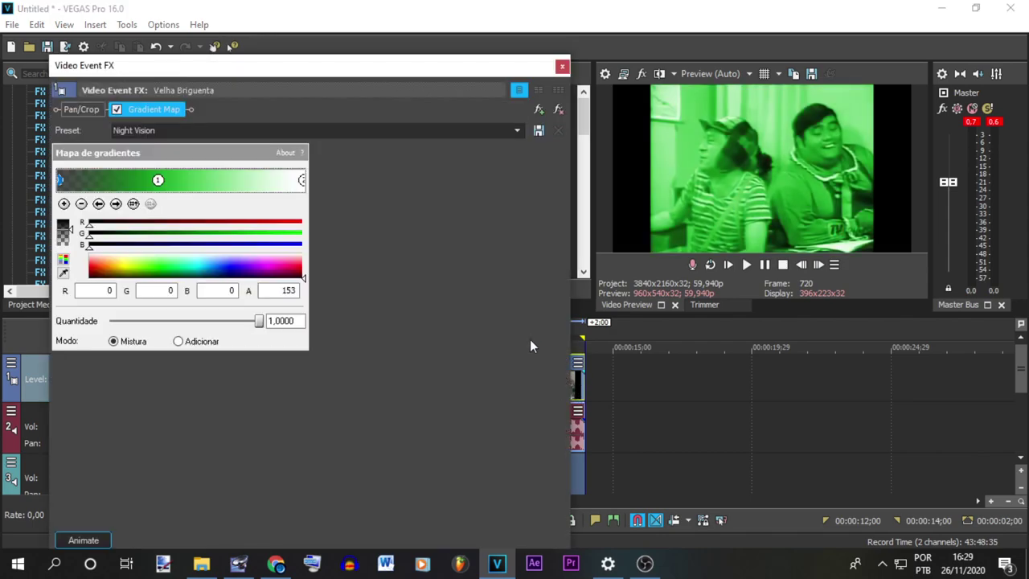
left_click(562, 66)
left_click_drag(121, 164, 97, 205)
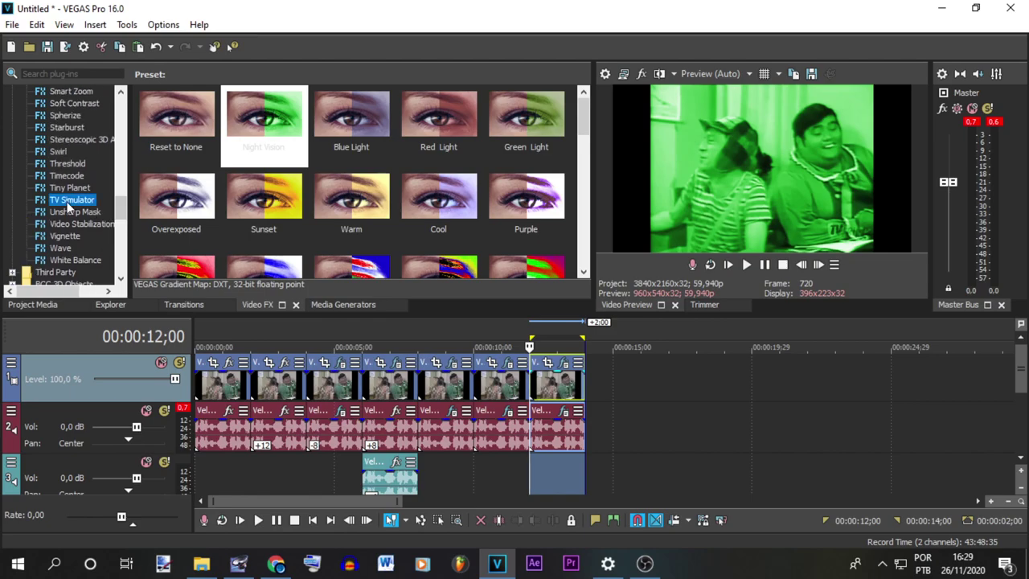
left_click(81, 199)
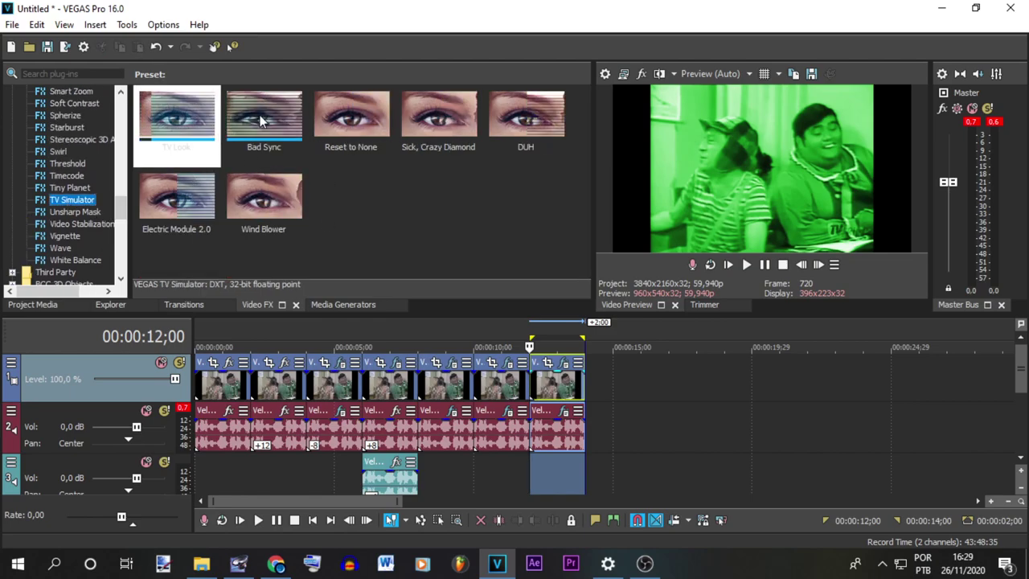
left_click_drag(168, 129, 558, 392)
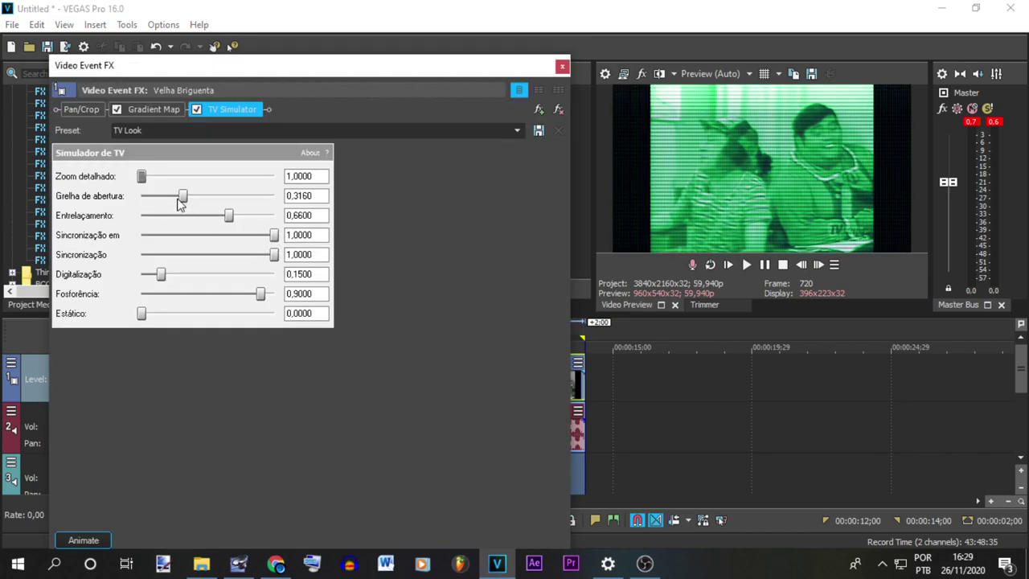
Step: Adjust the seventh clip's TV Simulator to aperture grille 0,1060, interlacing 0,1460 and scan (Digitalização) 0,4760
left_click_drag(183, 197, 124, 206)
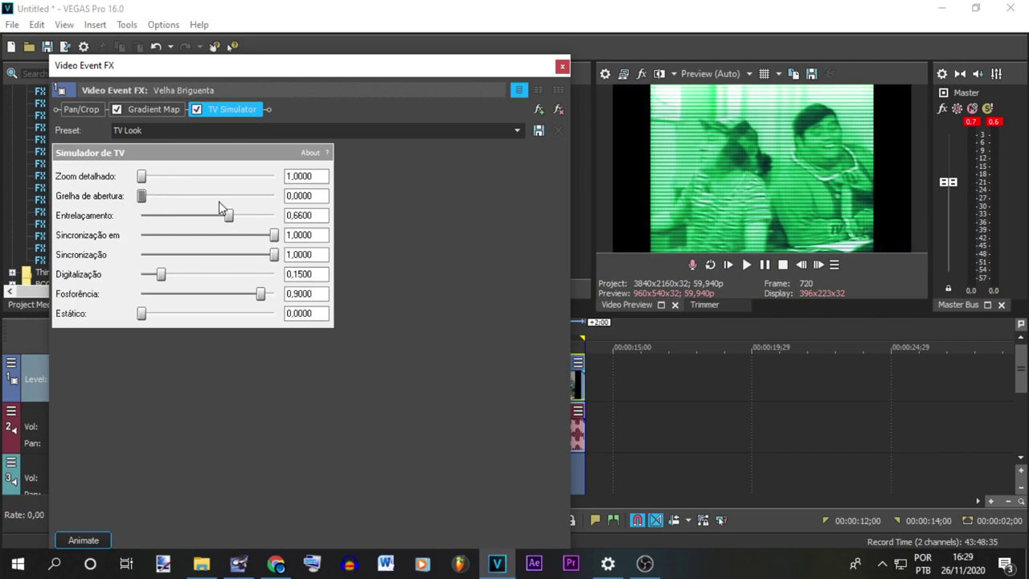
left_click_drag(229, 216, 159, 214)
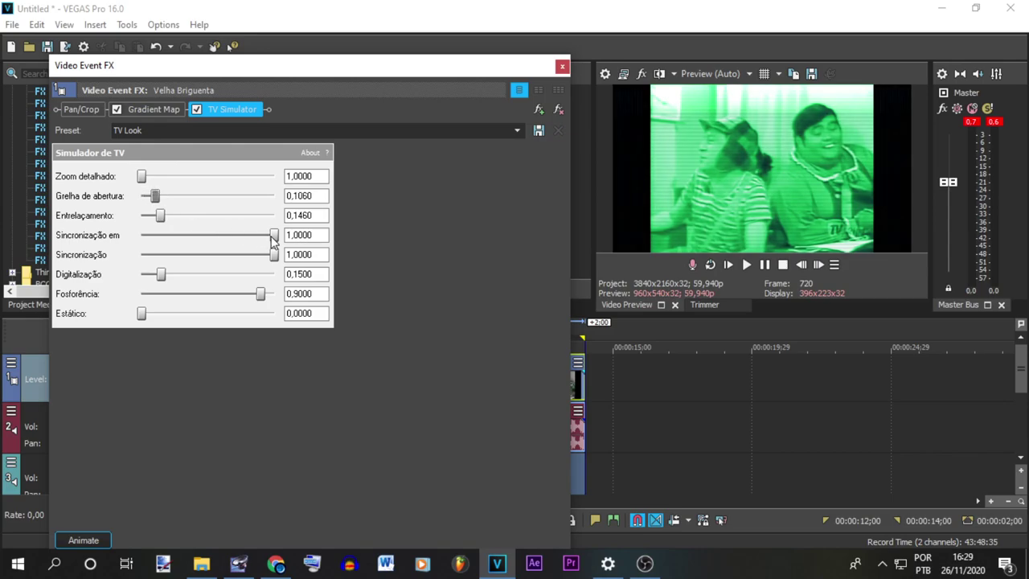
left_click_drag(272, 235, 356, 266)
left_click_drag(161, 275, 205, 278)
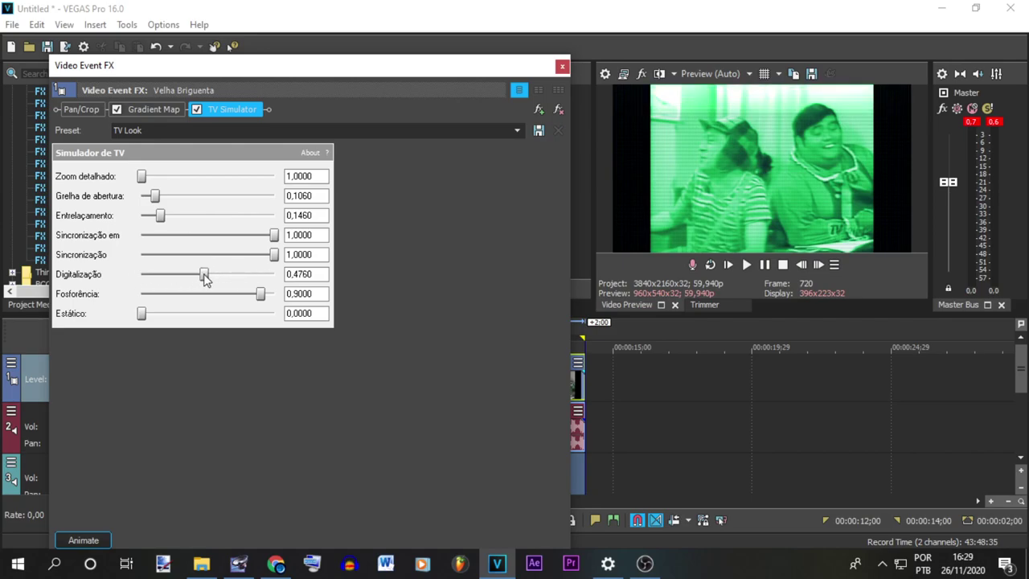
Step: Inspect the colour points of the seventh clip's Gradient Map and close the video effect settings
left_click(168, 111)
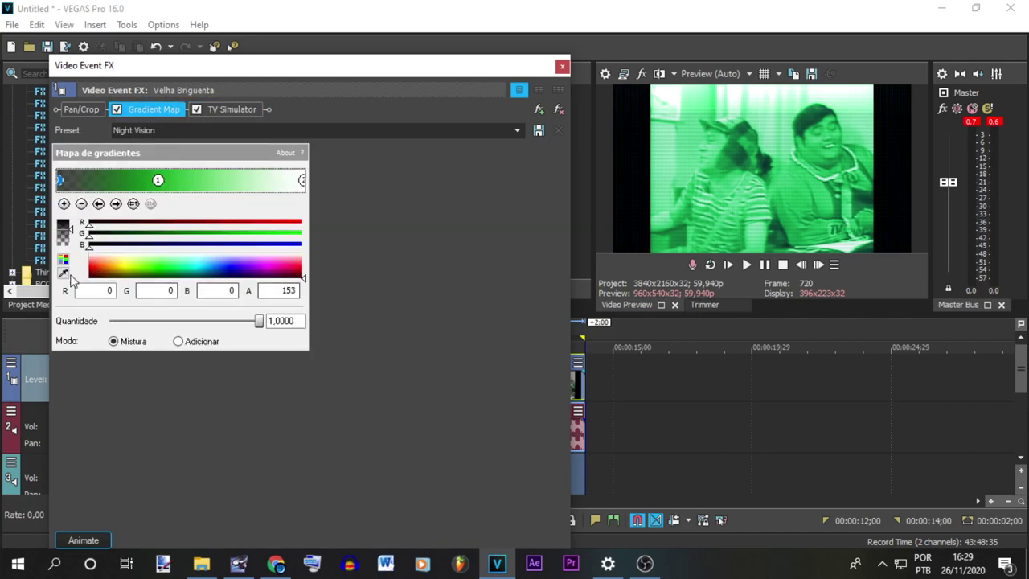
left_click(159, 183)
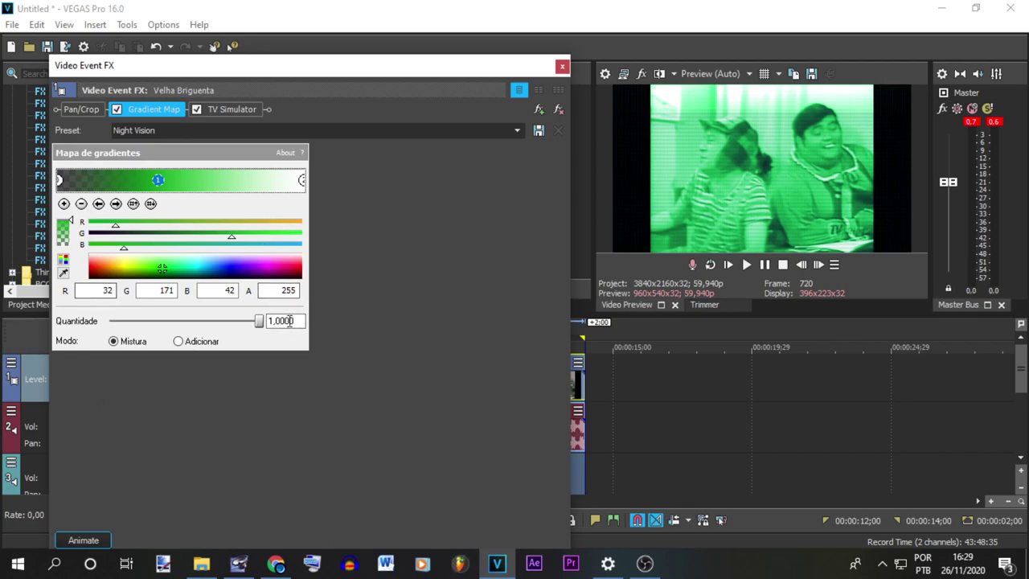
left_click(303, 180)
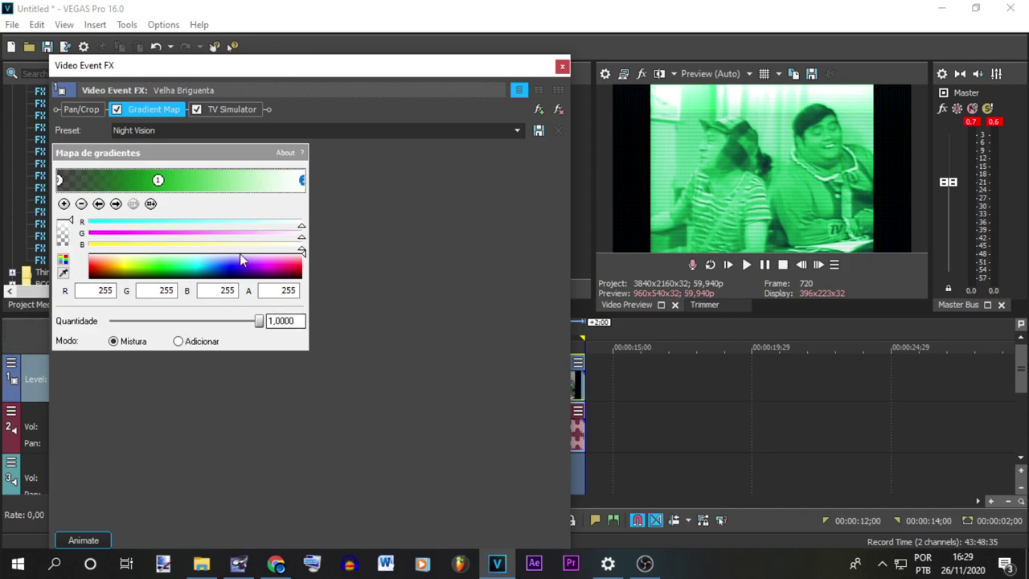
left_click(561, 67)
Step: Play back the seventh clip to check its video effects and bitcrushed audio
scroll(717, 411, "up", 2)
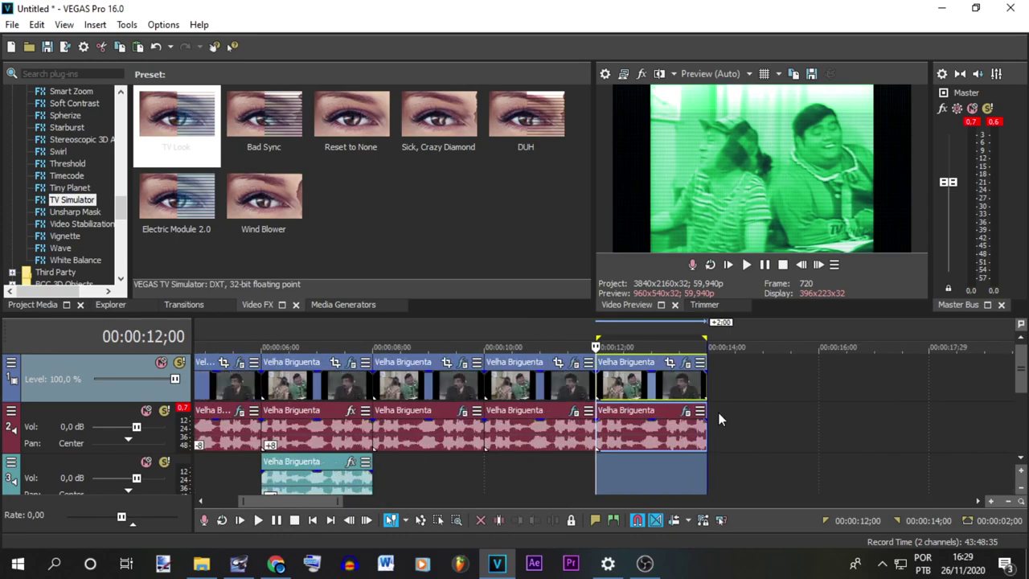
key("space")
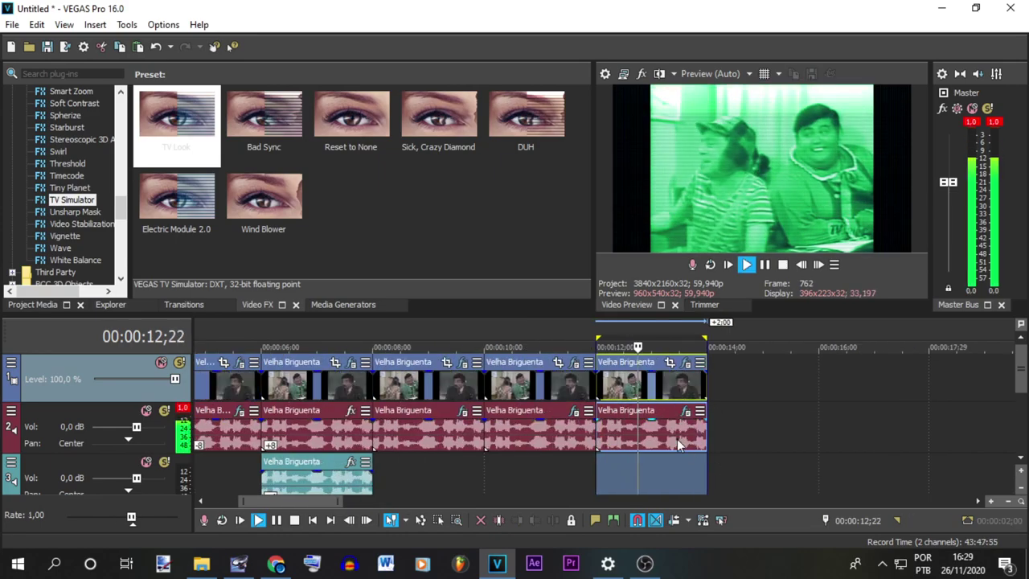
scroll(677, 439, "up", 2)
key("space")
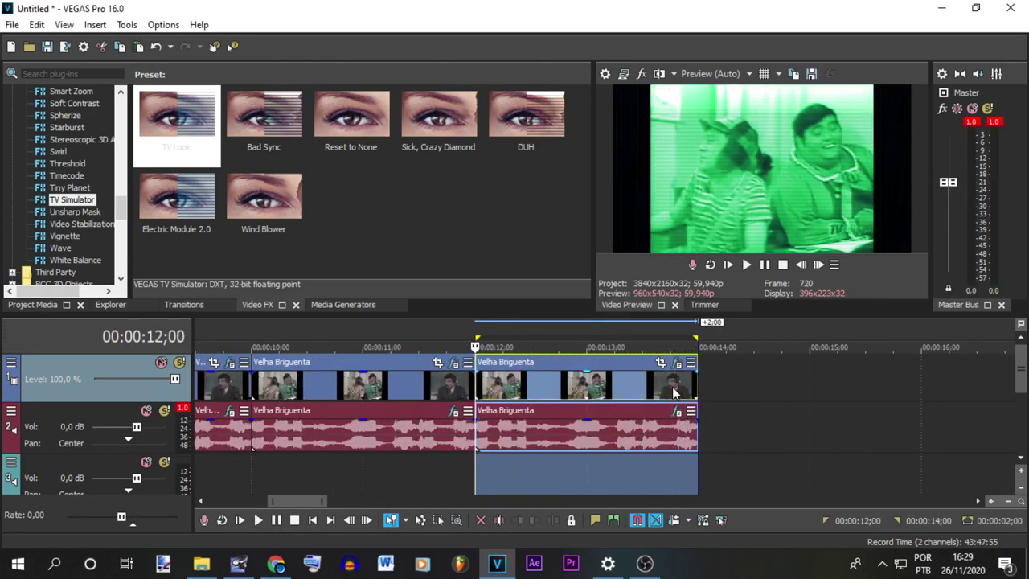
Step: Duplicate the seventh clip with its audio to directly after it at 00:00:14;00 and select the copy's time range
left_click(674, 392)
left_click(697, 394)
key("ctrl+v")
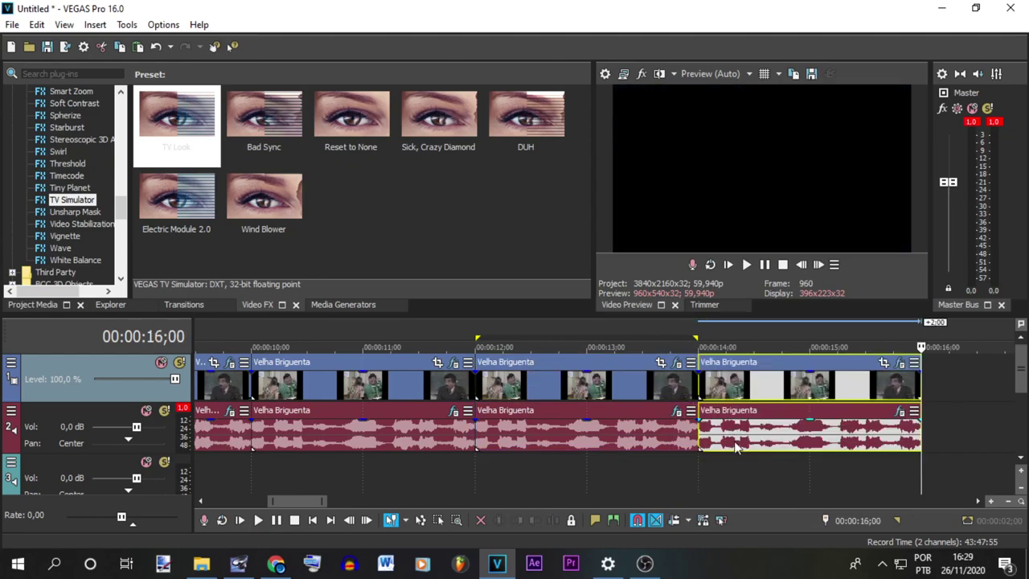
double_click(734, 443)
Step: Replace the CMT_Bitcrusher_2 plug-in on the eighth clip's audio with ExpressFX Amplitude Modulation
left_click(899, 411)
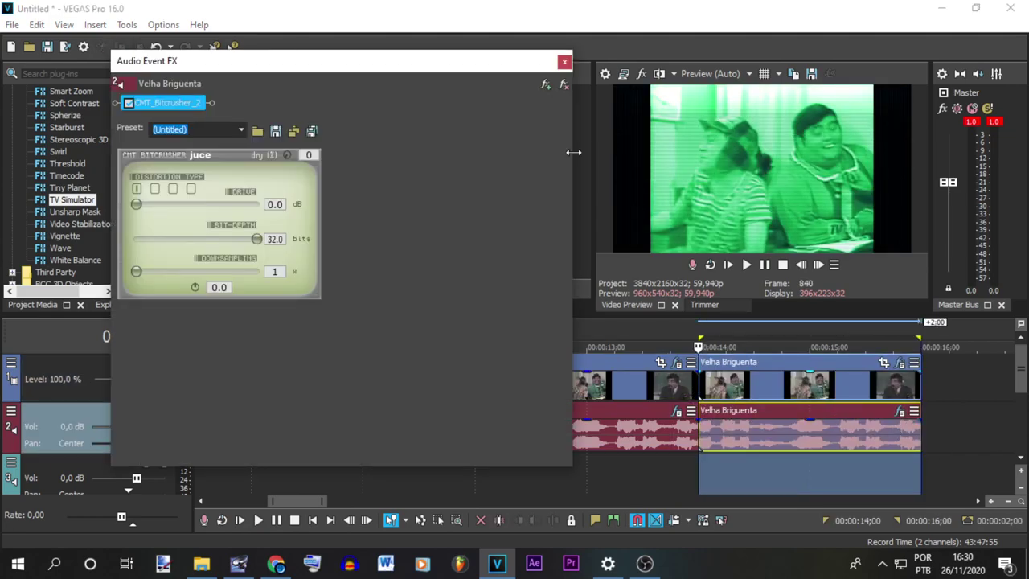
left_click(546, 86)
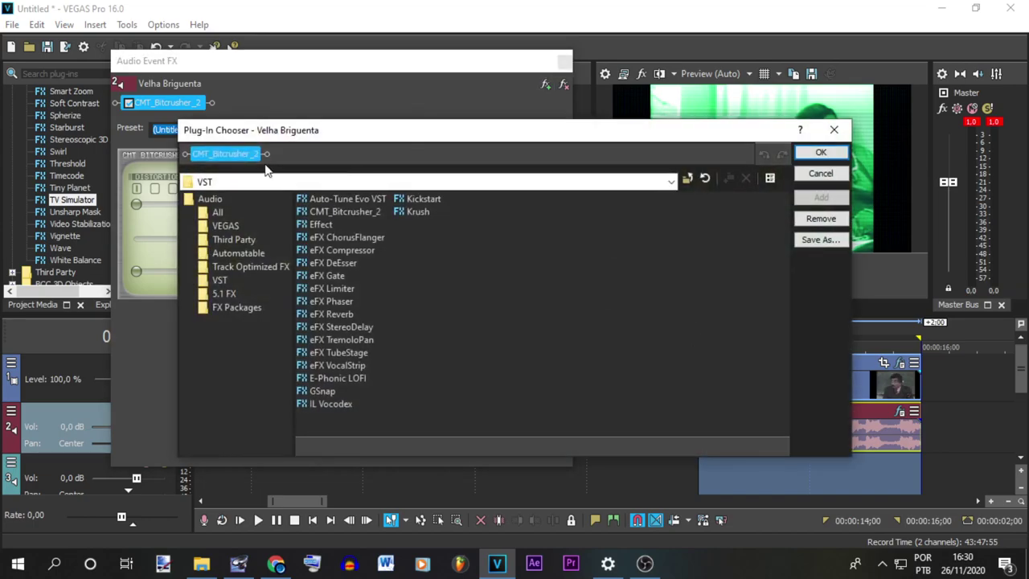
left_click(221, 226)
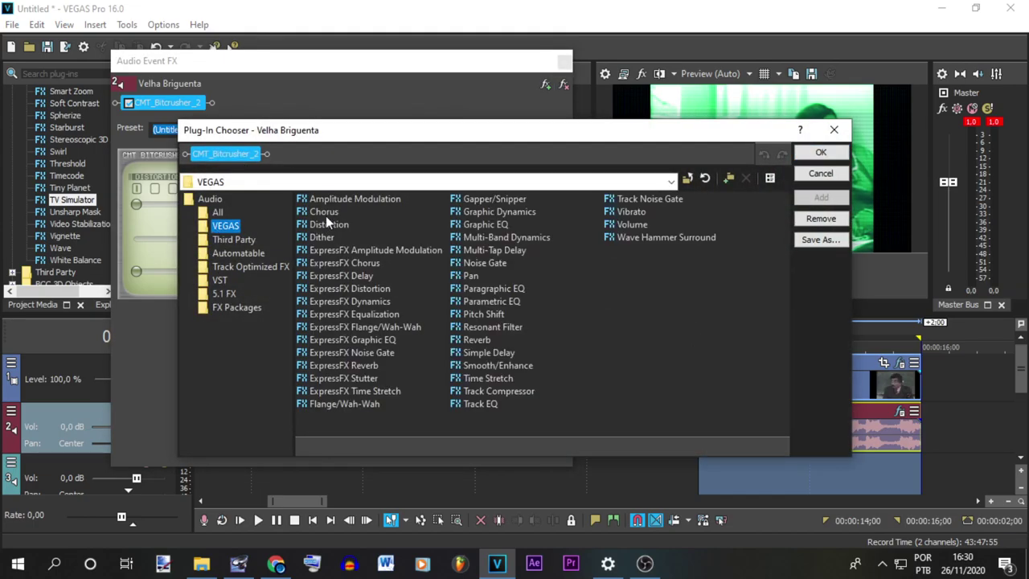
double_click(365, 250)
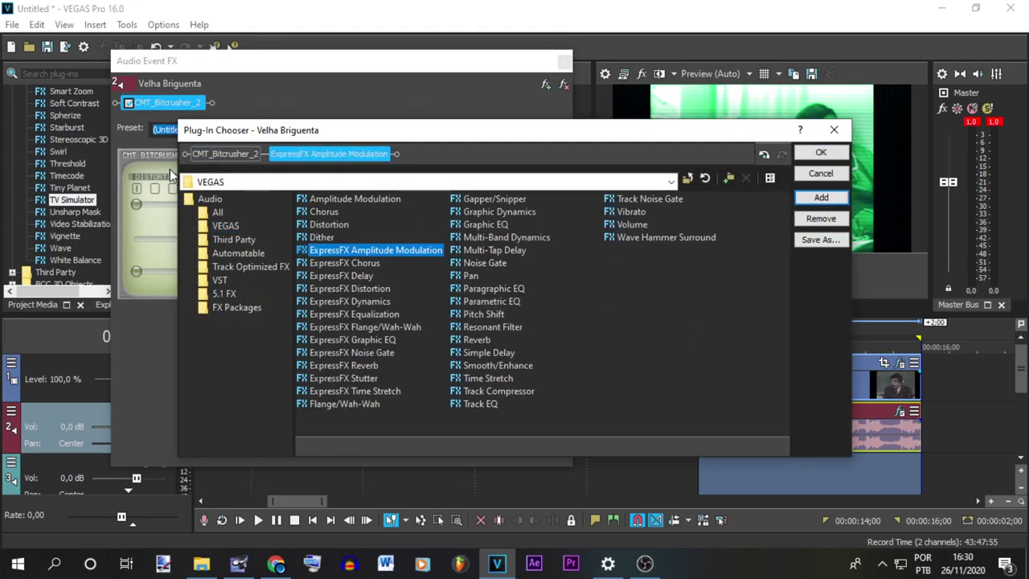
left_click(215, 154)
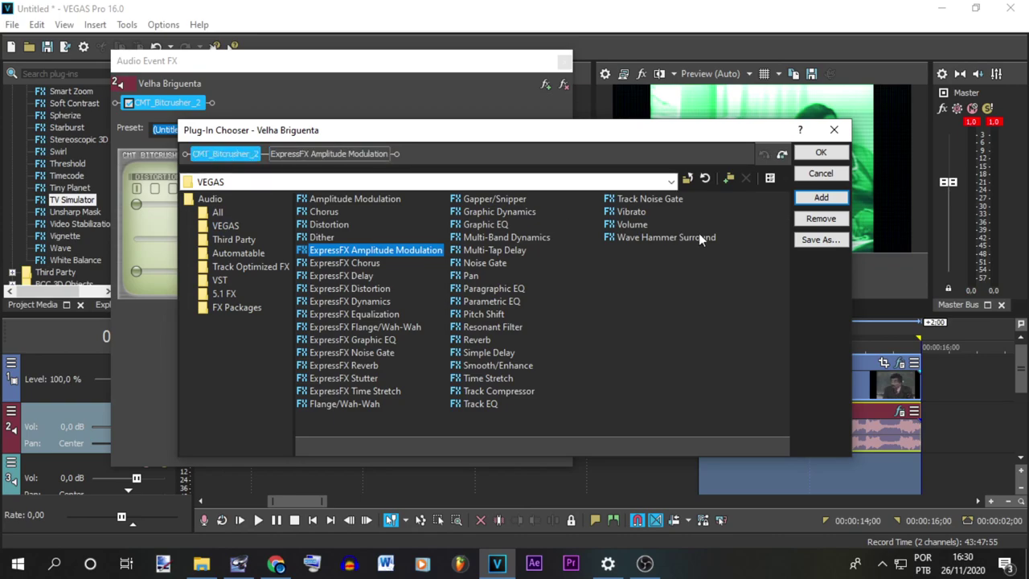
left_click(820, 219)
left_click(819, 156)
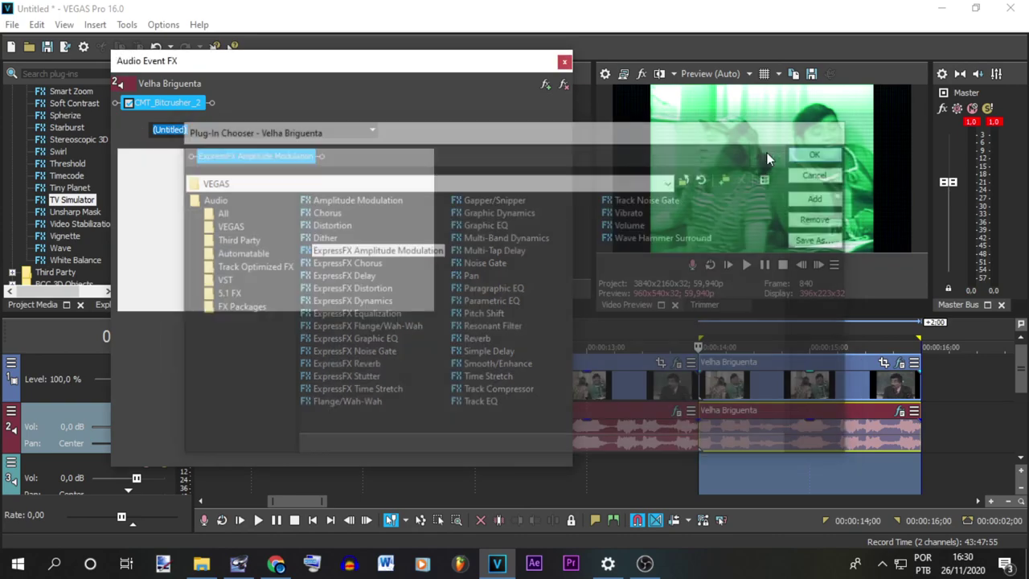
Step: Load the [Sys] 440 Hz noise preset, audition a depth of 82,9 % and set the depth to 100 %
left_click(366, 131)
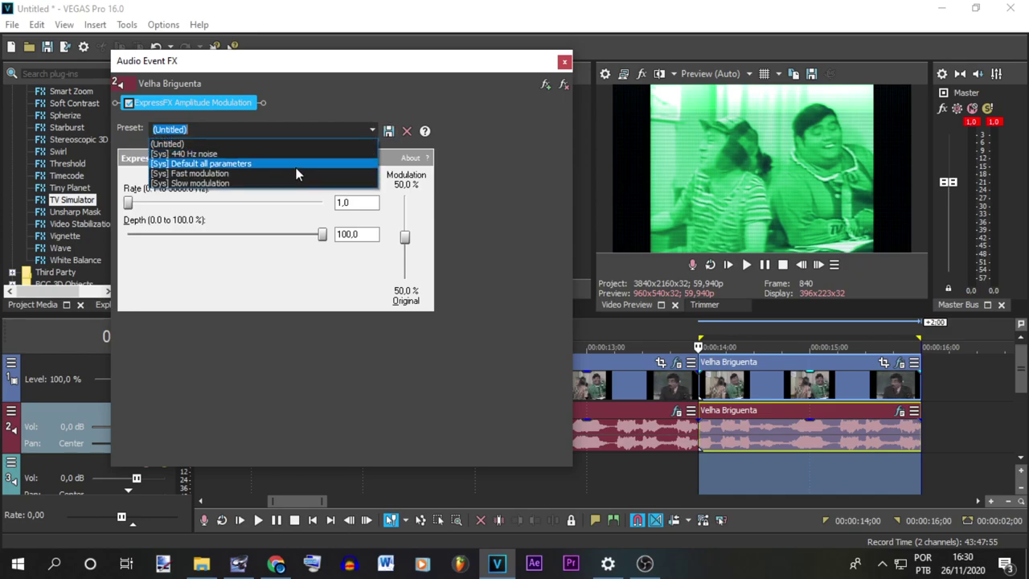
left_click(299, 153)
left_click_drag(323, 234, 287, 237)
left_click(743, 265)
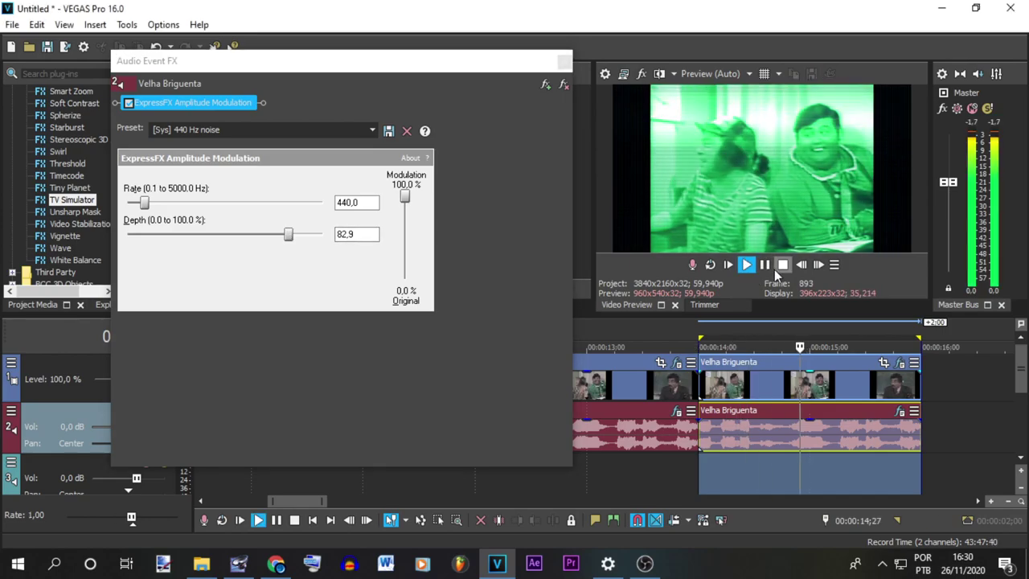
left_click(289, 236)
left_click_drag(289, 237, 340, 248)
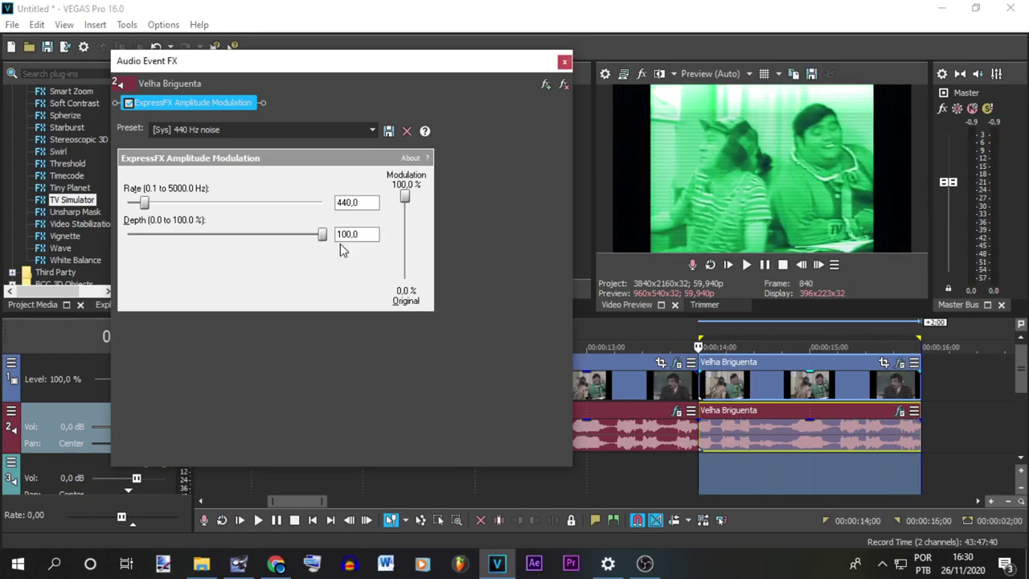
Step: Set the amplitude modulation rate to about 1.472,9 Hz, preview the eighth clip and close the audio effect settings
left_click_drag(144, 205, 190, 219)
left_click(747, 265)
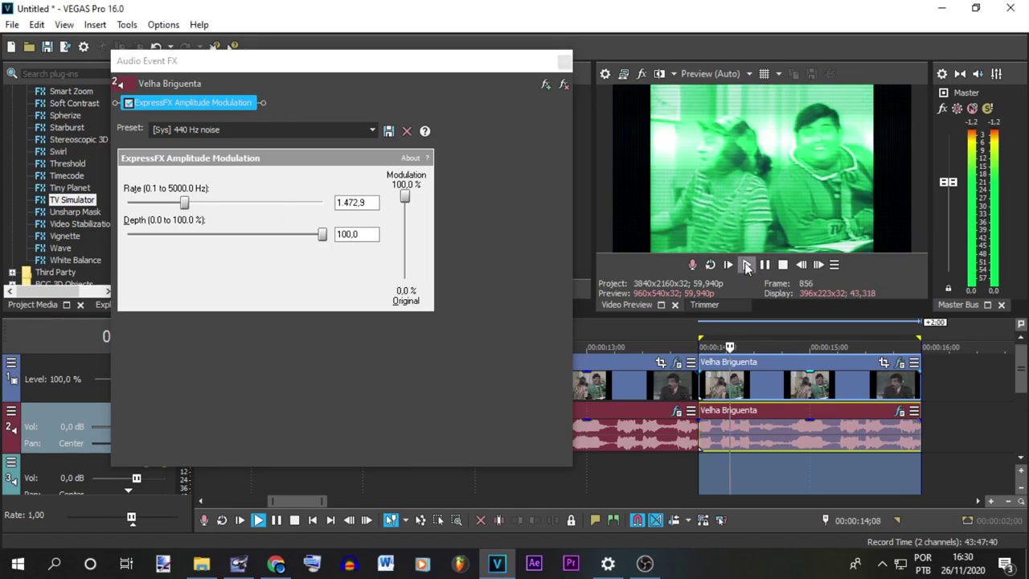
left_click(747, 265)
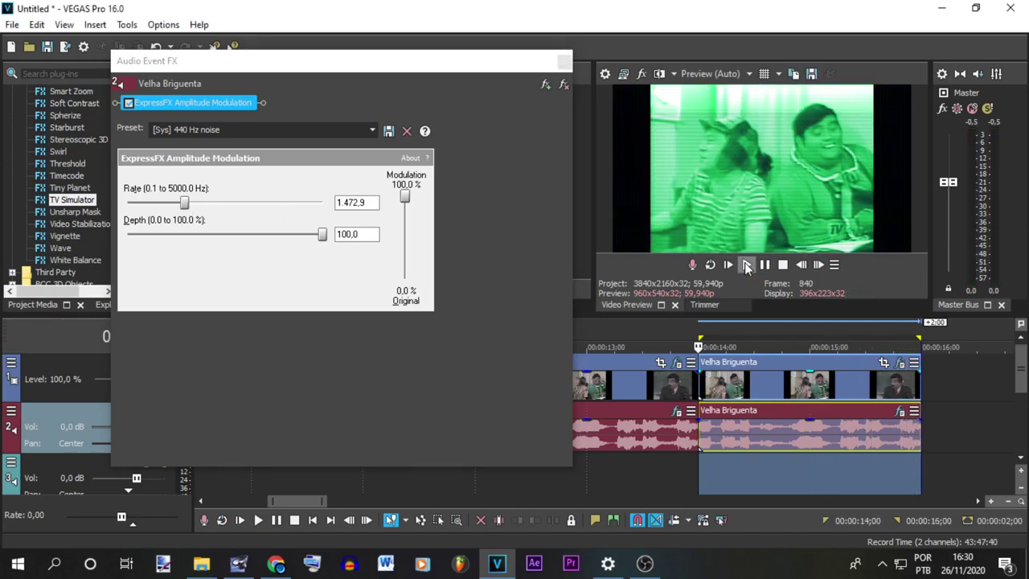
left_click(563, 61)
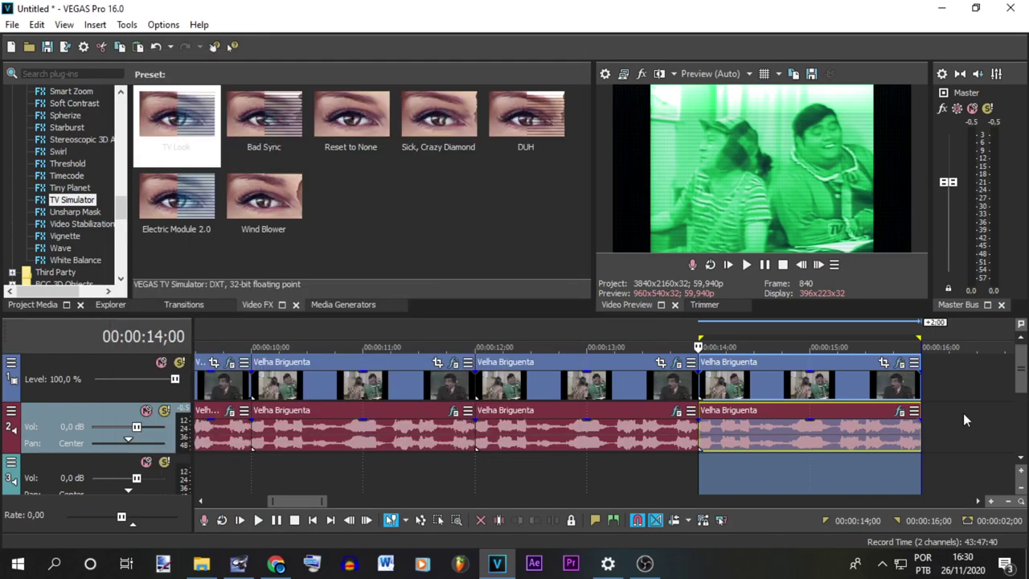
Step: Play the whole timeline from the start to review all eight clip versions
left_click(988, 447)
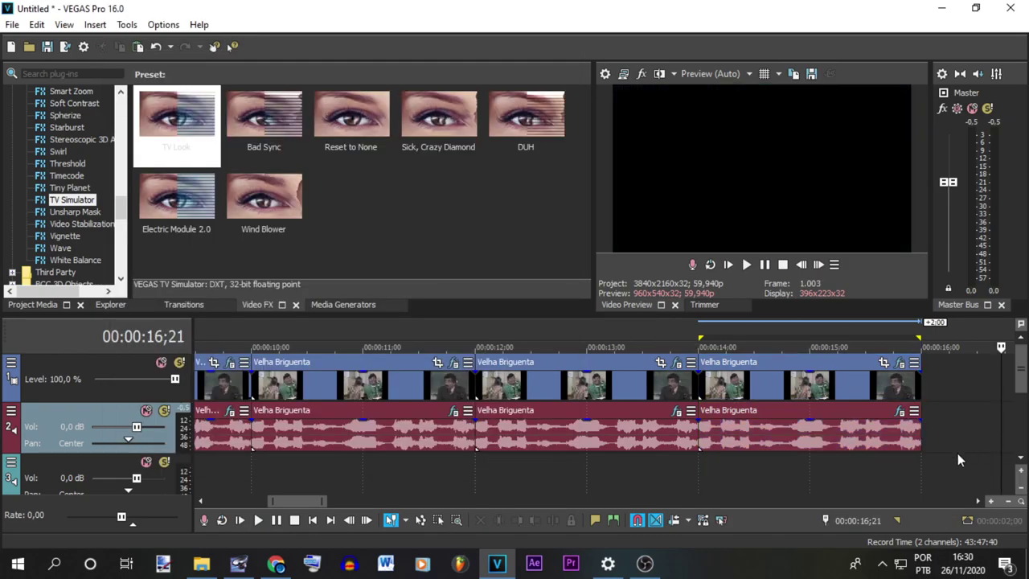
scroll(674, 406, "down", 10)
left_click(728, 265)
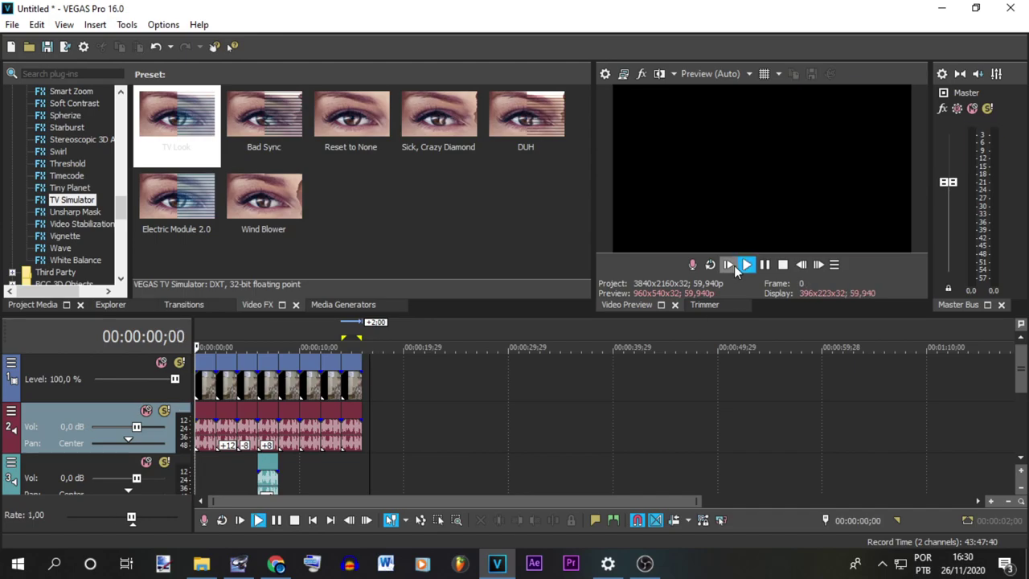
scroll(628, 418, "up", 2)
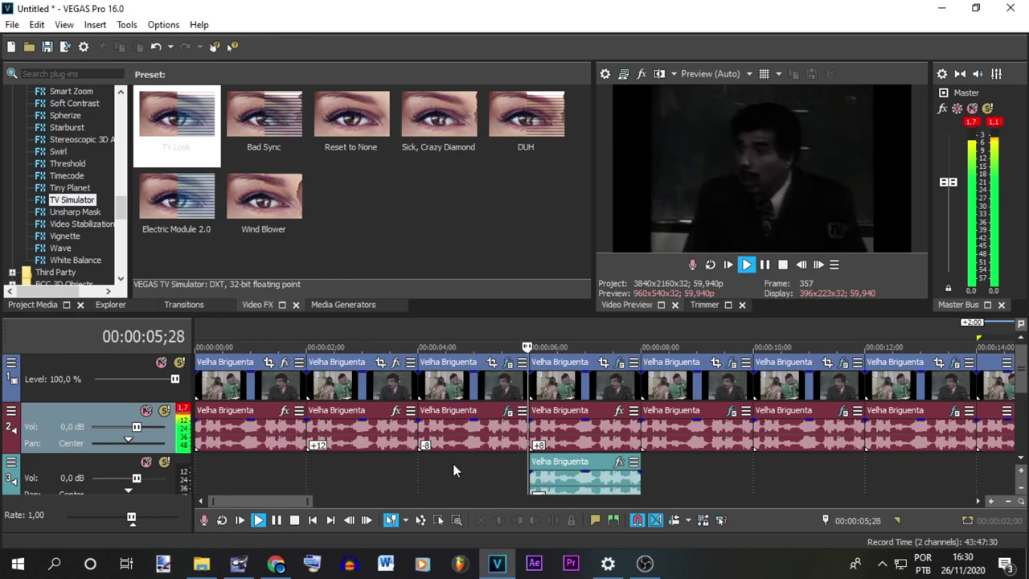
scroll(453, 470, "down", 2)
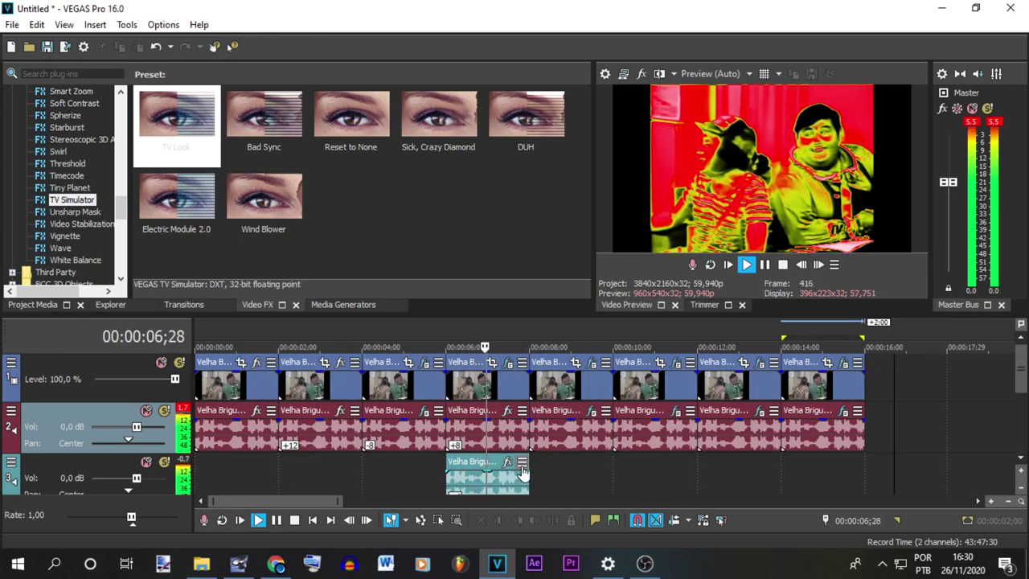
left_click(581, 468)
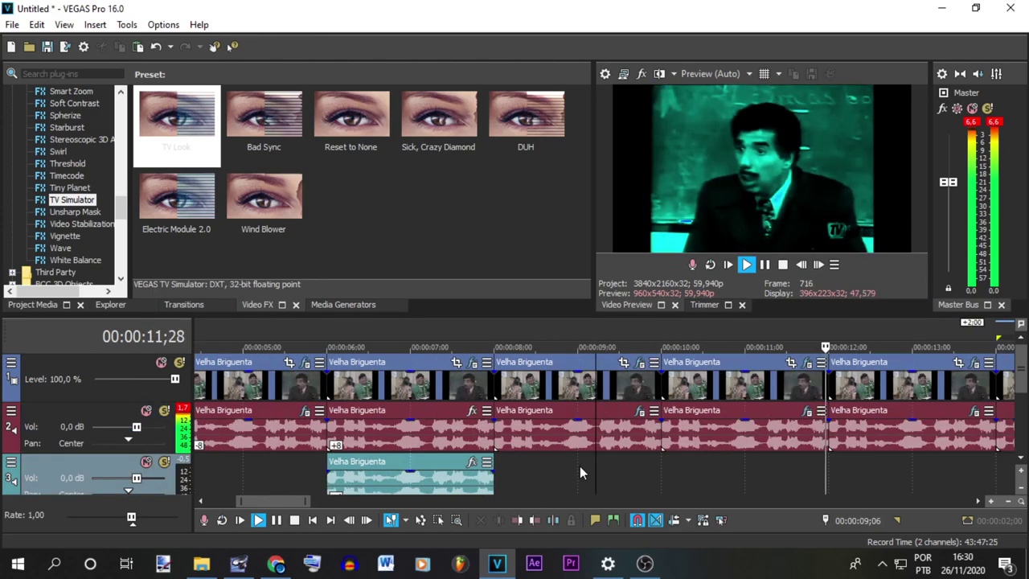
scroll(580, 466, "down", 2)
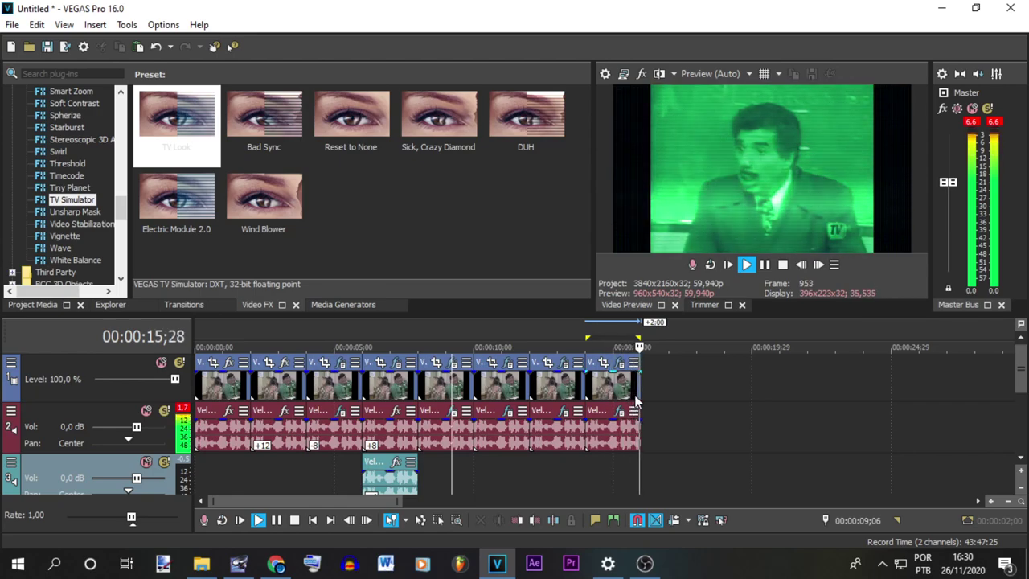
Step: Add ExpressFX Distortion after the amplitude modulation on the eighth clip's audio
double_click(626, 448)
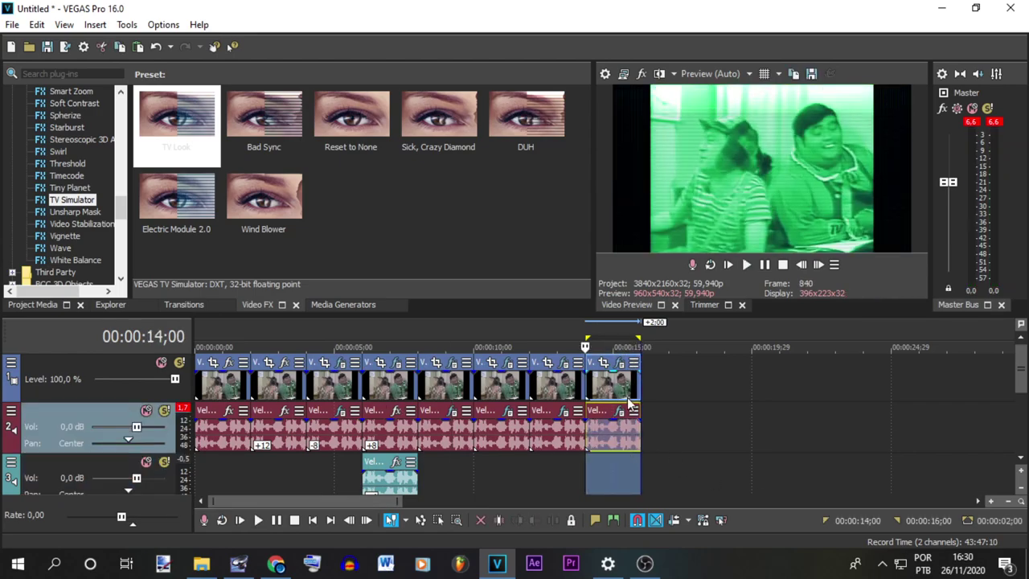
left_click(620, 411)
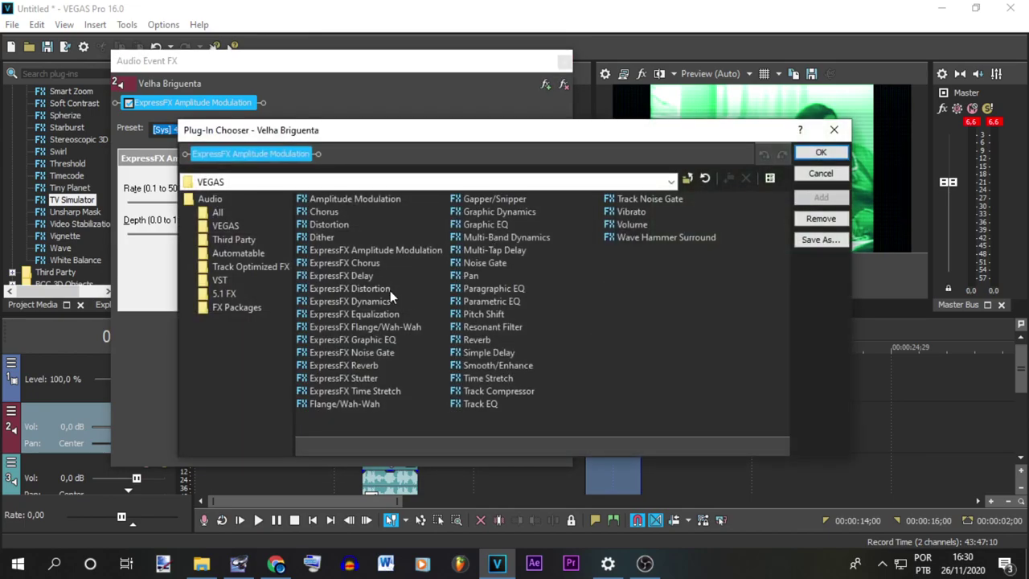
double_click(349, 288)
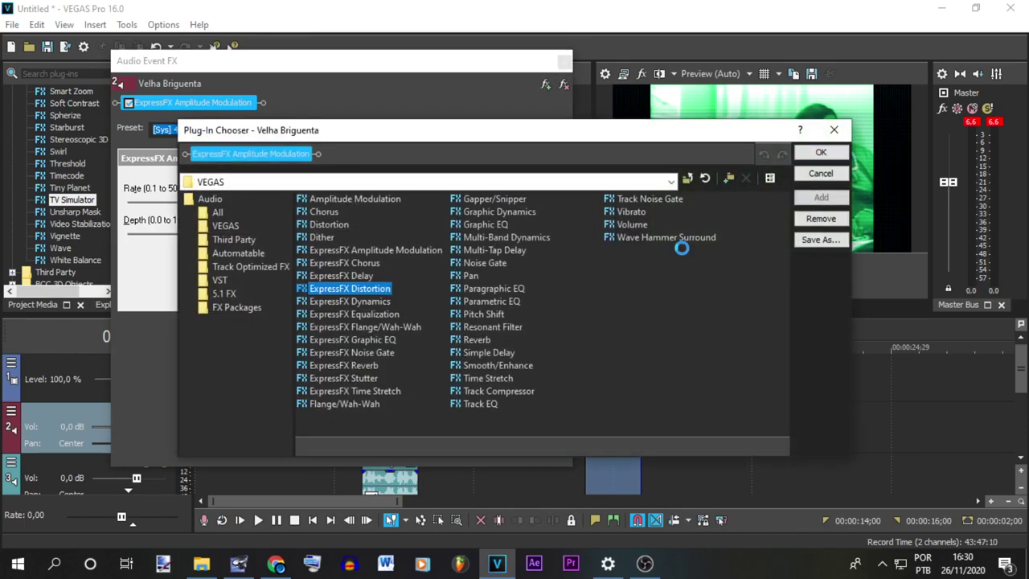
key("Return")
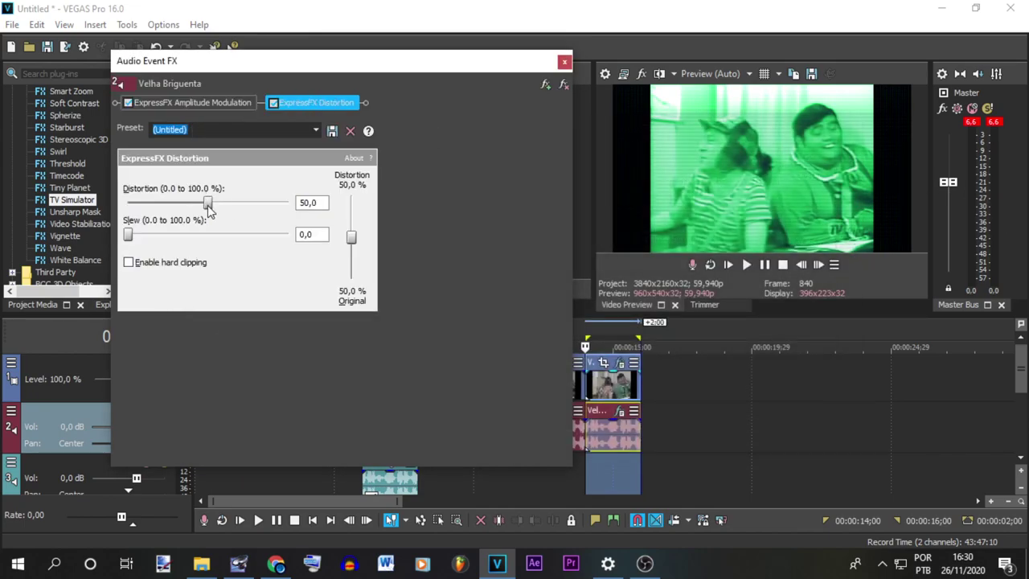
Step: Set the distortion amount to about 46,9 % after auditioning 22,5 %, preview the clip and close the audio effect settings
left_click_drag(185, 206, 166, 210)
left_click(746, 265)
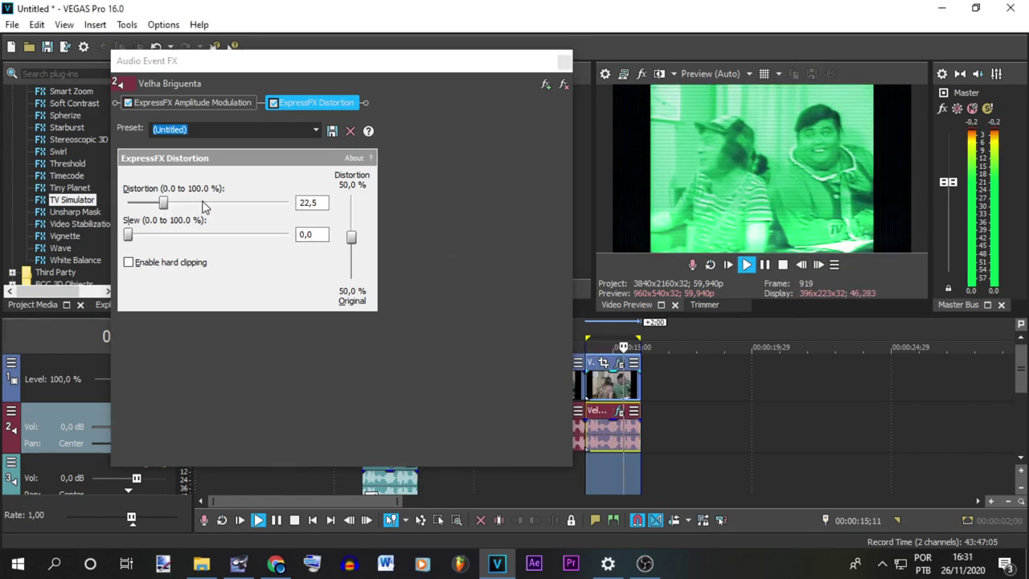
left_click_drag(163, 202, 202, 206)
left_click(740, 270)
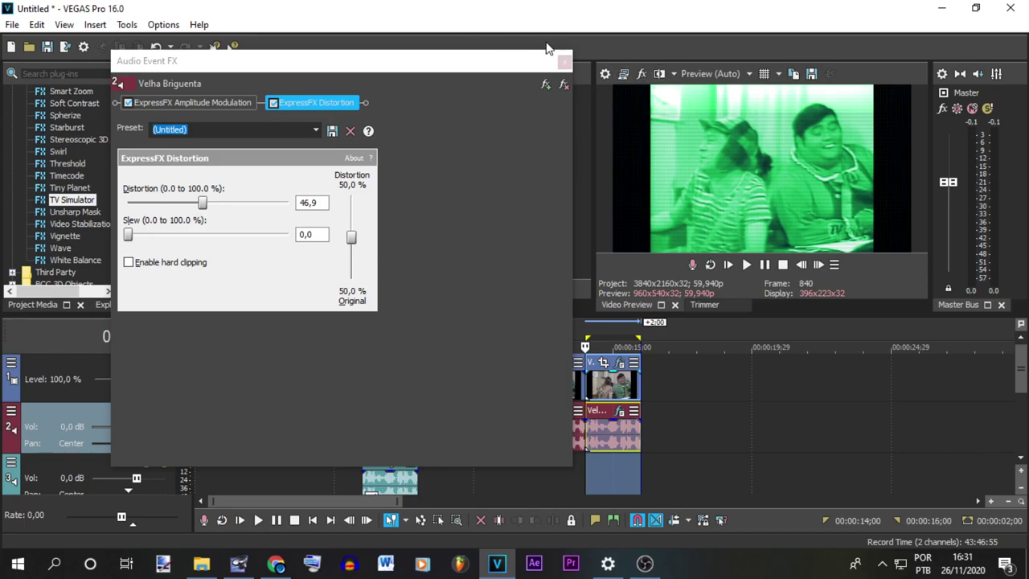
left_click(565, 61)
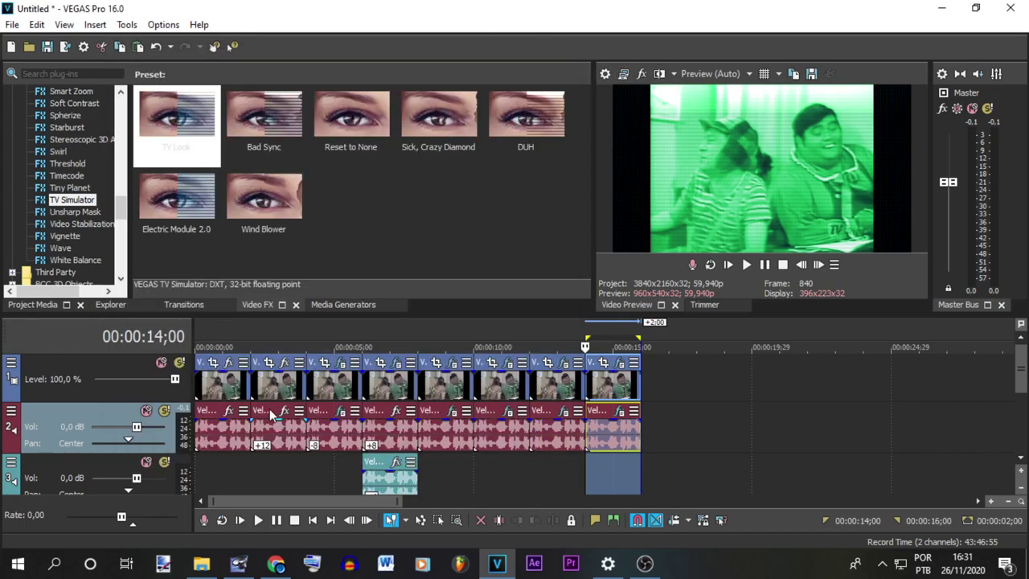
left_click(219, 384)
key("ctrl+v")
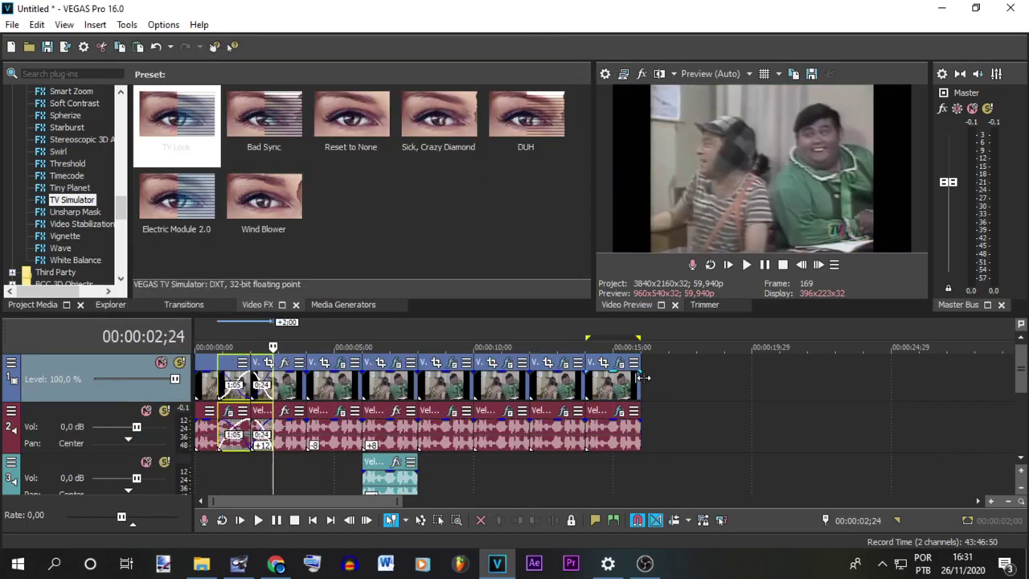
left_click_drag(241, 402, 187, 386)
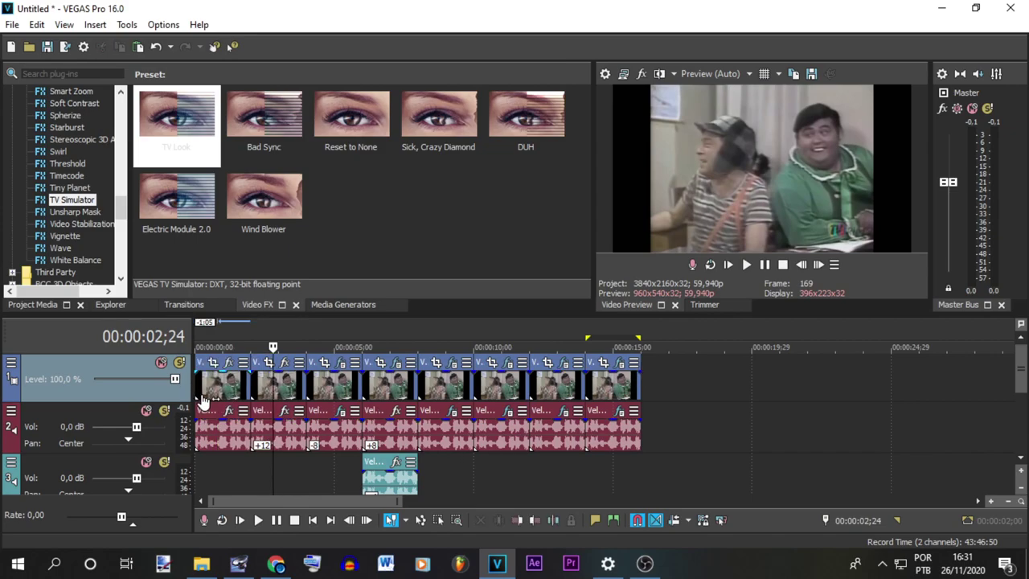
Step: Paste a copy of the first clip at 00:00:16;00 as a ninth version and set the time selection to span it
key("Home")
key("space")
left_click(647, 390)
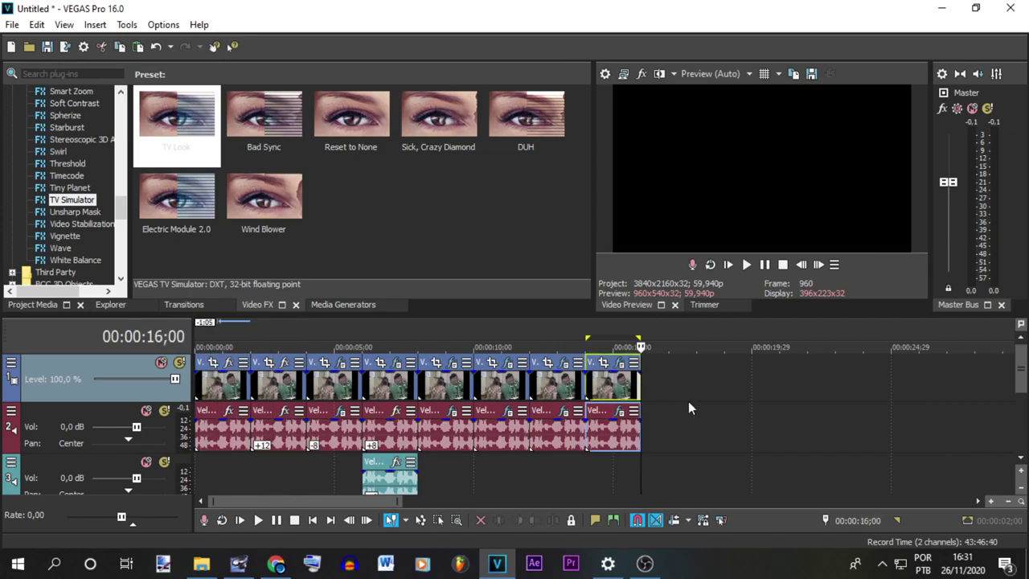
key("ctrl+v")
left_click(652, 391)
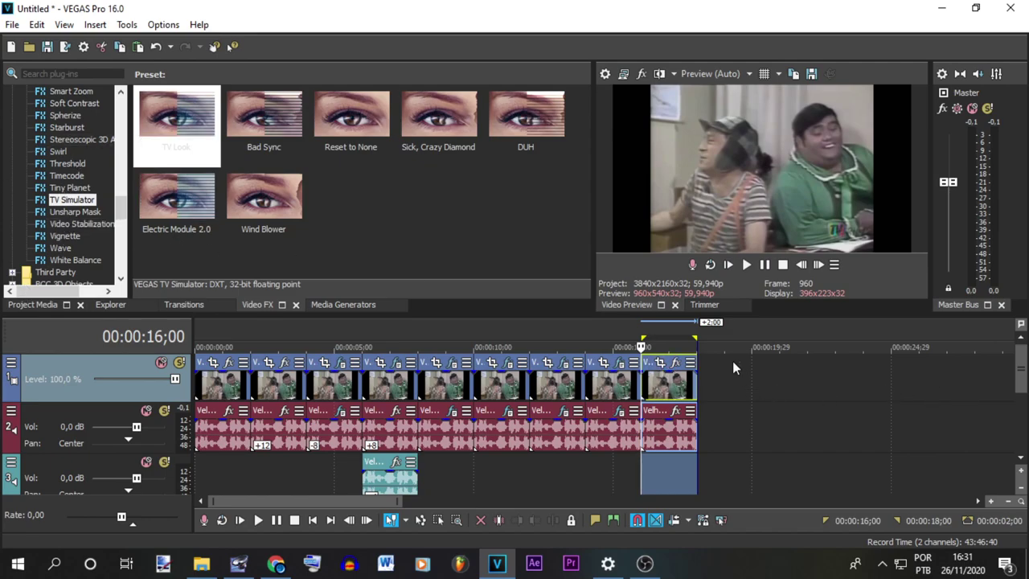
Step: Apply the Wind Blower filter package to the ninth clip's video after discarding DUH, and close the video effect settings
left_click(675, 363)
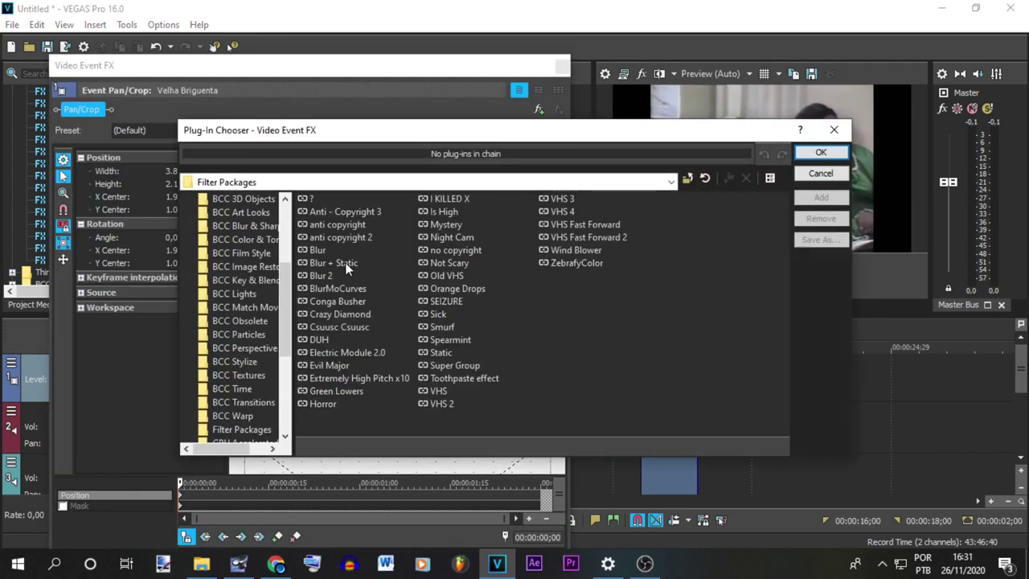
double_click(318, 341)
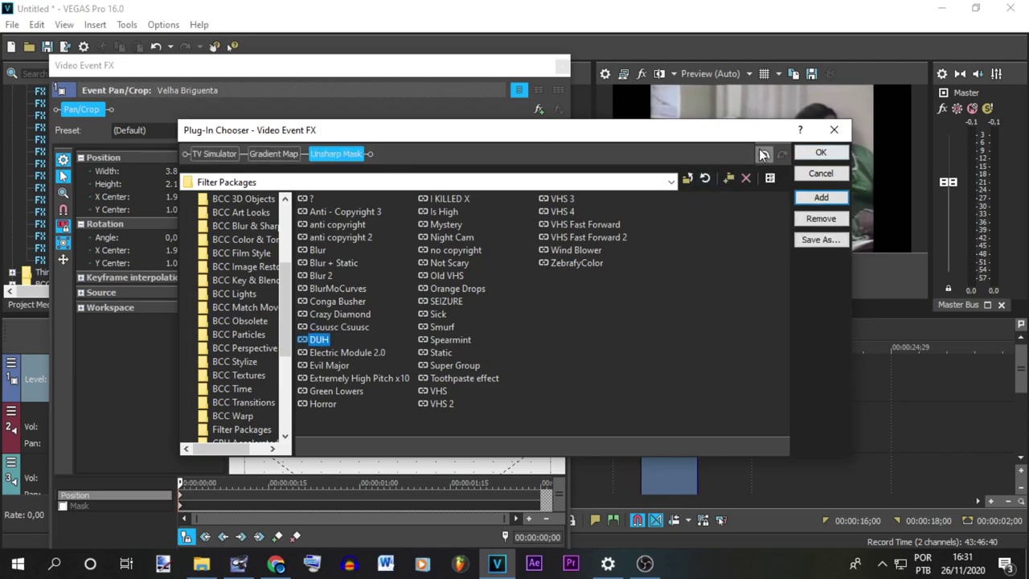
left_click(819, 220)
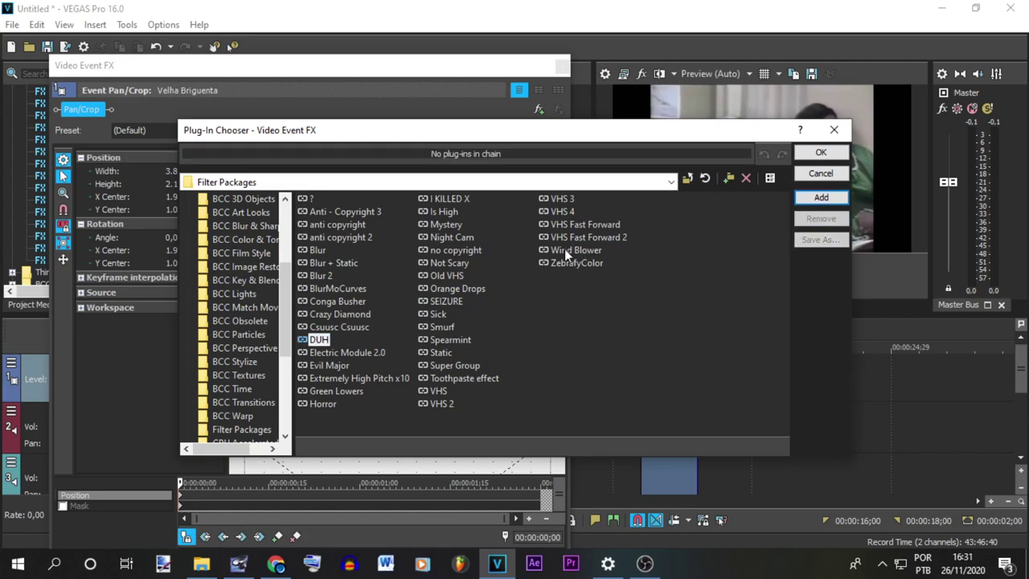
left_click(573, 250)
left_click(820, 197)
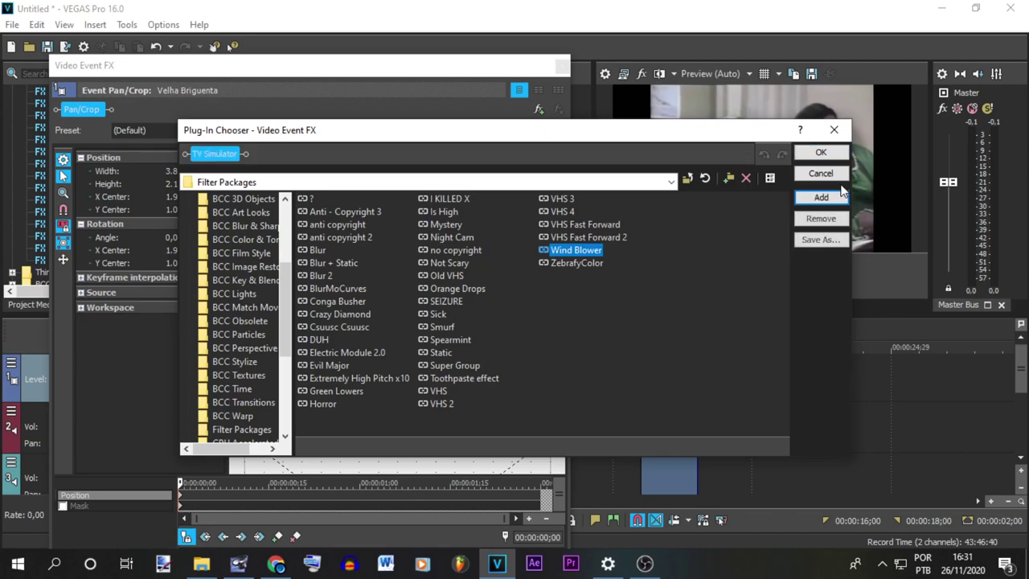
left_click(806, 154)
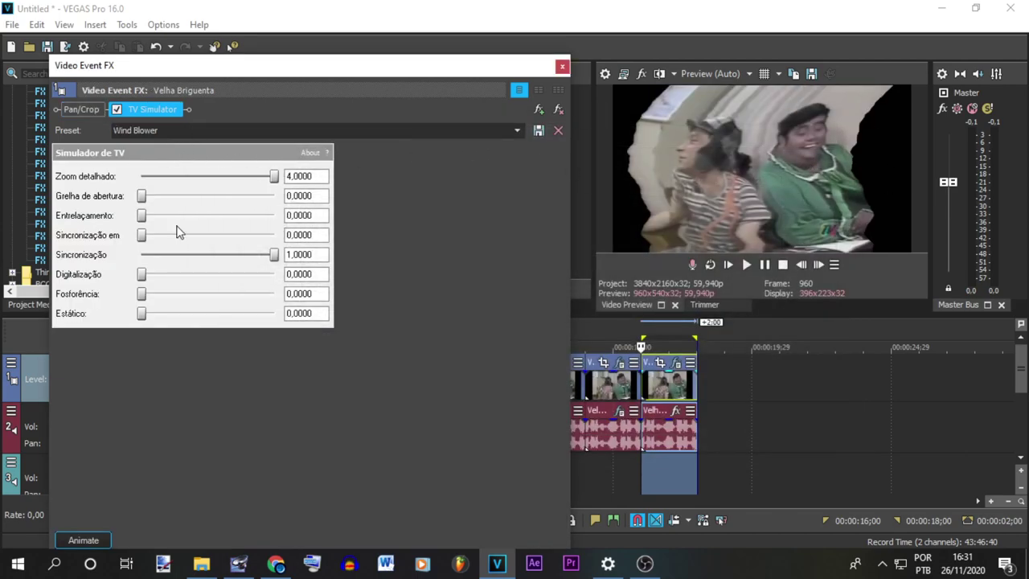
left_click(82, 110)
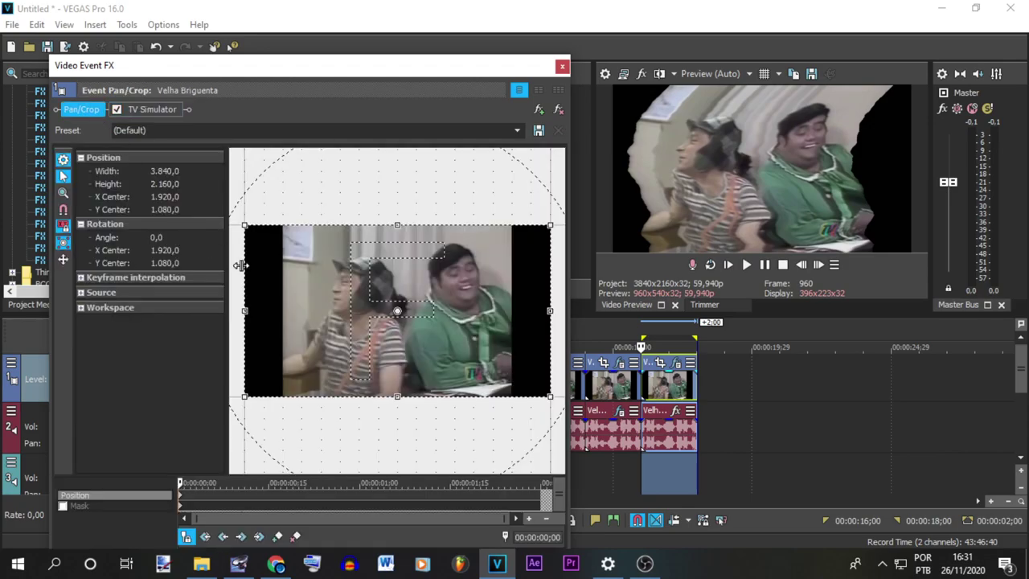
left_click(562, 67)
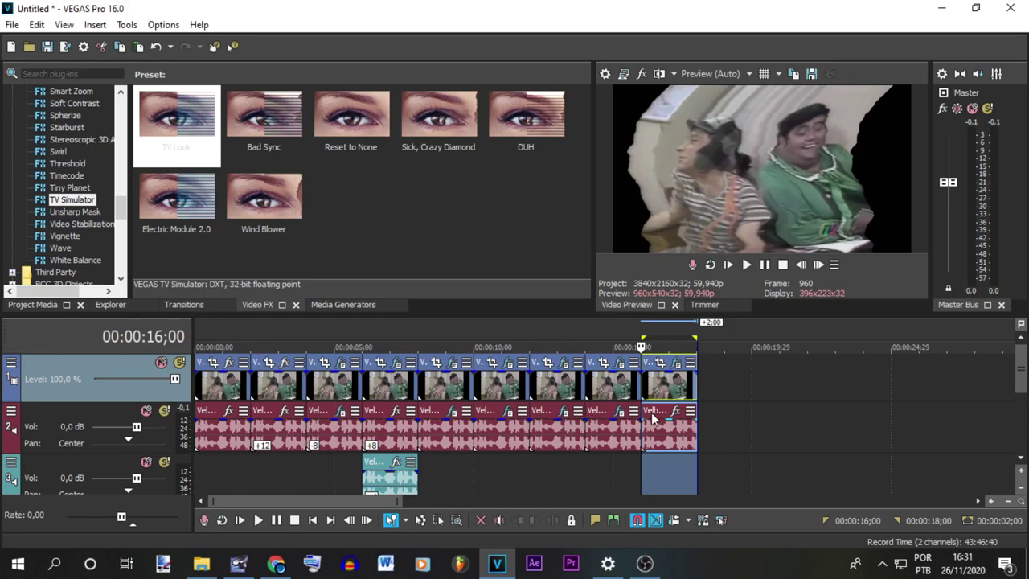
Step: Try the Extremely High Pitch x10 package on the ninth clip's audio, preview the clip, remove the effects and close the settings
left_click(676, 409)
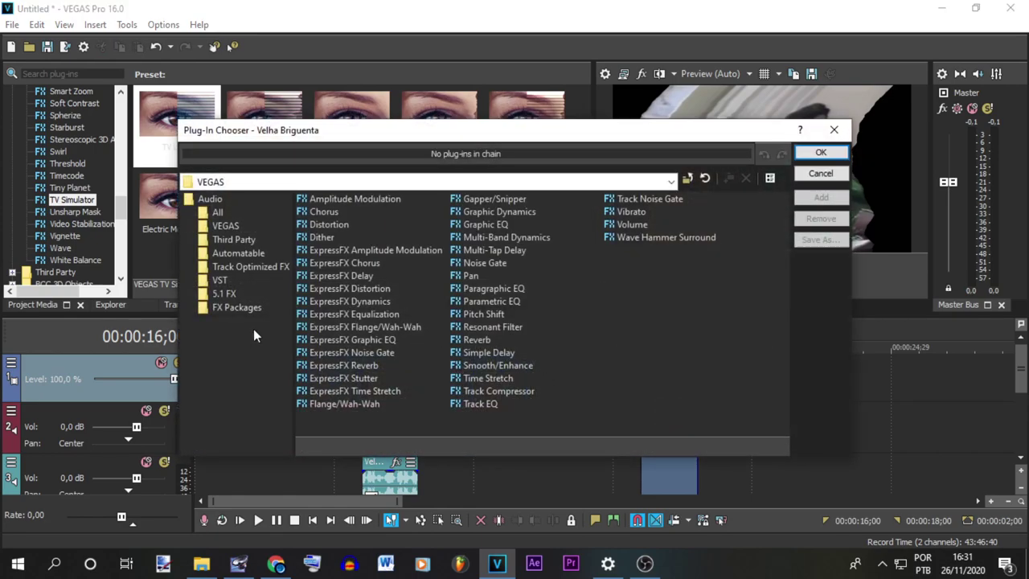
left_click(239, 308)
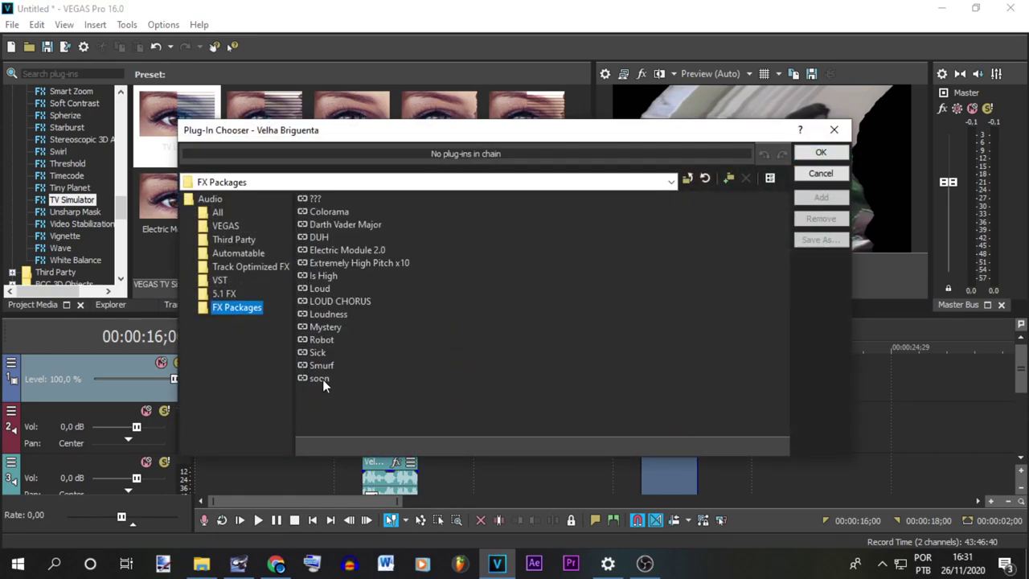
double_click(336, 264)
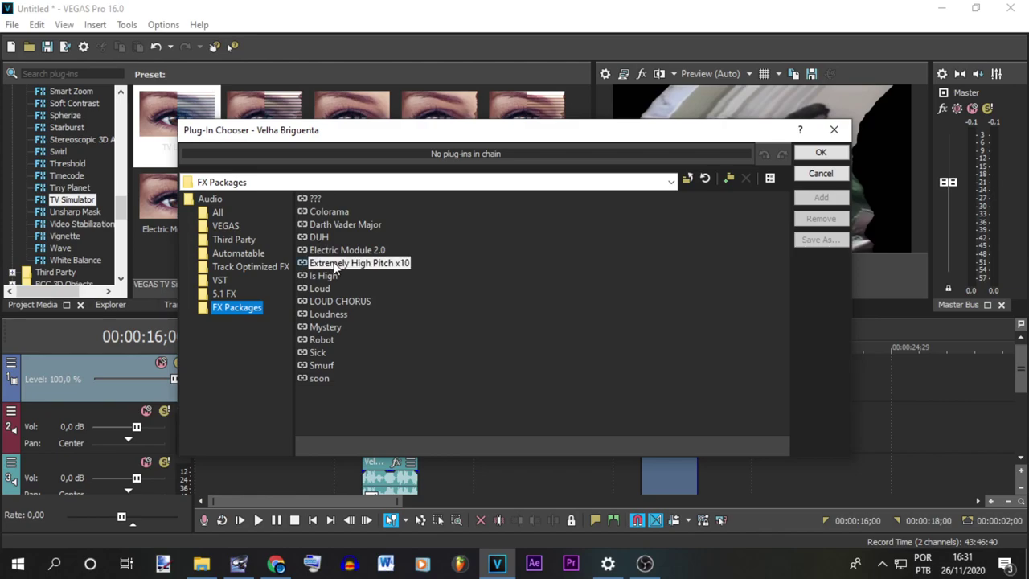
left_click(821, 155)
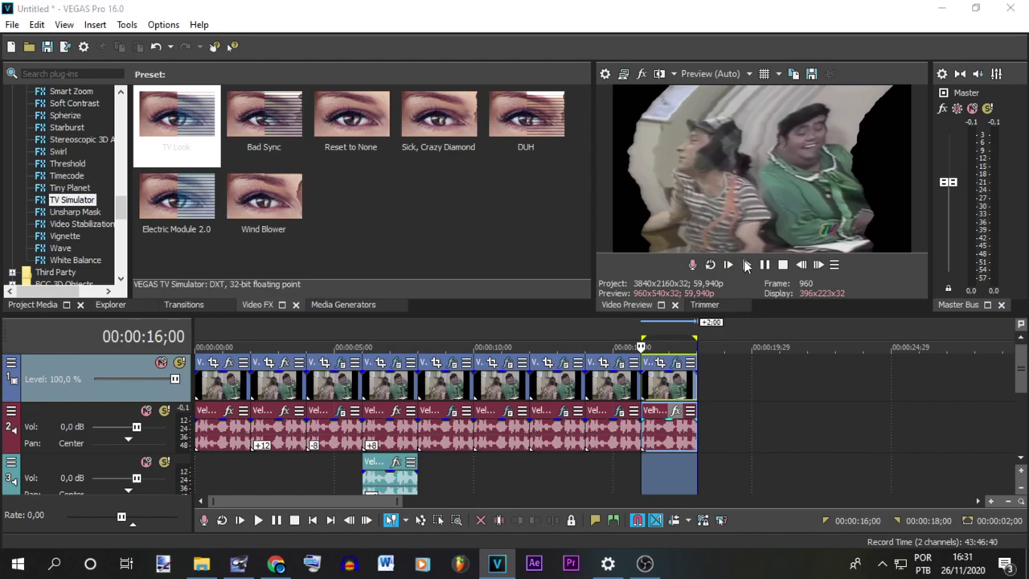
left_click(747, 265)
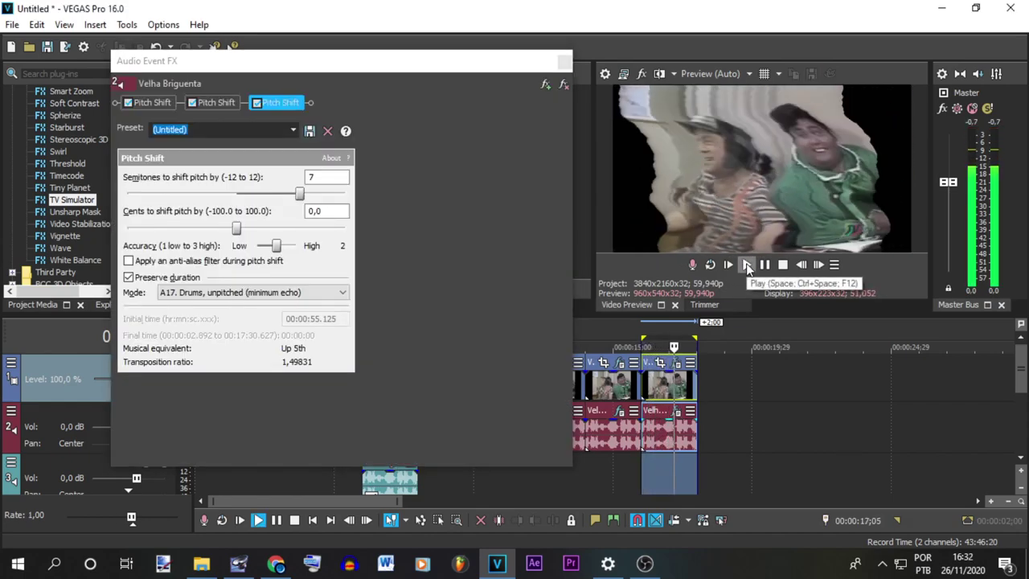
left_click(565, 87)
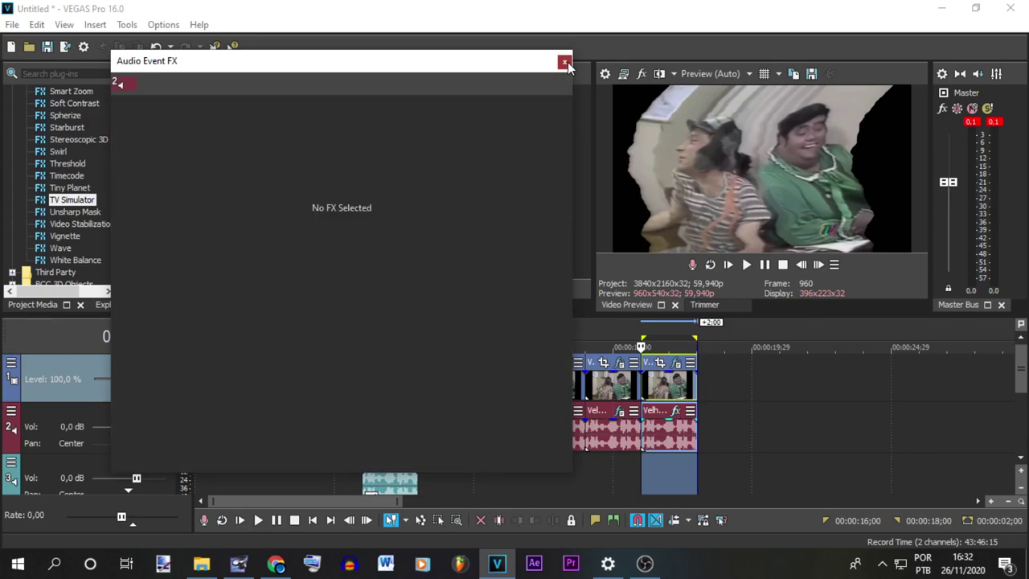
left_click(564, 62)
Step: Replace the ninth clip's Wind Blower video effect with the Sick filter package after discarding Green Lowers
left_click_drag(268, 197, 674, 370)
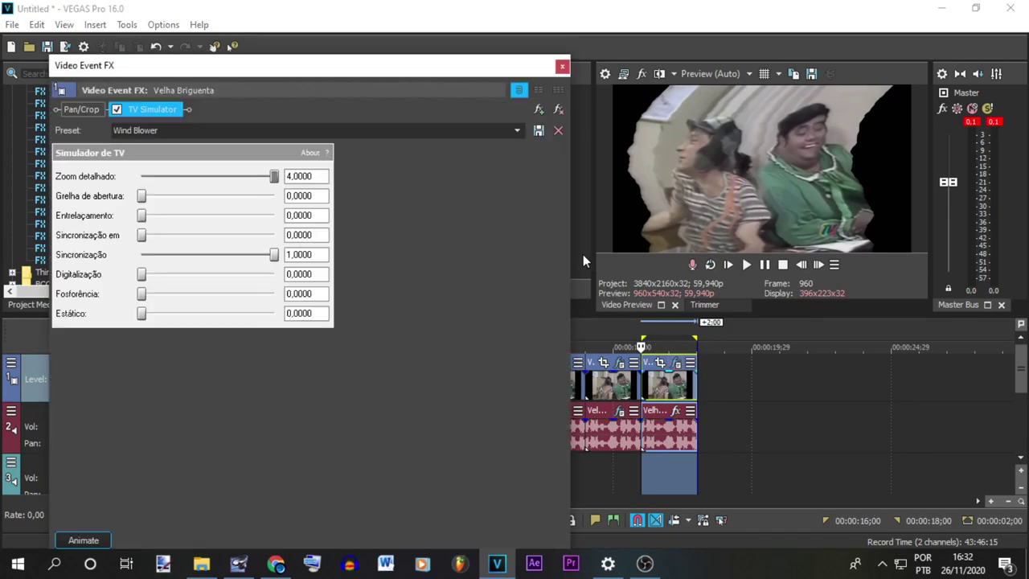
left_click(557, 109)
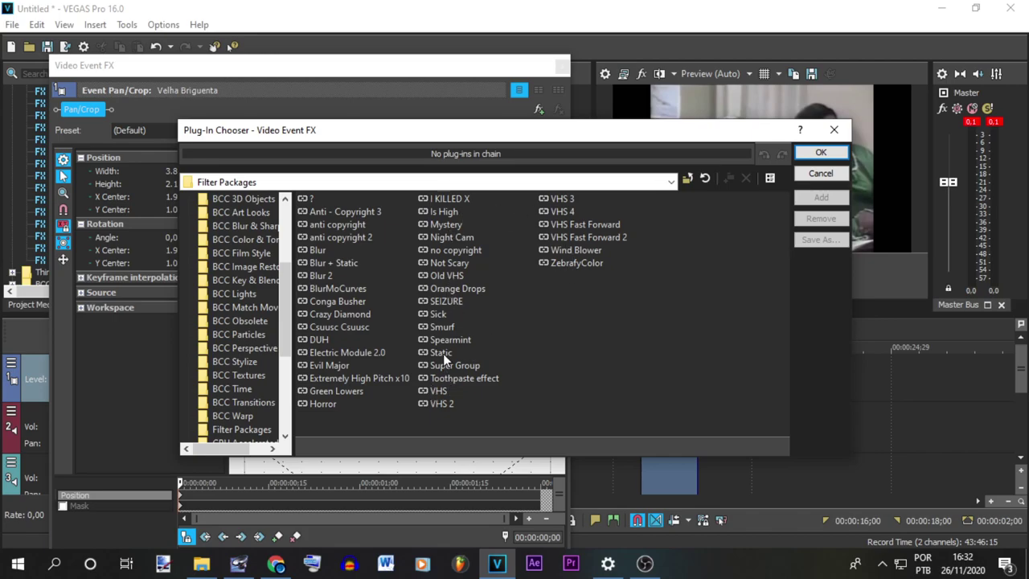
double_click(333, 391)
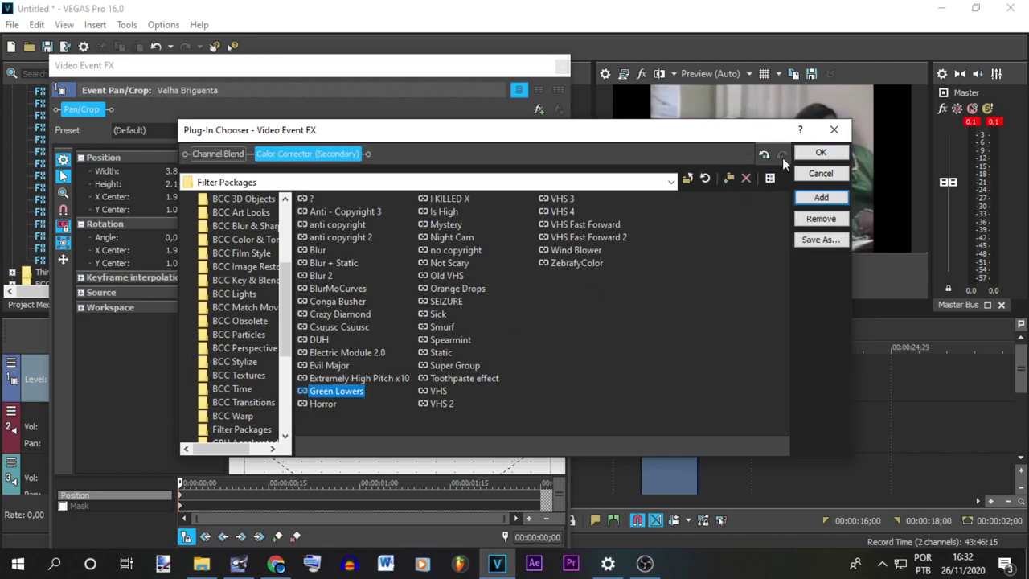
left_click(821, 218)
left_click(821, 218)
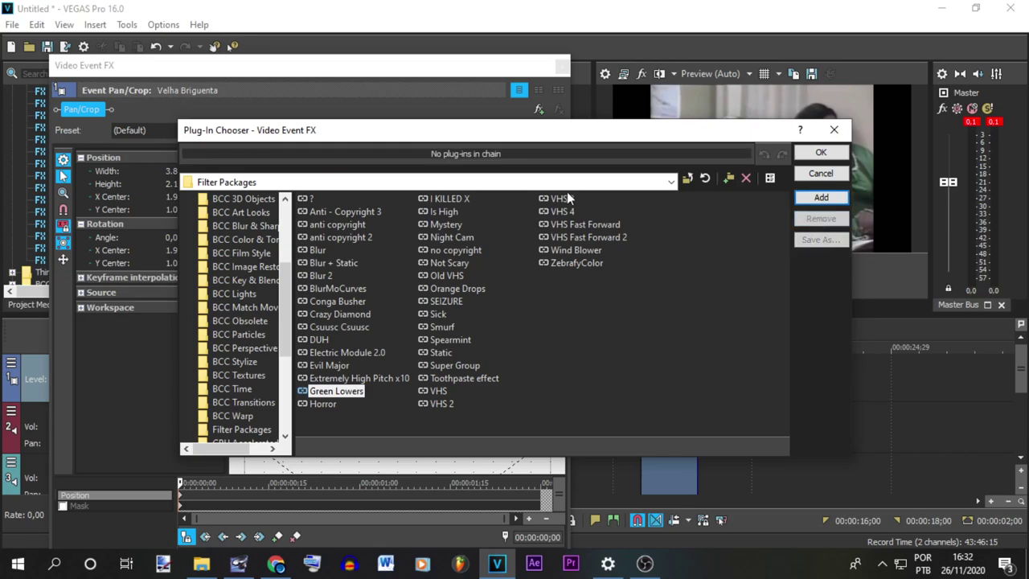
double_click(438, 313)
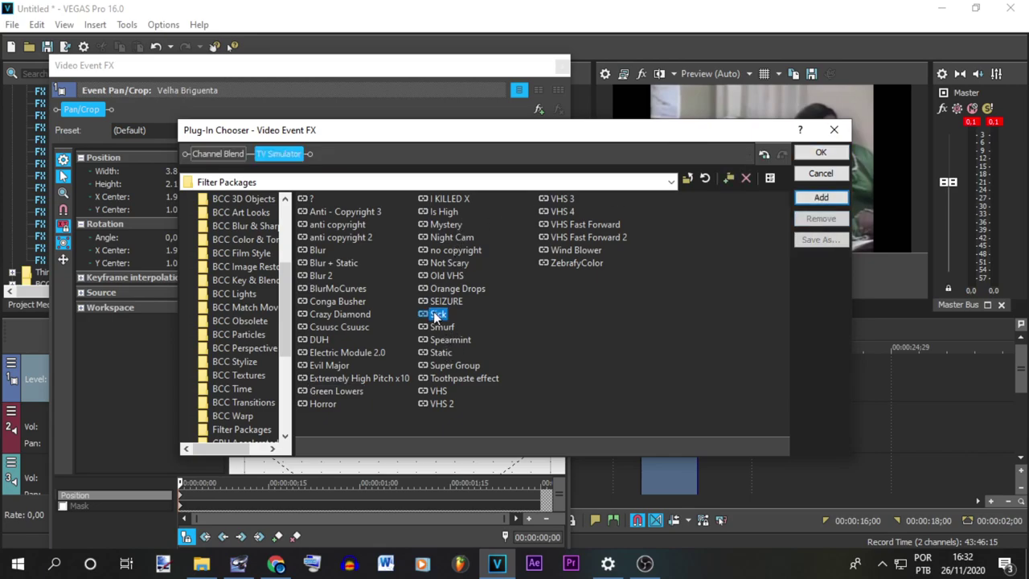
left_click(821, 153)
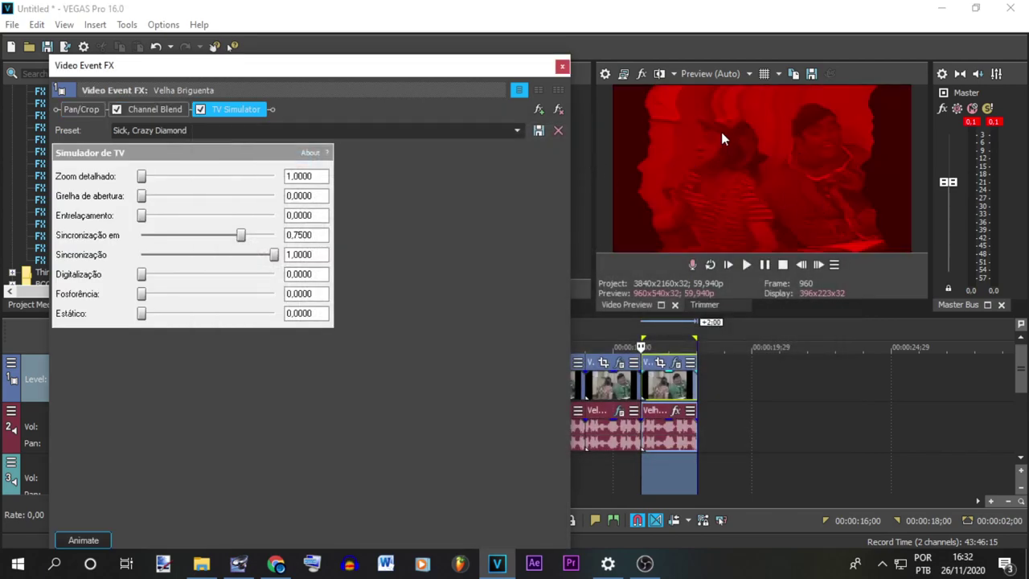
Step: Add the Sick FX package to the ninth clip's audio, check its Pitch Shift and ExpressFX Distortion settings and close them
left_click(673, 411)
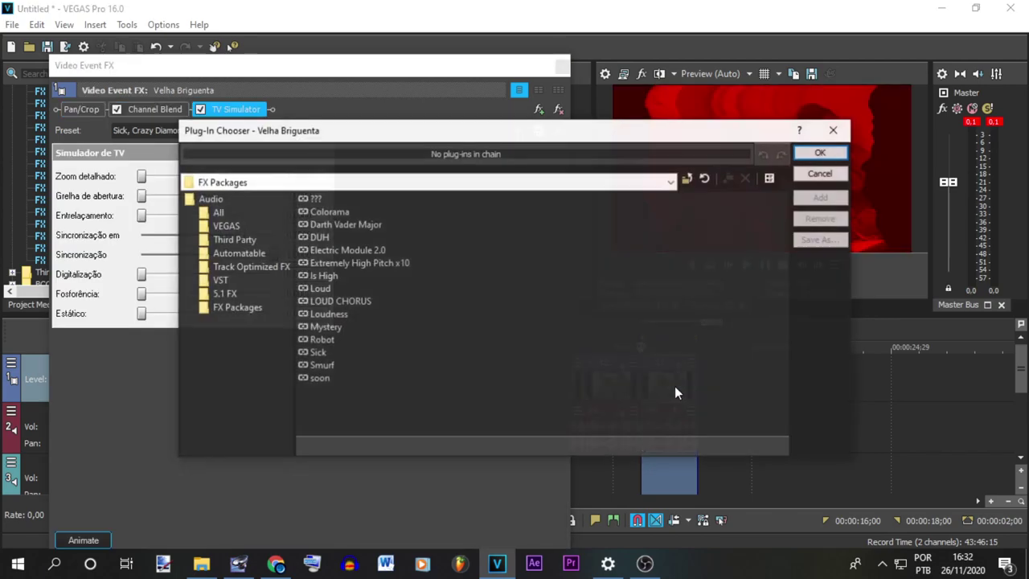
double_click(320, 354)
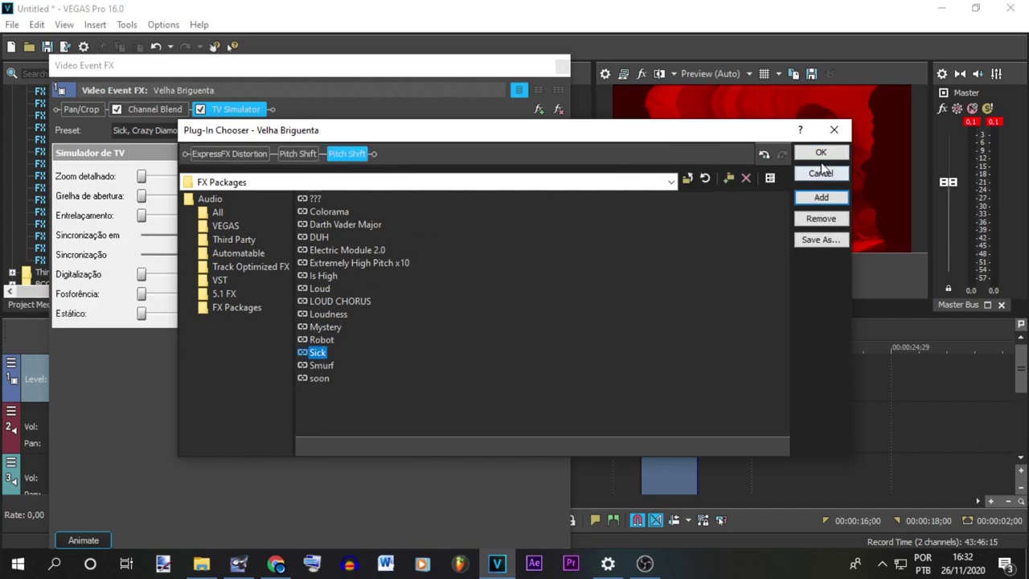
left_click(821, 153)
left_click_drag(289, 60, 732, 57)
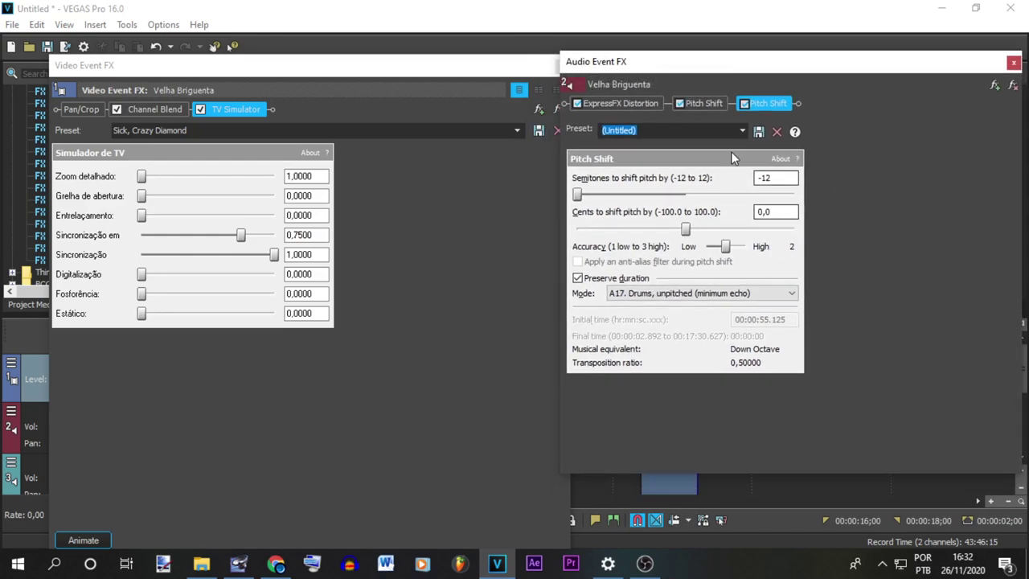
left_click(718, 105)
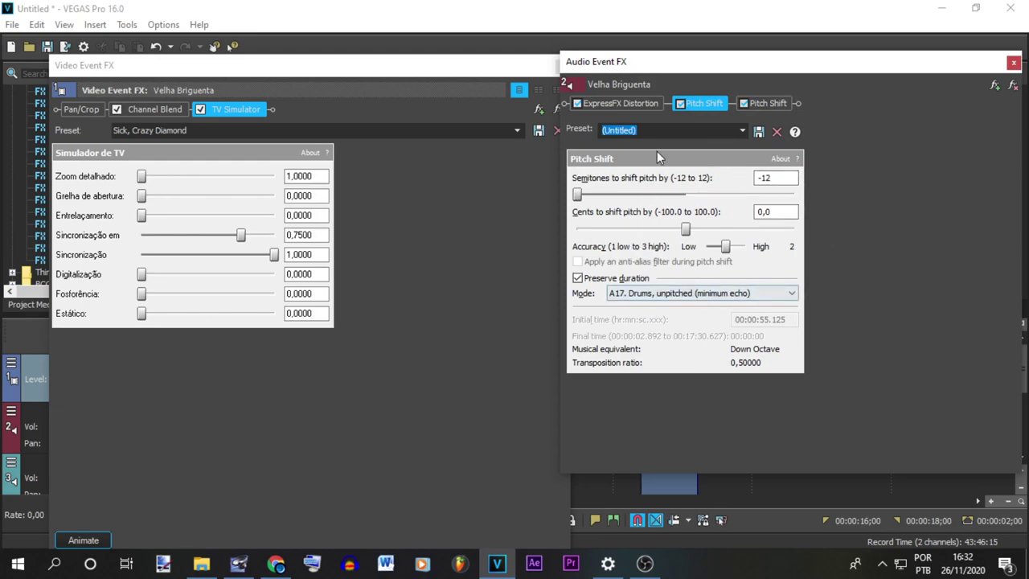
left_click(627, 103)
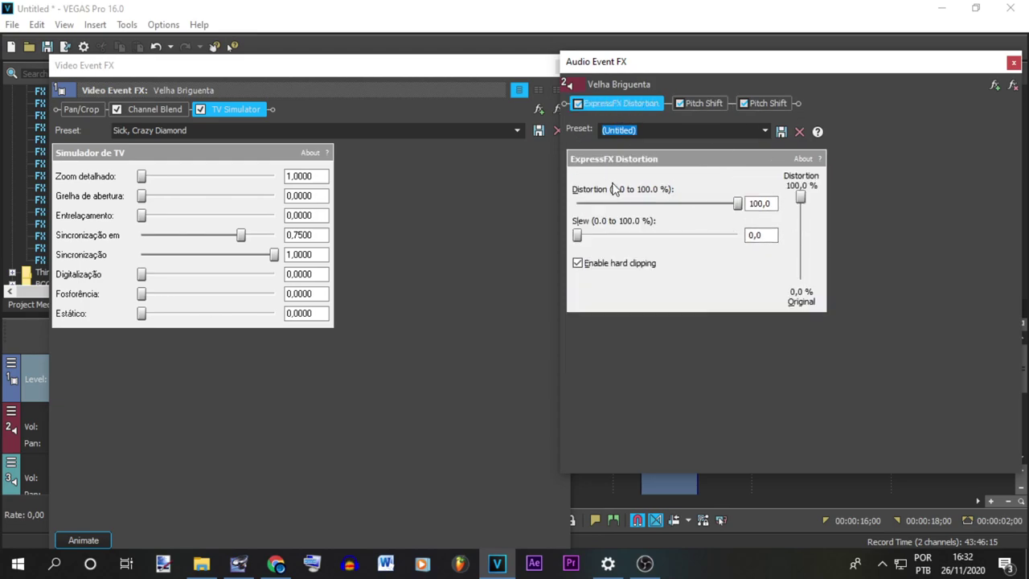
left_click(1014, 62)
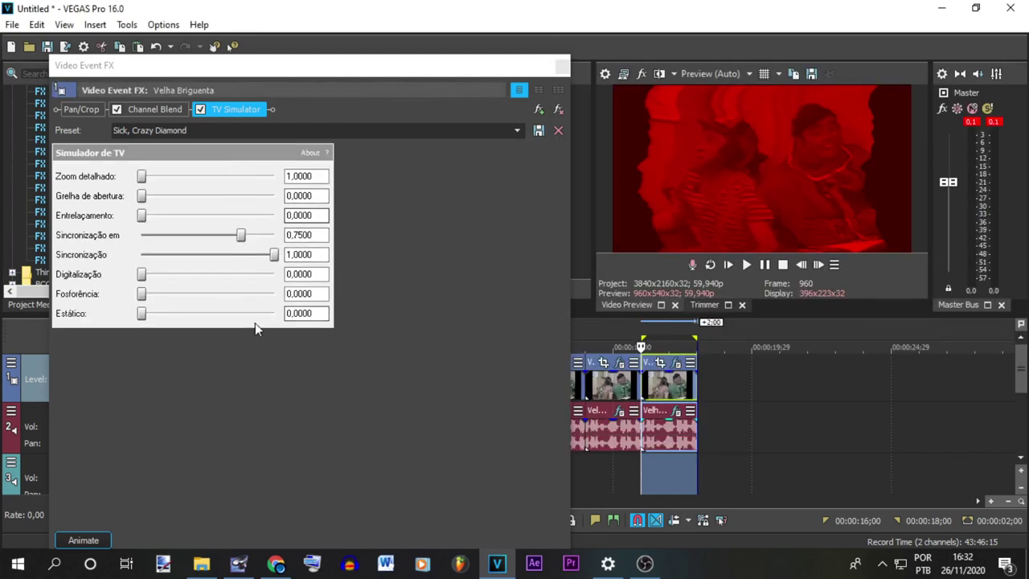
Step: Check the ninth clip's Channel Blend settings, close the video effect settings and preview the clip
left_click(176, 113)
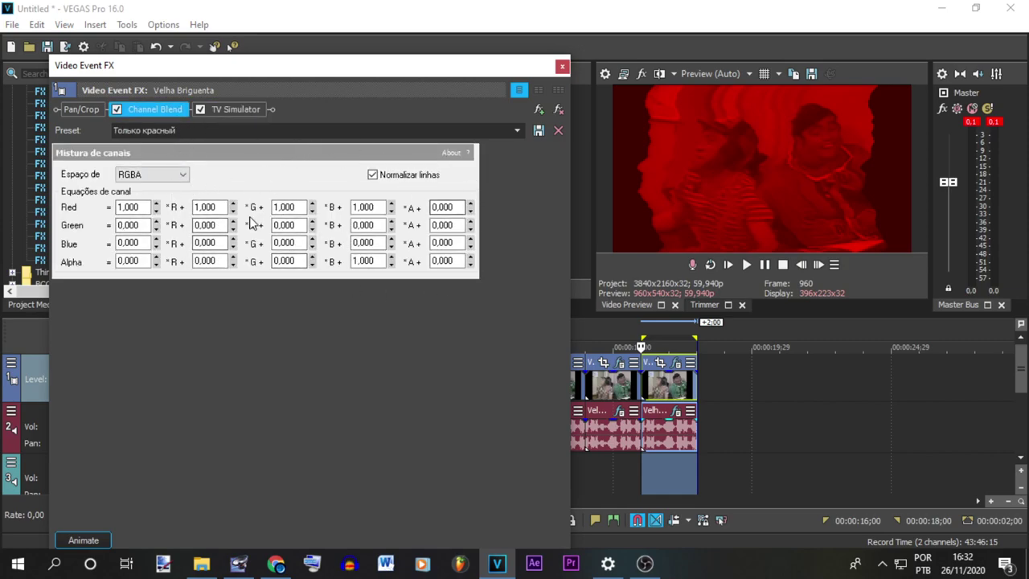
left_click(563, 68)
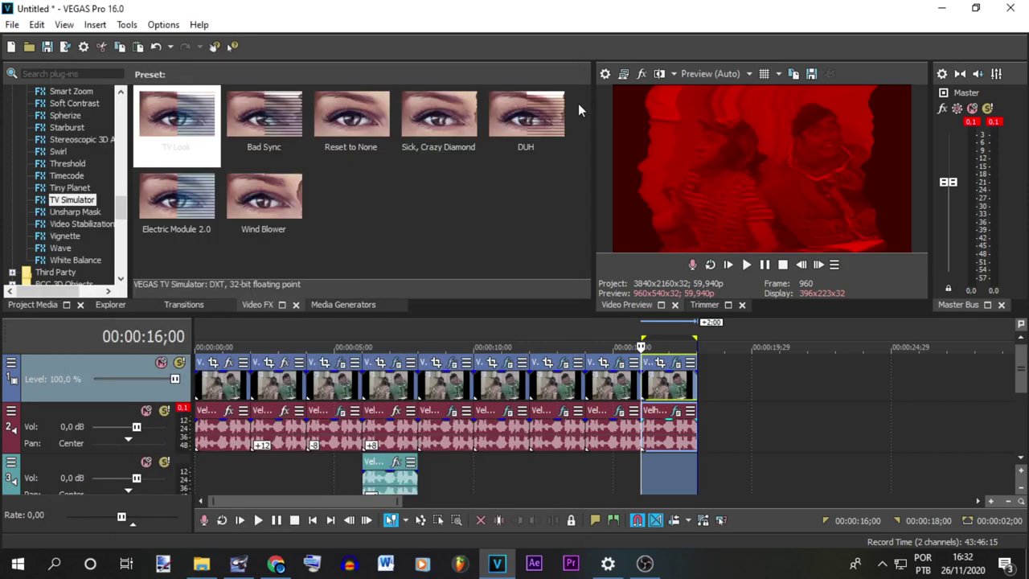
key("space")
scroll(802, 437, "up", 3)
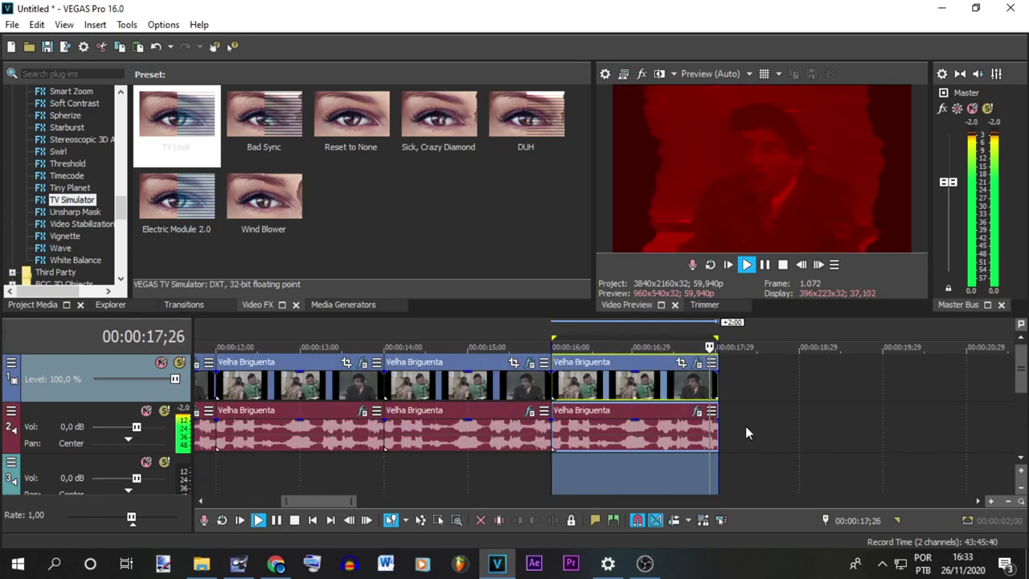
key("space")
Step: Paste another copy of the first clip right after the ninth clip as a tenth version, ending at 00:00:20;00
scroll(716, 430, "down", 3)
left_click(561, 433)
scroll(561, 432, "down", 5)
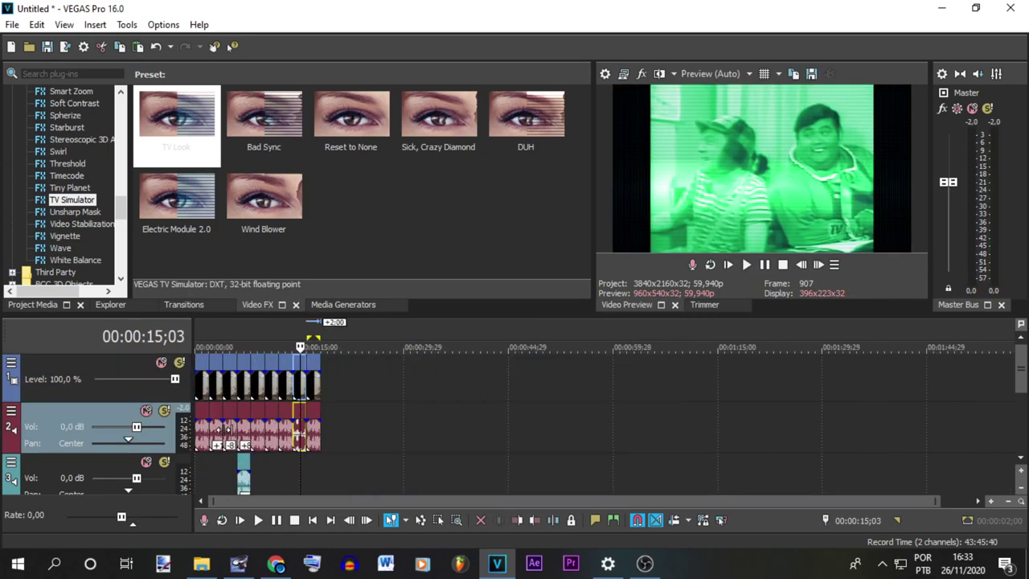
left_click(207, 389)
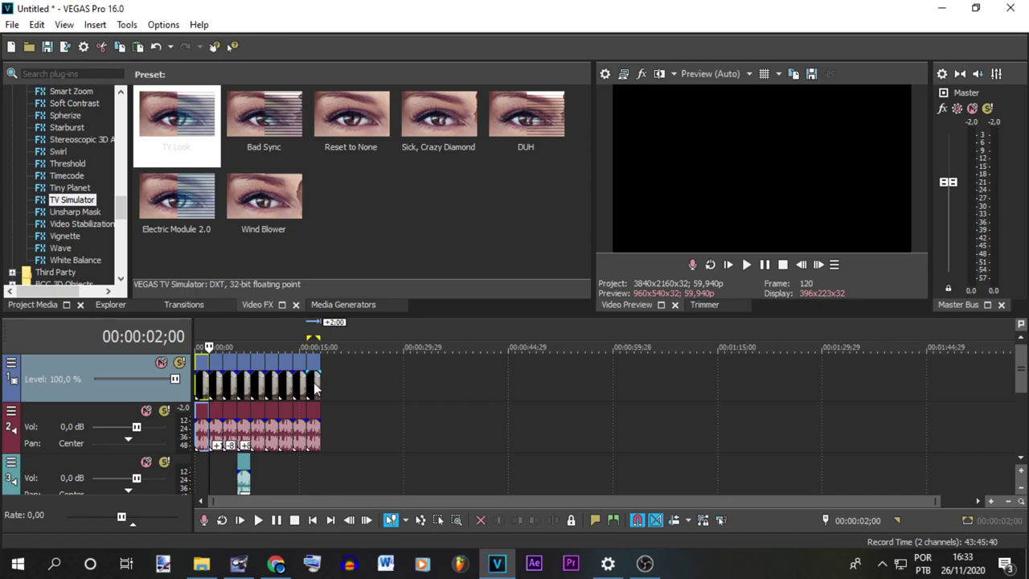
key("End")
scroll(400, 410, "up", 4)
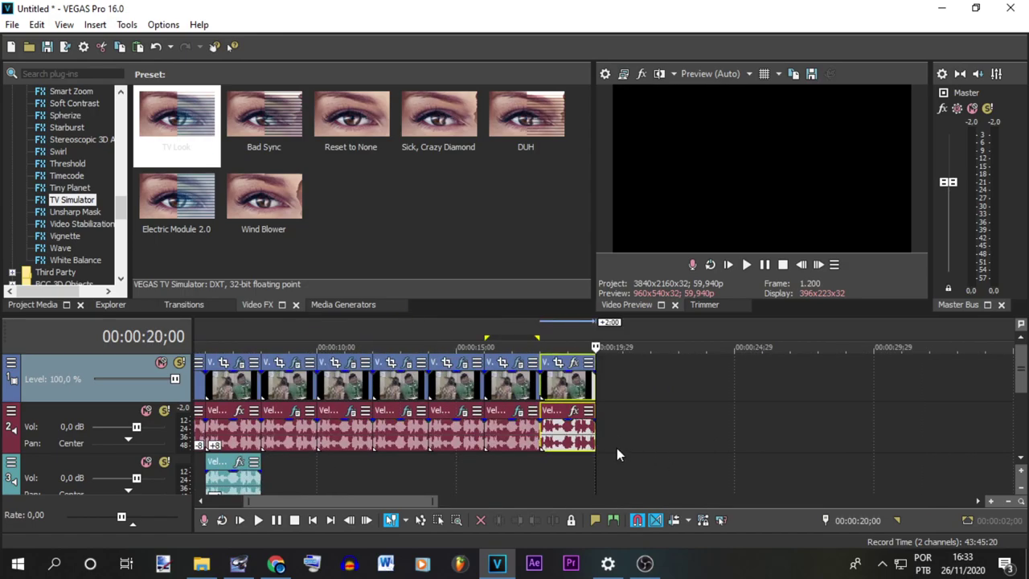
Step: Add the Darth Vader Major FX package to the tenth clip's audio, check its Vocodex settings and close them
double_click(578, 433)
left_click(573, 410)
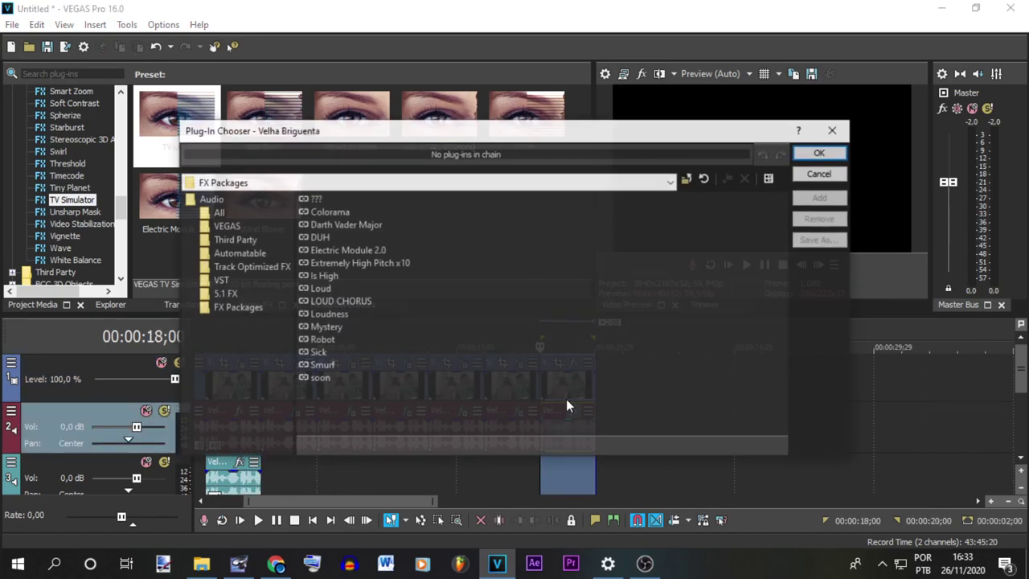
double_click(322, 227)
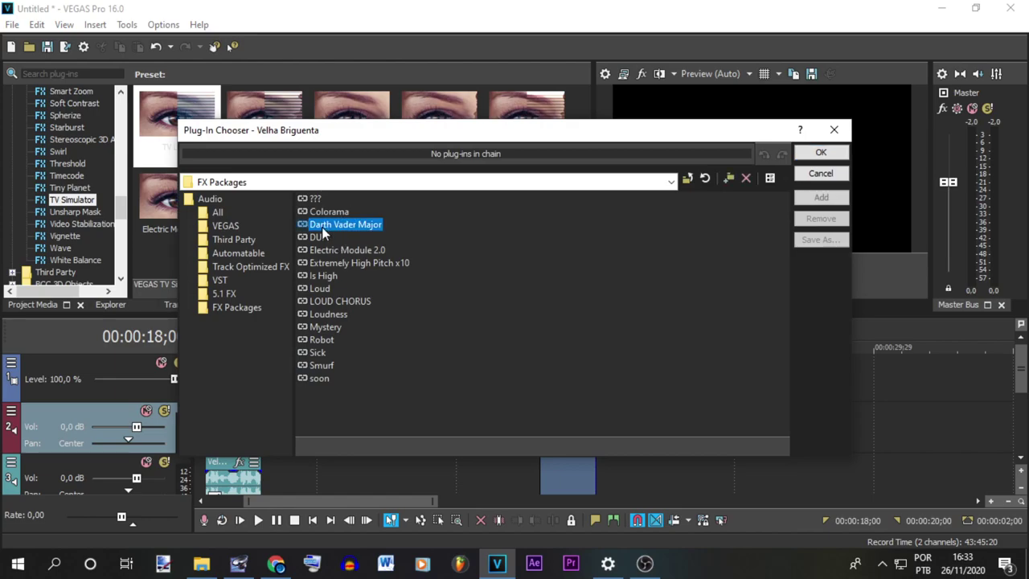
left_click(821, 152)
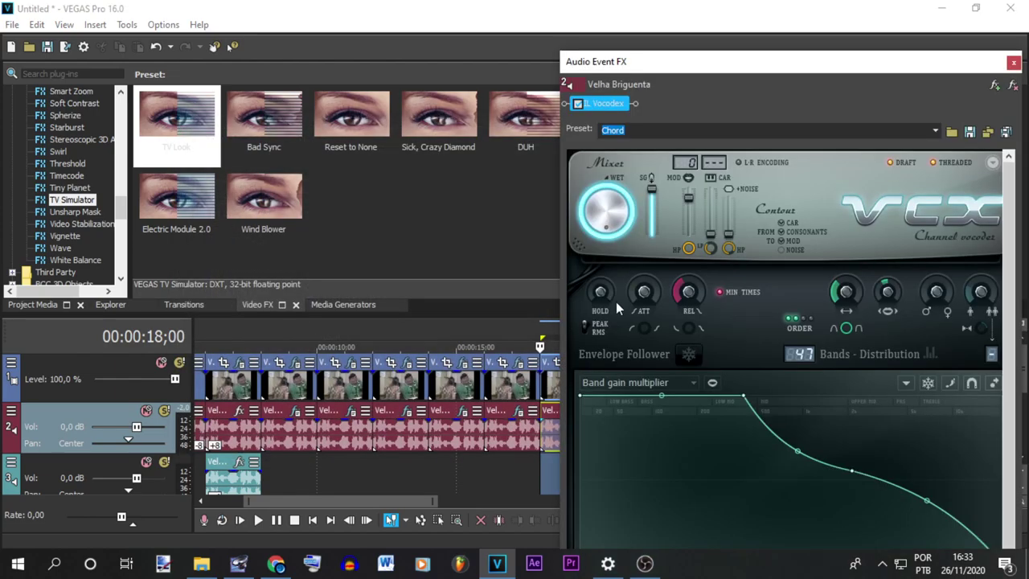
left_click_drag(671, 80, 346, 7)
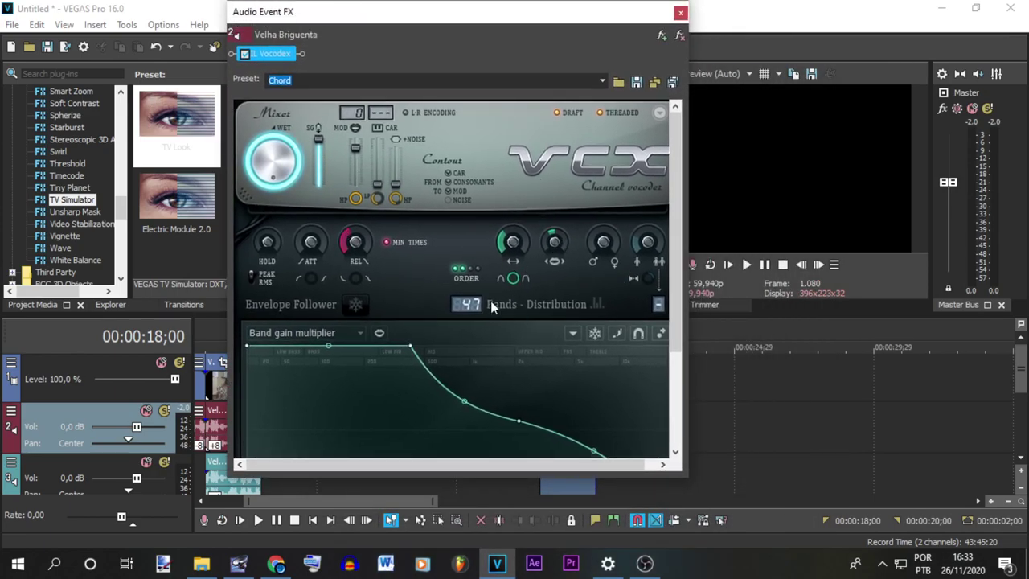
left_click_drag(680, 268, 667, 374)
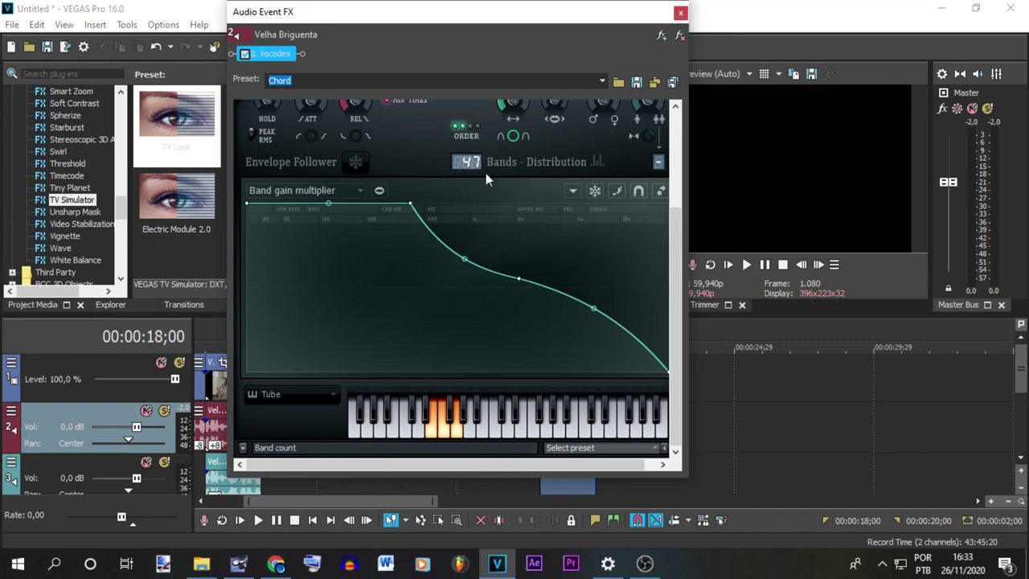
left_click(680, 13)
left_click(574, 363)
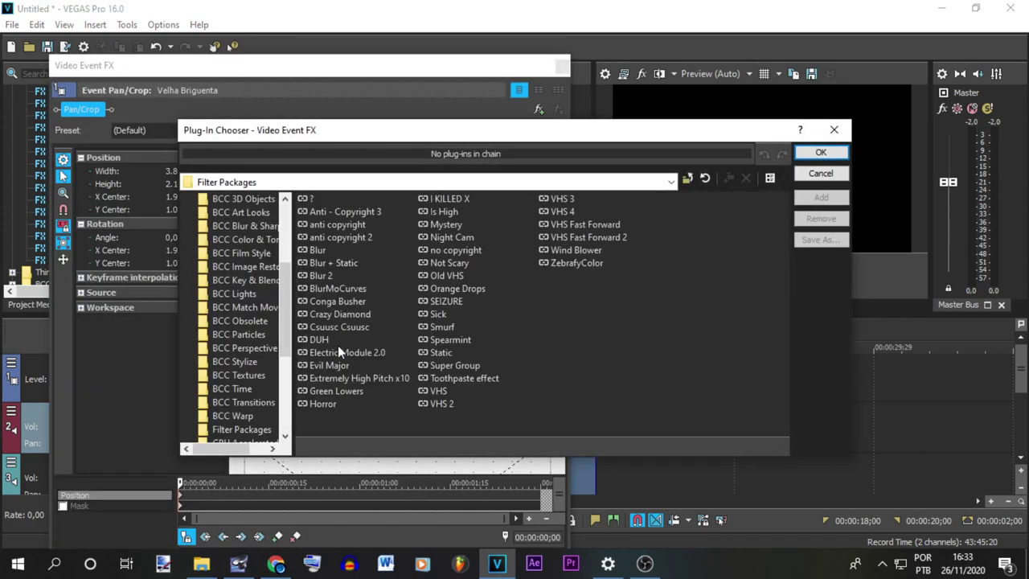
left_click(834, 129)
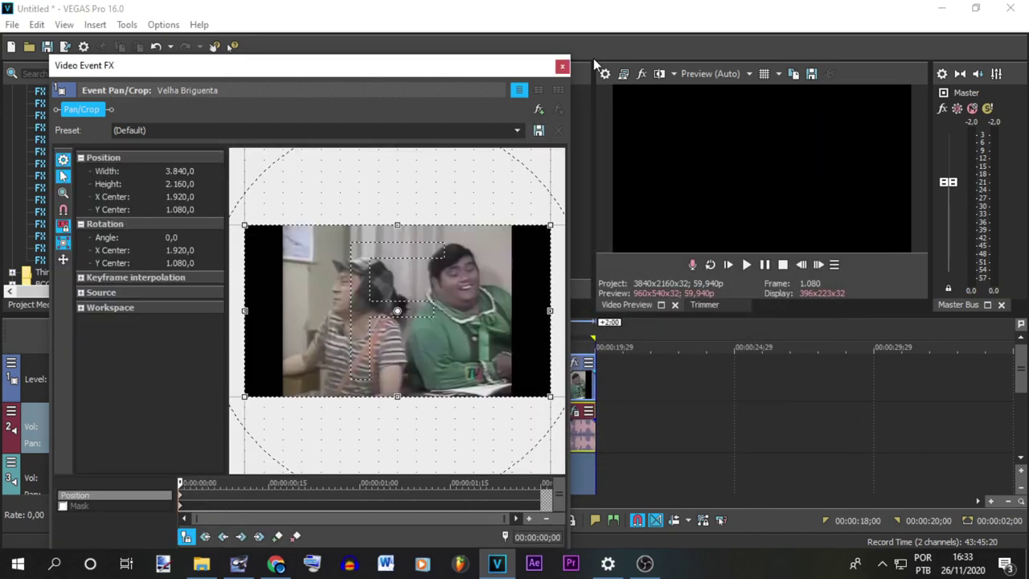
left_click(562, 68)
Step: Apply the Gradient Map effect with the Reset to None preset to the tenth clip's video
scroll(73, 198, "up", 10)
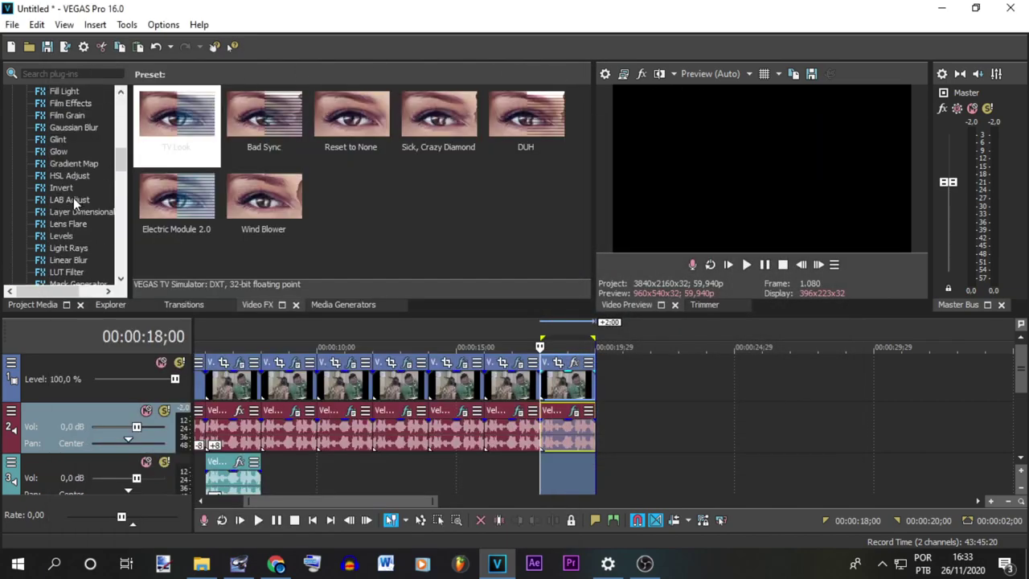
left_click(71, 199)
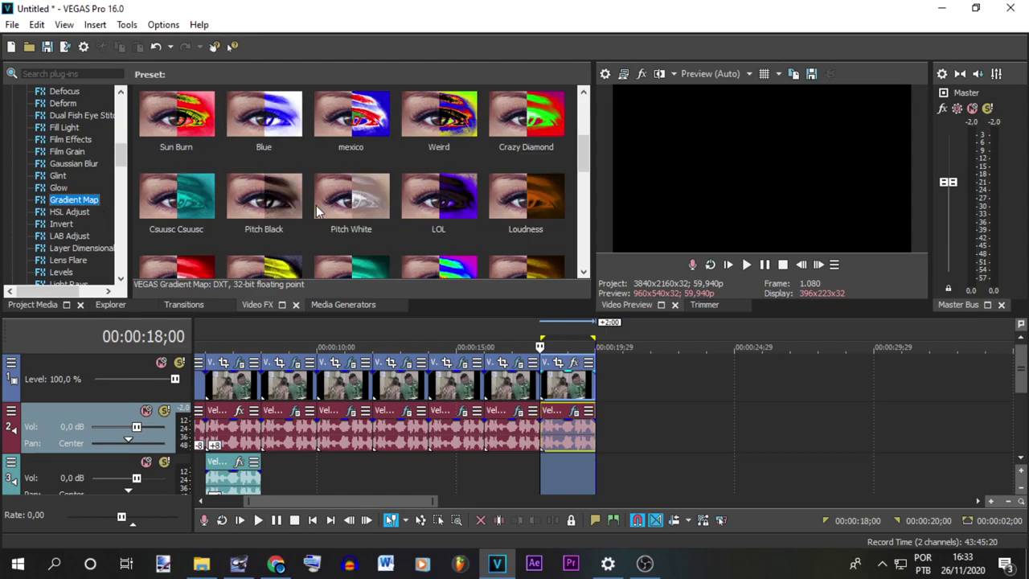
scroll(316, 205, "down", 1)
scroll(316, 205, "up", 3)
left_click_drag(211, 129, 568, 392)
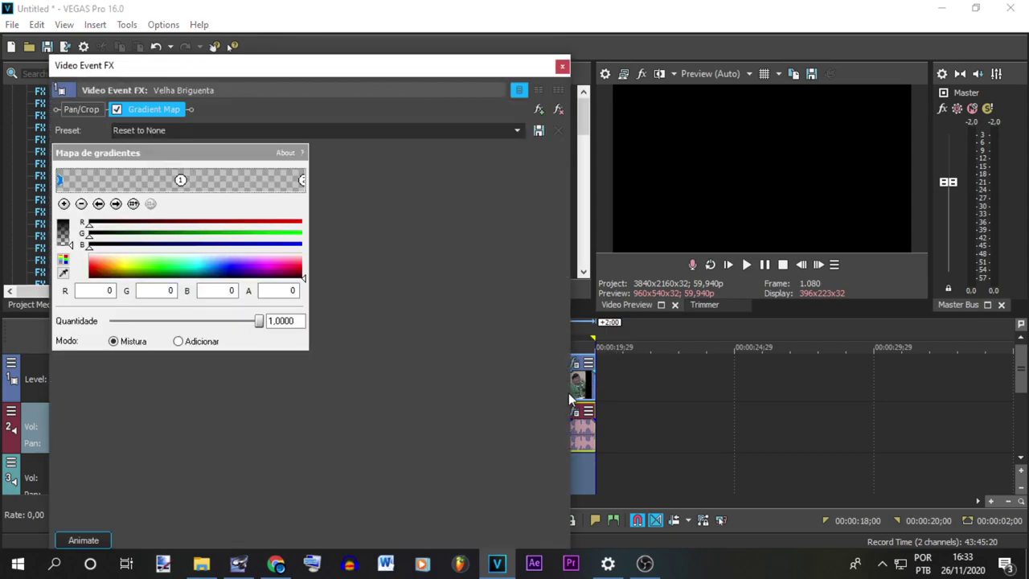
Step: Try reversing the tenth clip's video and switch the reversal back off
scroll(592, 386, "up", 2)
left_click(624, 392)
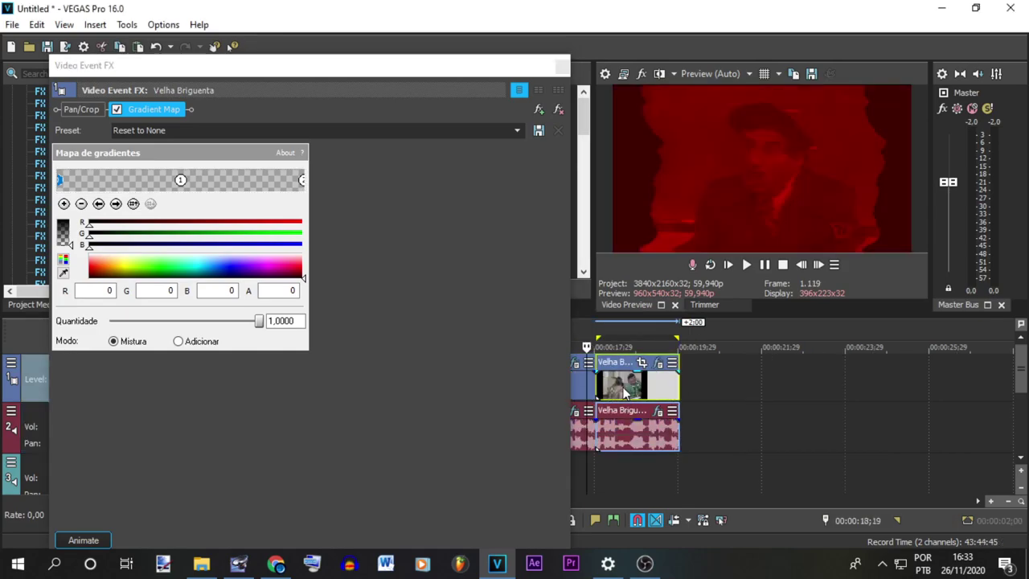
right_click(643, 395)
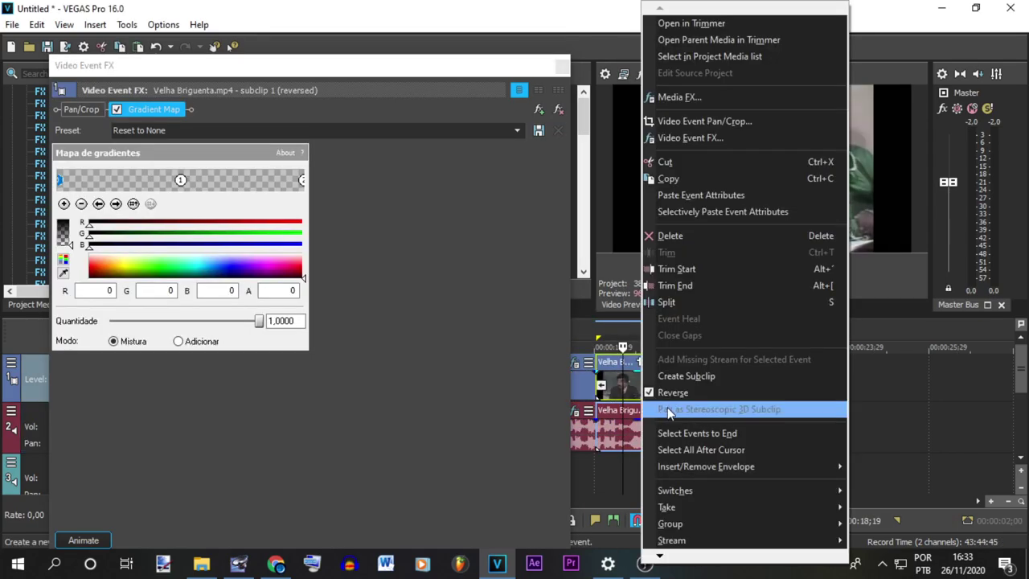
left_click(669, 411)
Step: Make the first and middle points of the tenth clip's gradient opaque black and the last point white, with alpha 255
double_click(278, 290)
type("255")
key("Return")
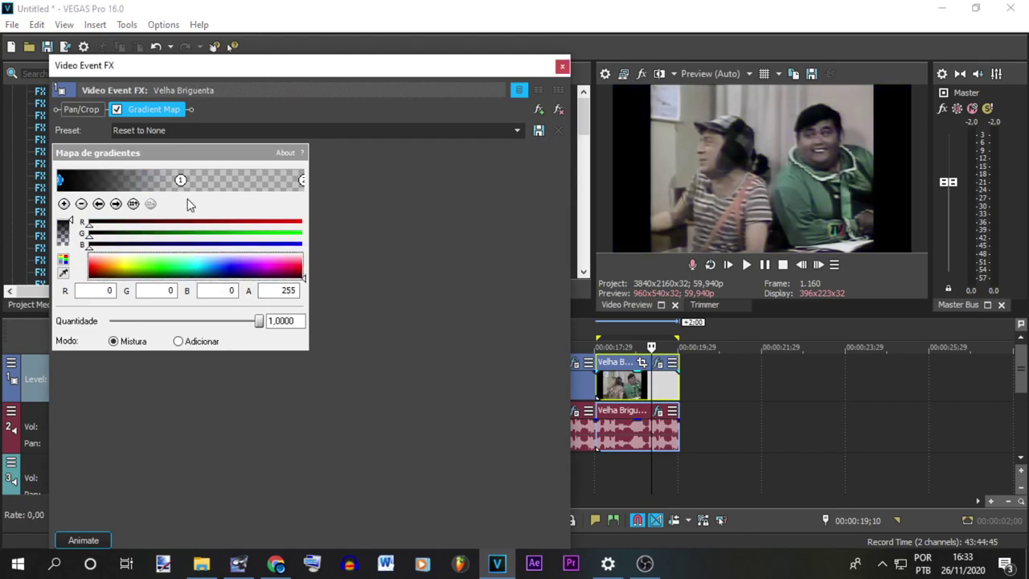
left_click(181, 180)
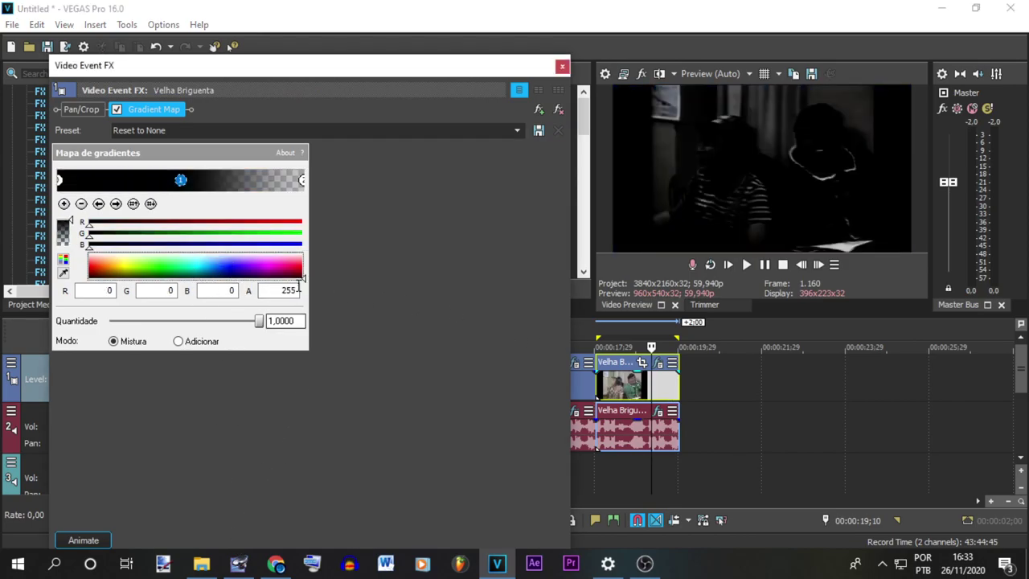
left_click(302, 179)
left_click(184, 268)
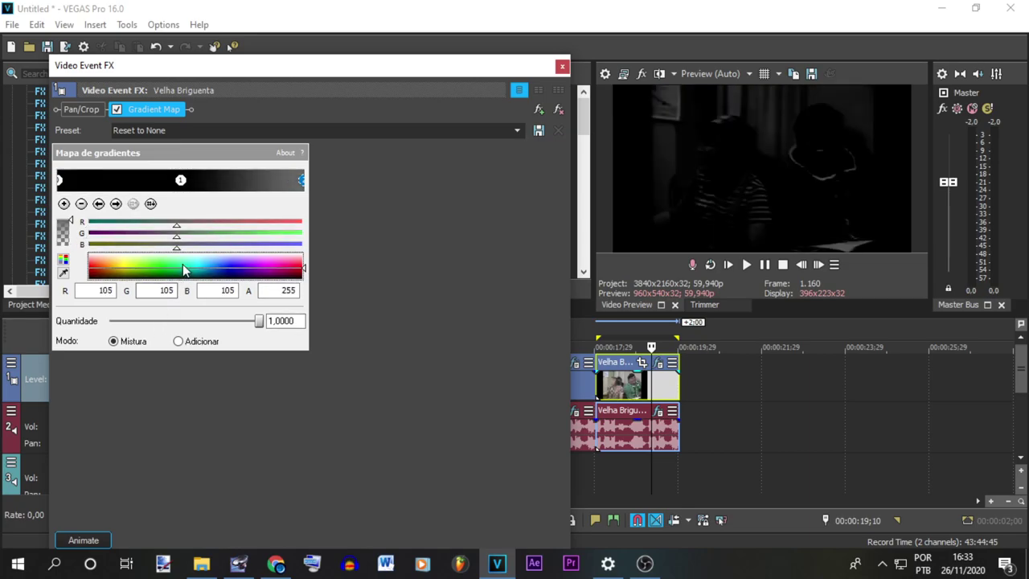
left_click(179, 269)
left_click_drag(177, 250, 175, 222)
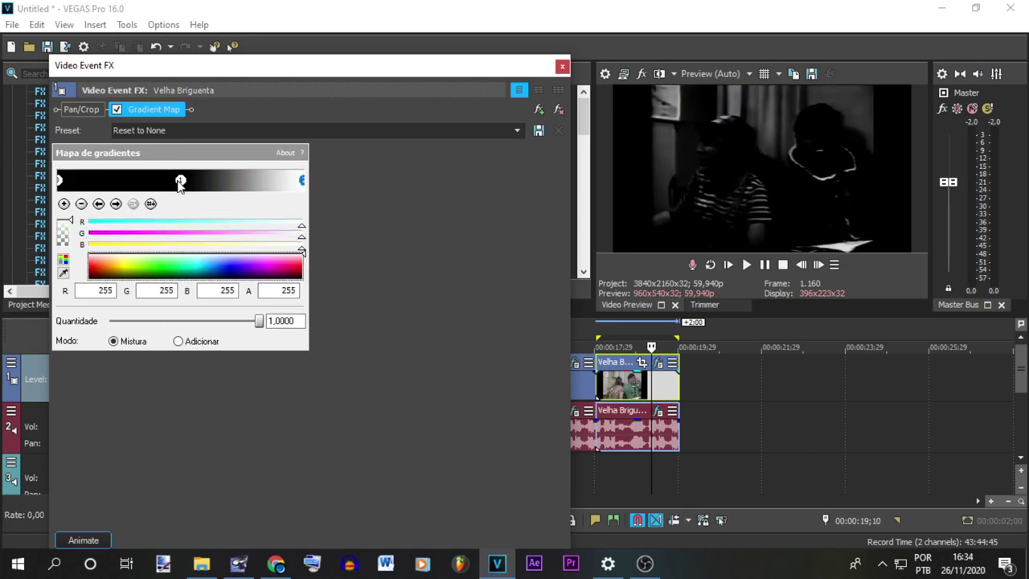
Step: Shift the gradient's middle and last points toward the dark end for a high-contrast black-and-white look and close the effect settings
left_click_drag(303, 180, 153, 204)
mouse_move(153, 179)
left_mouse_down()
mouse_move(259, 177)
mouse_move(142, 182)
mouse_move(150, 188)
left_mouse_up()
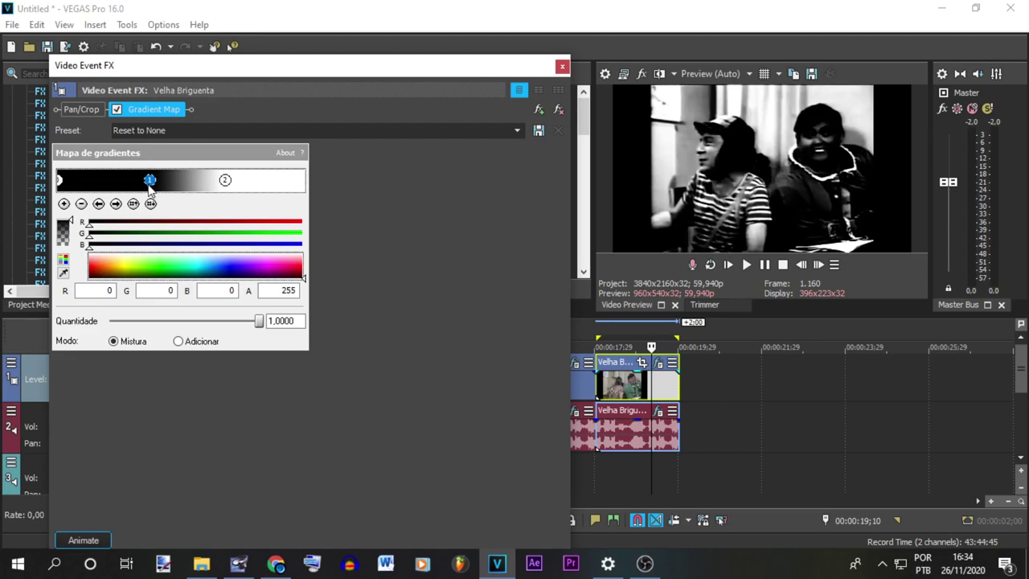
left_click_drag(225, 182, 213, 182)
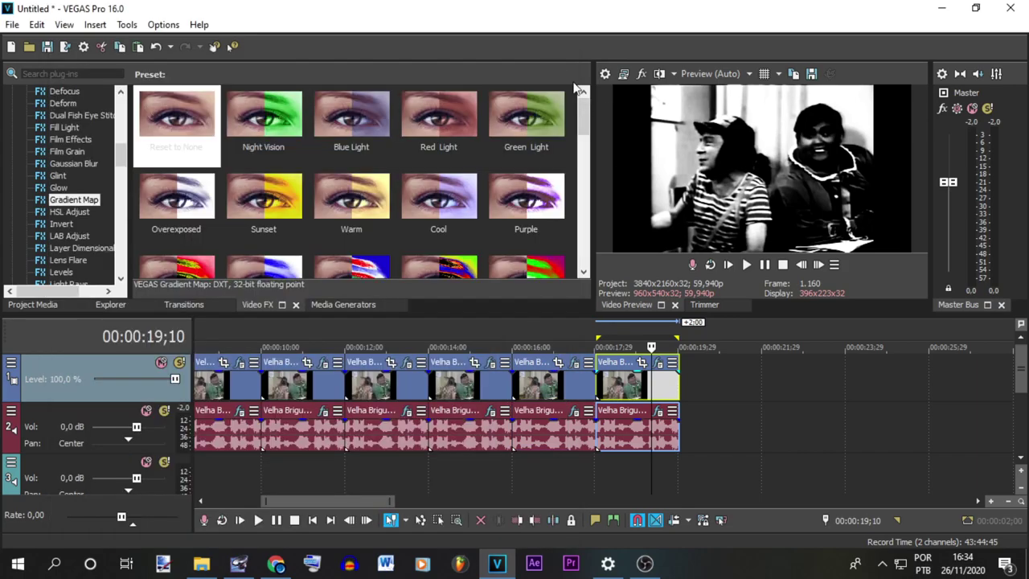
left_click(562, 66)
Step: Preview the tenth clip with its vocoder audio and black-and-white gradient
double_click(622, 440)
key("space")
scroll(674, 473, "up", 3)
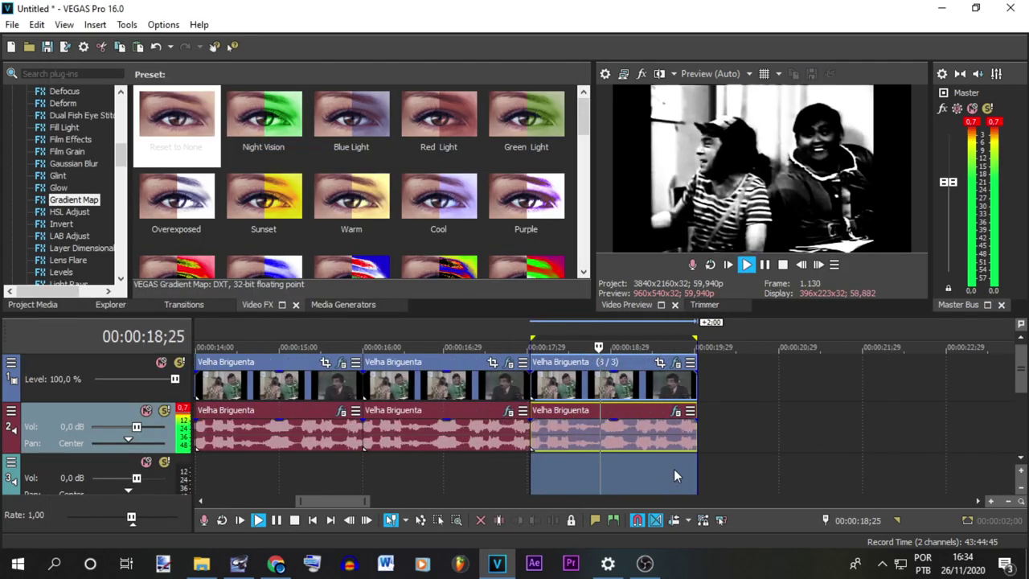
key("space")
scroll(687, 455, "down", 6)
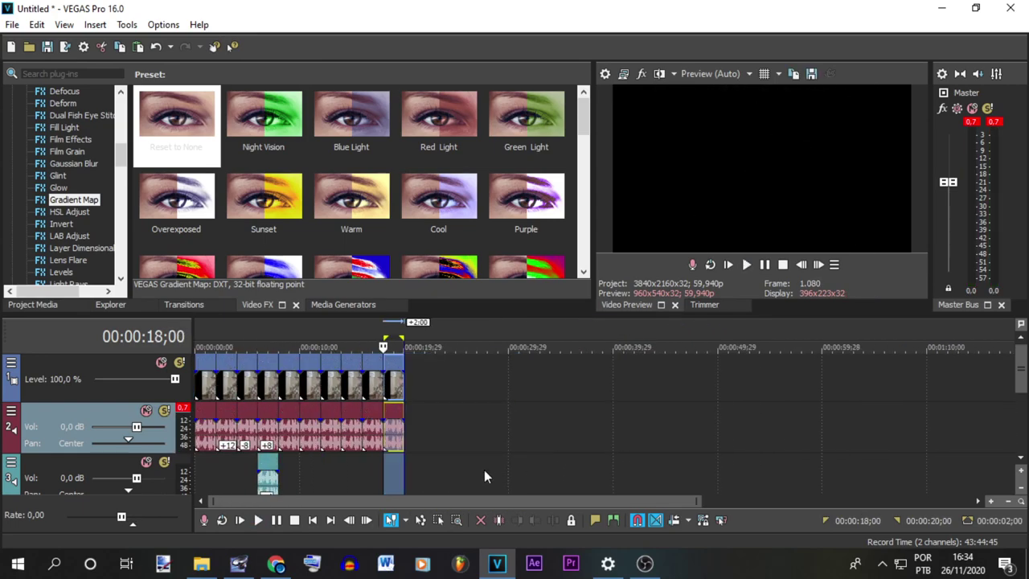
Step: Paste a copy of the first clip right after the tenth clip as an eleventh version, ending at 00:00:22;00
key("ctrl+Home")
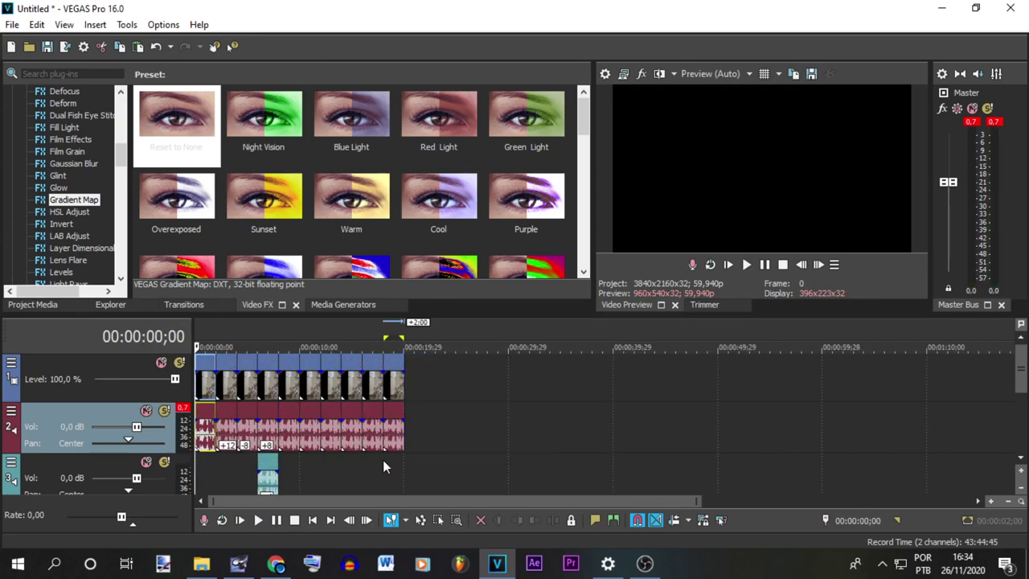
left_click_drag(409, 440, 426, 440)
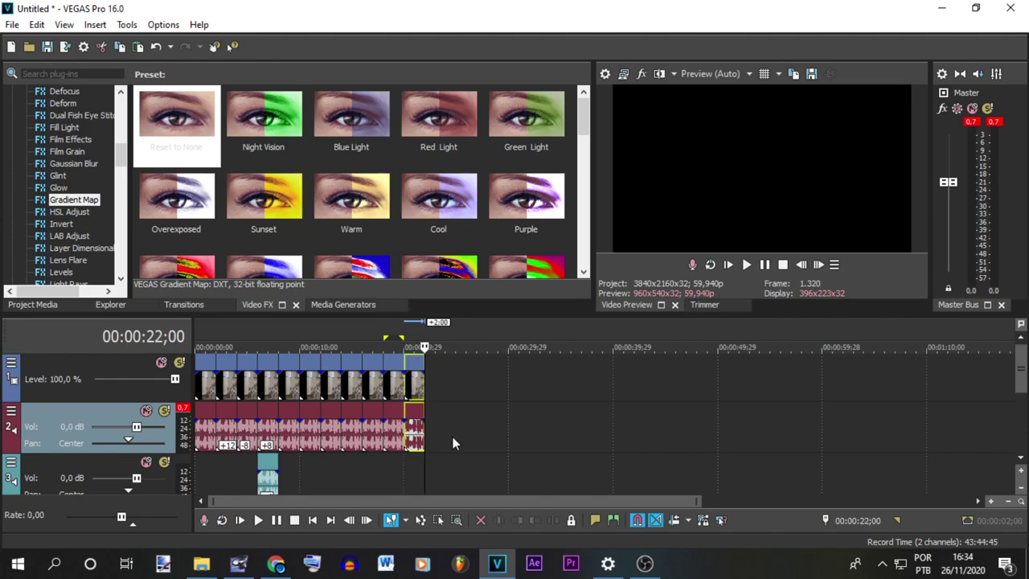
scroll(452, 438, "up", 5)
Step: Add the Robot FX package to the eleventh clip's audio, check its ExpressFX Delay and Flange/Wah-Wah settings and close the effect windows
double_click(575, 442)
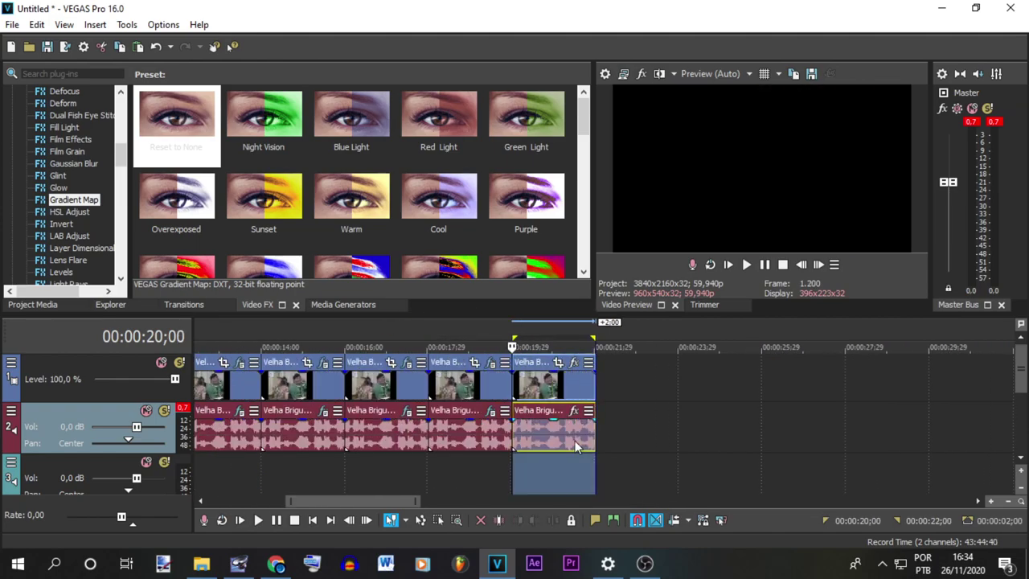
left_click(573, 364)
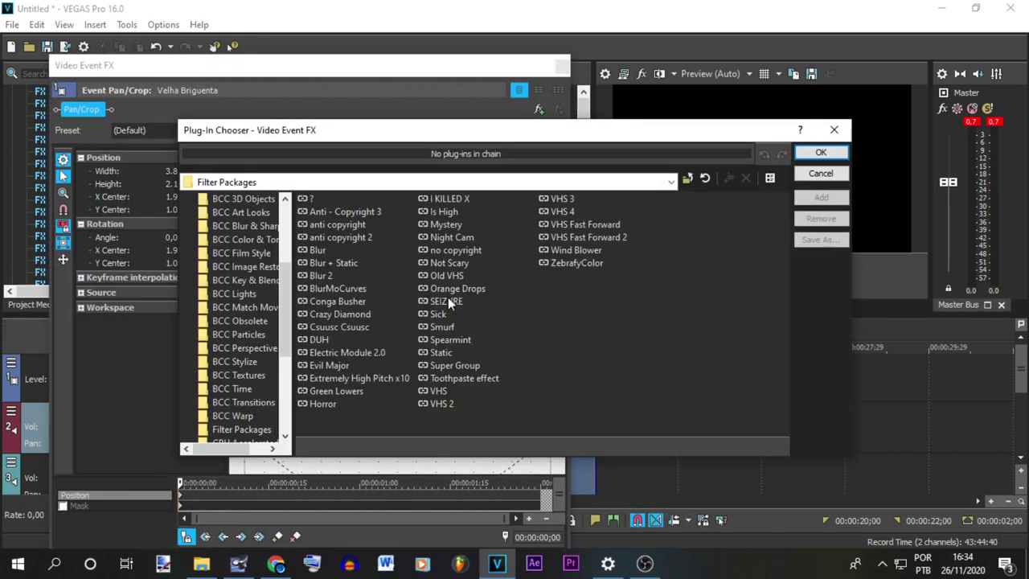
left_click(834, 129)
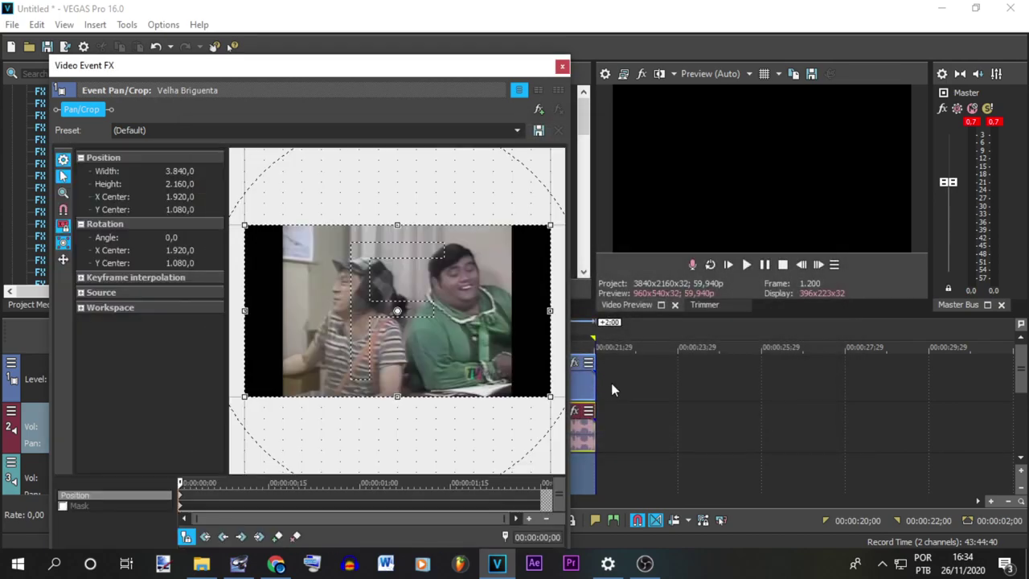
left_click(577, 414)
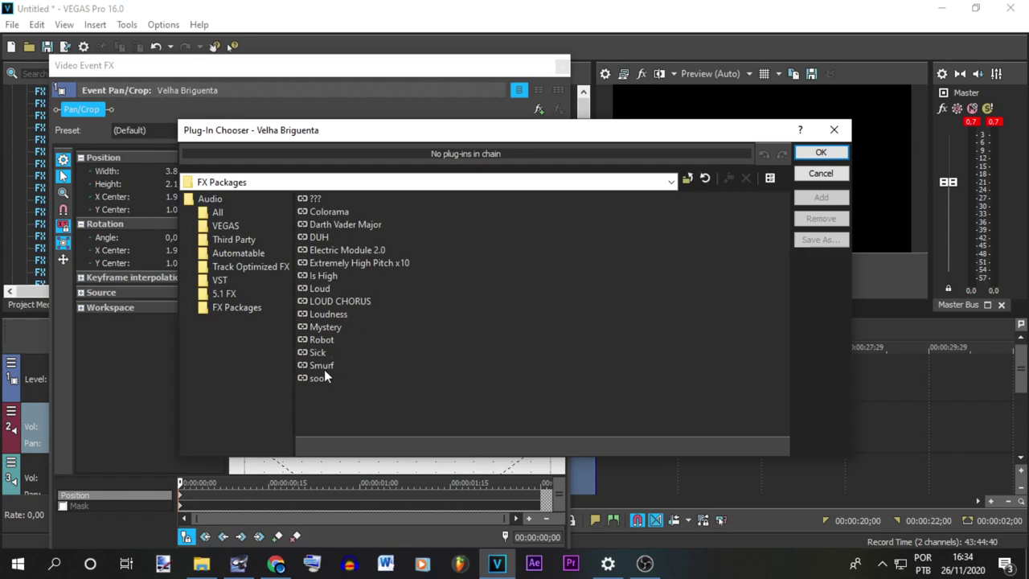
left_click(321, 339)
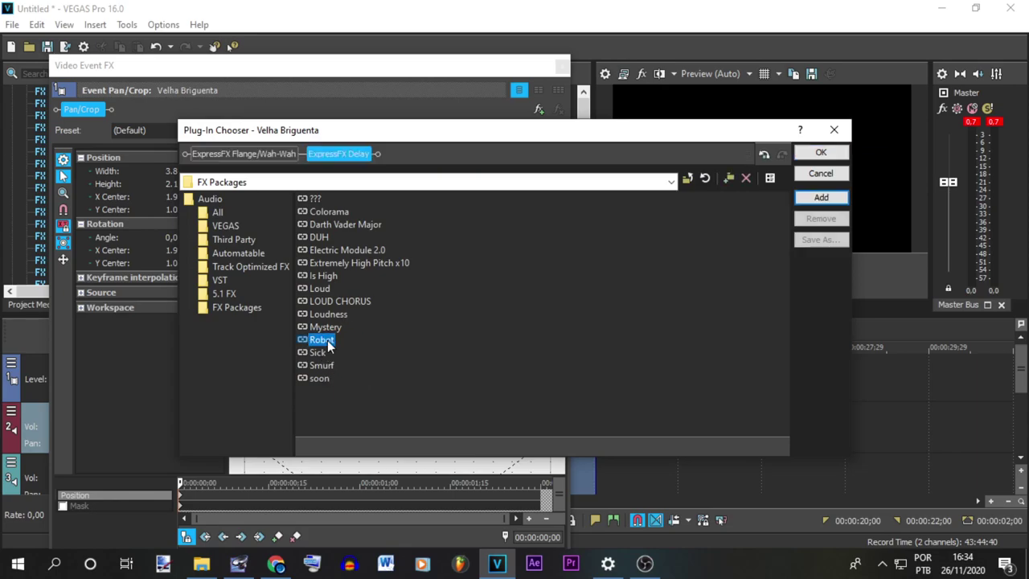
left_click(819, 152)
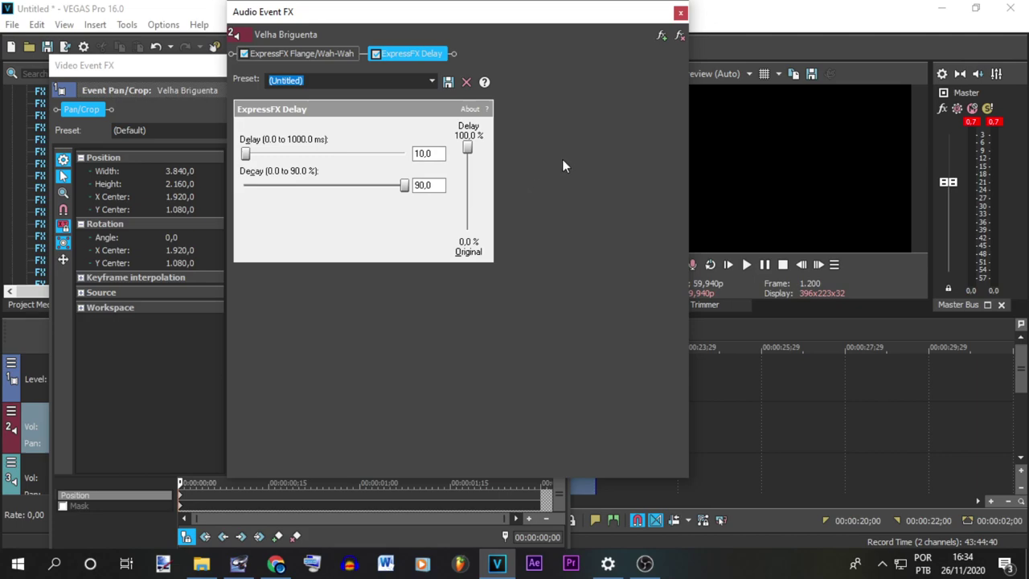
left_click(333, 60)
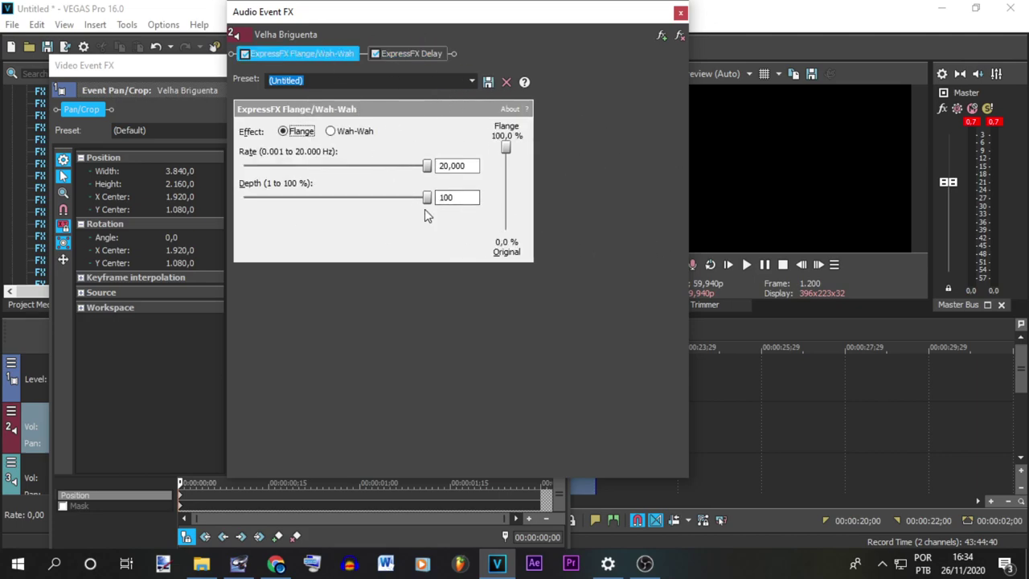
left_click(681, 12)
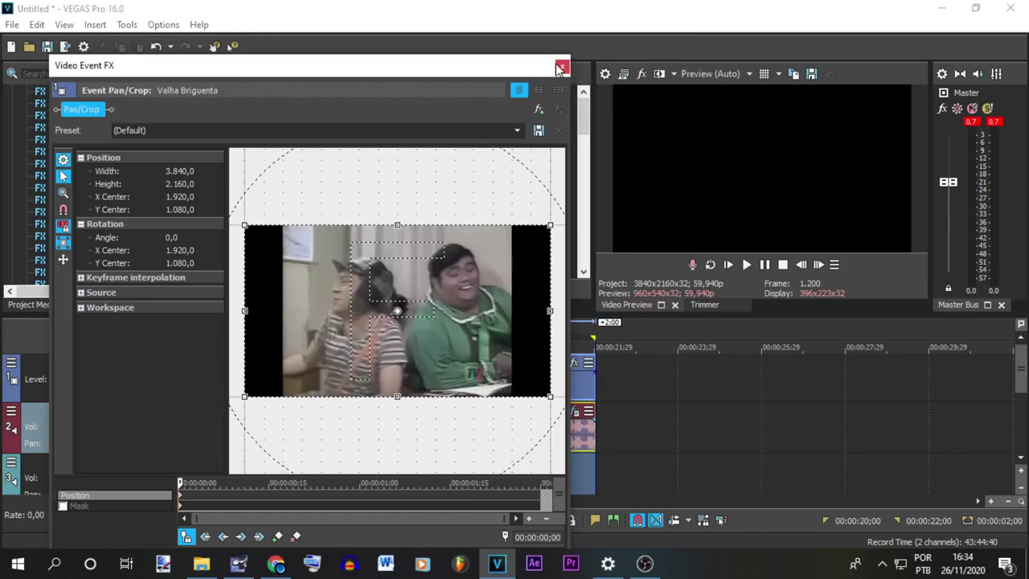
left_click(562, 66)
Step: Apply the Gradient Map Overexposed preset to the eleventh clip's video, preview the clip and close the effect settings
left_click_drag(176, 197, 535, 394)
left_click(746, 266)
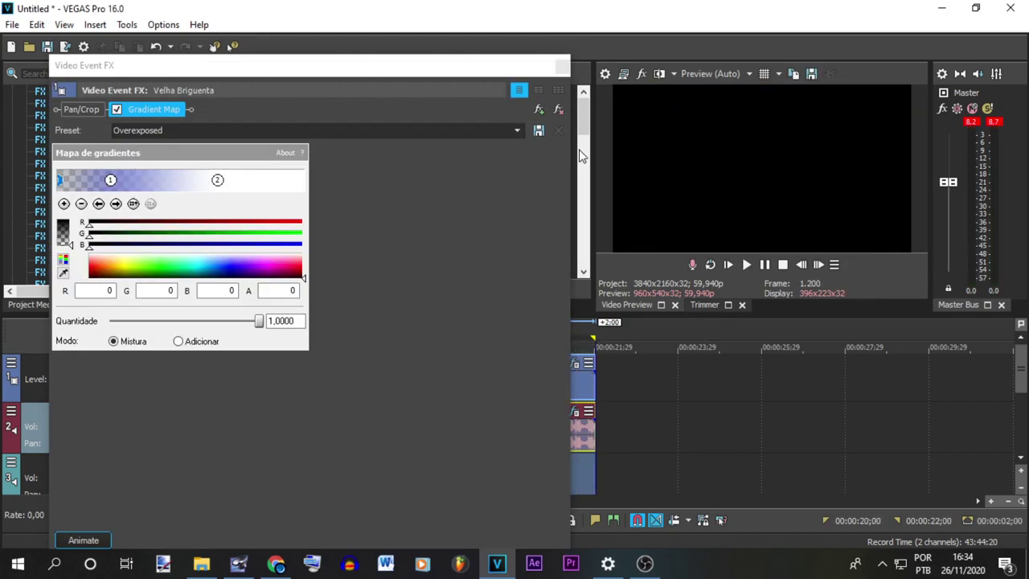
left_click(562, 65)
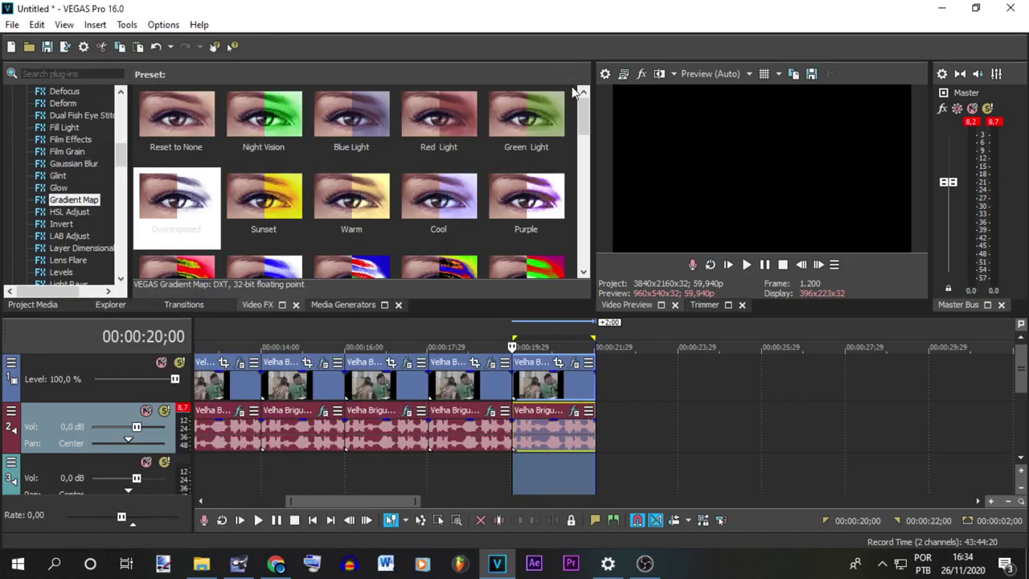
Step: Paste a copy of the first clip right after the eleventh clip as a twelfth version, ending at 00:00:24;00
scroll(570, 412, "down", 5)
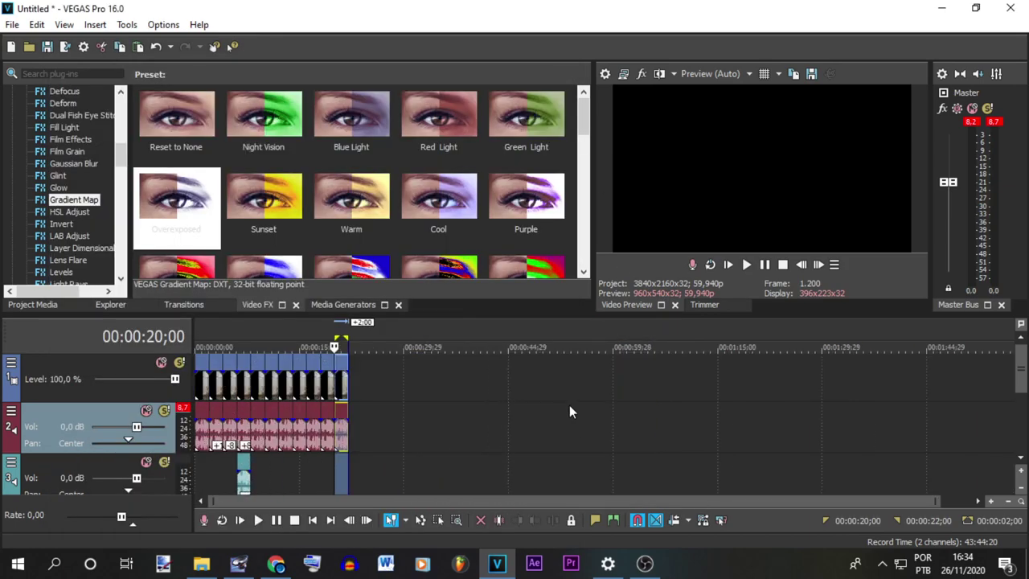
left_click(209, 394)
left_click(351, 392)
scroll(378, 452, "up", 3)
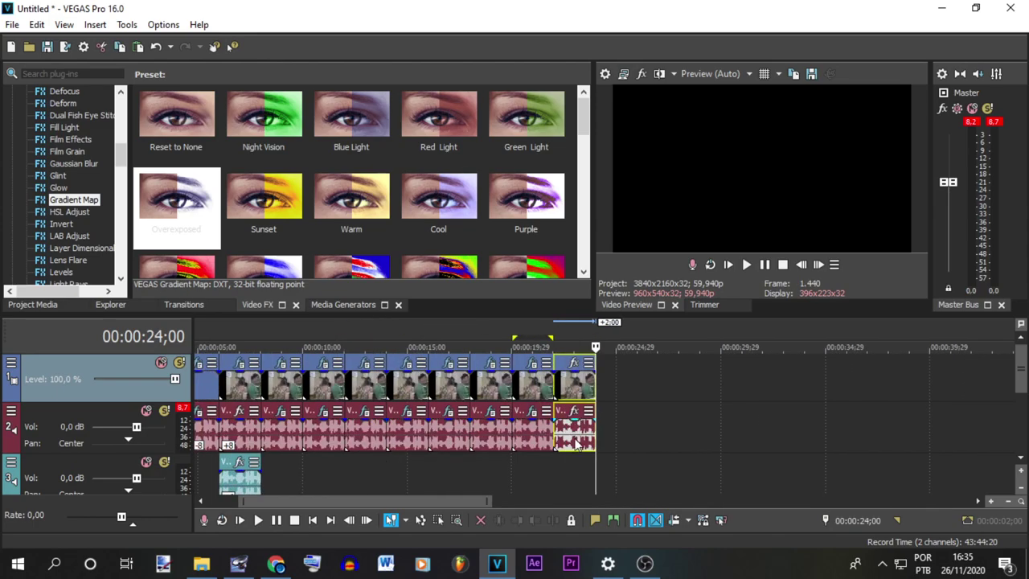
Step: Add the Colorama FX package to the twelfth clip's audio and close the effect settings
double_click(575, 444)
left_click(572, 413)
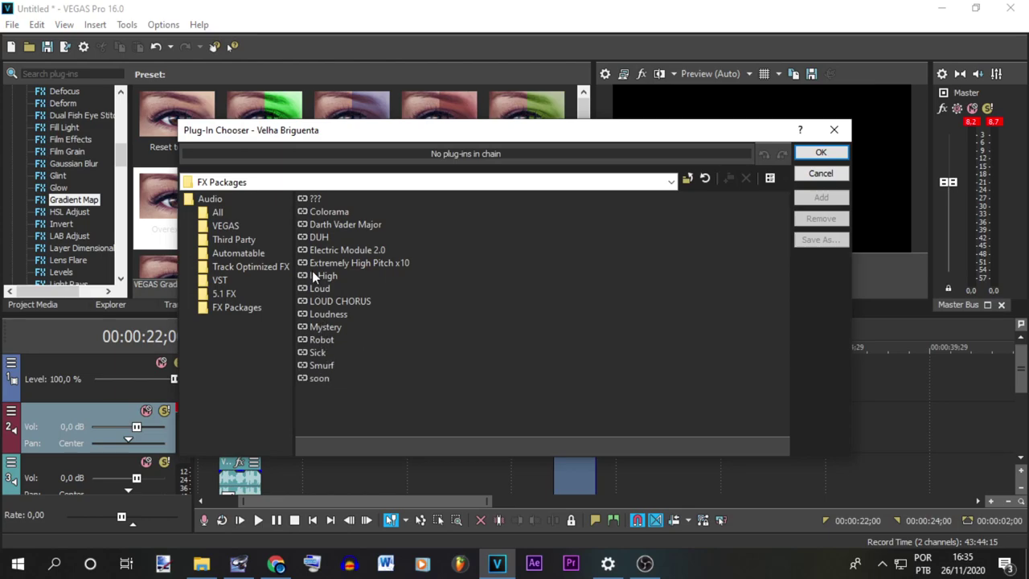
left_click(326, 212)
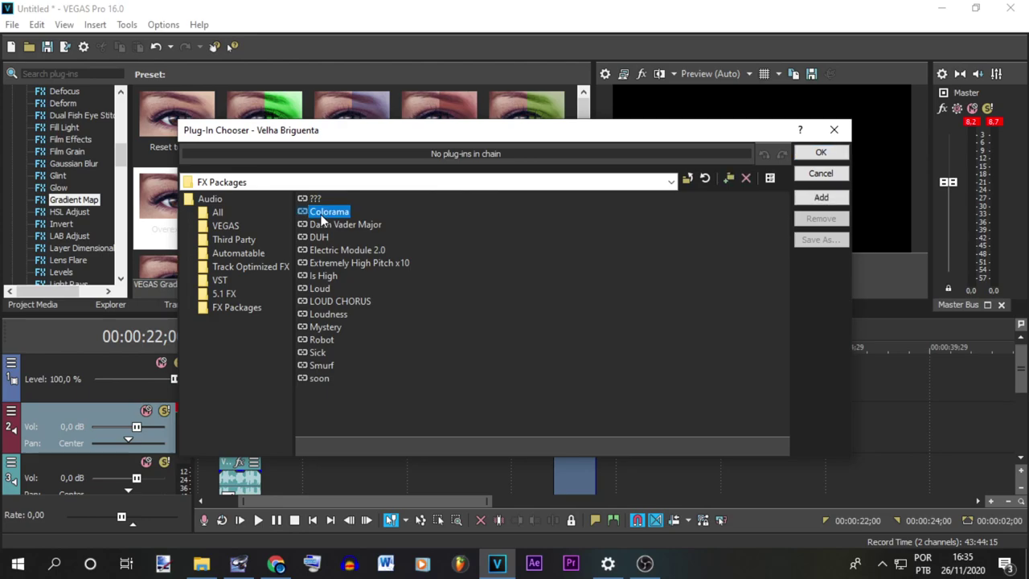
left_click(328, 251)
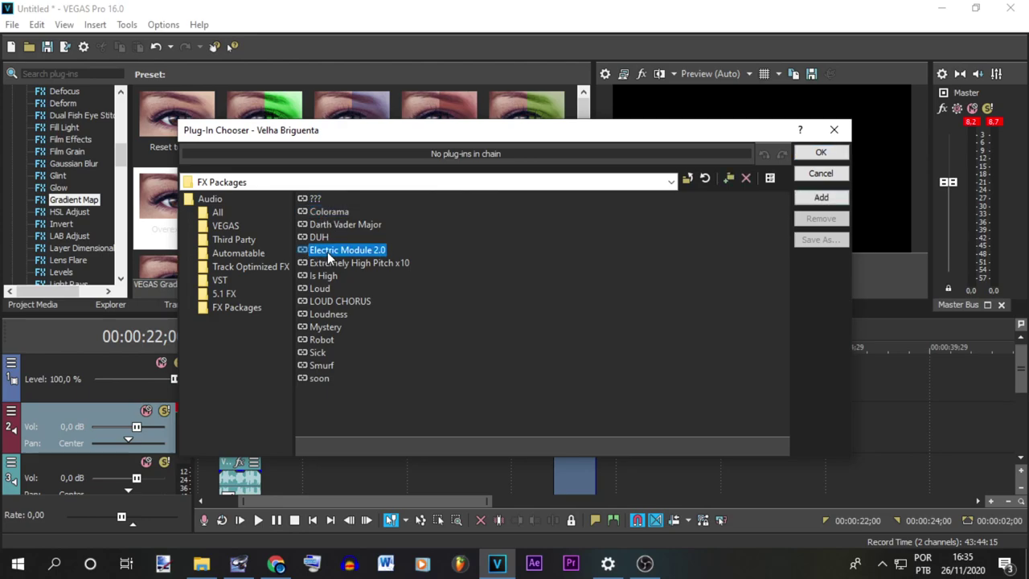
double_click(336, 213)
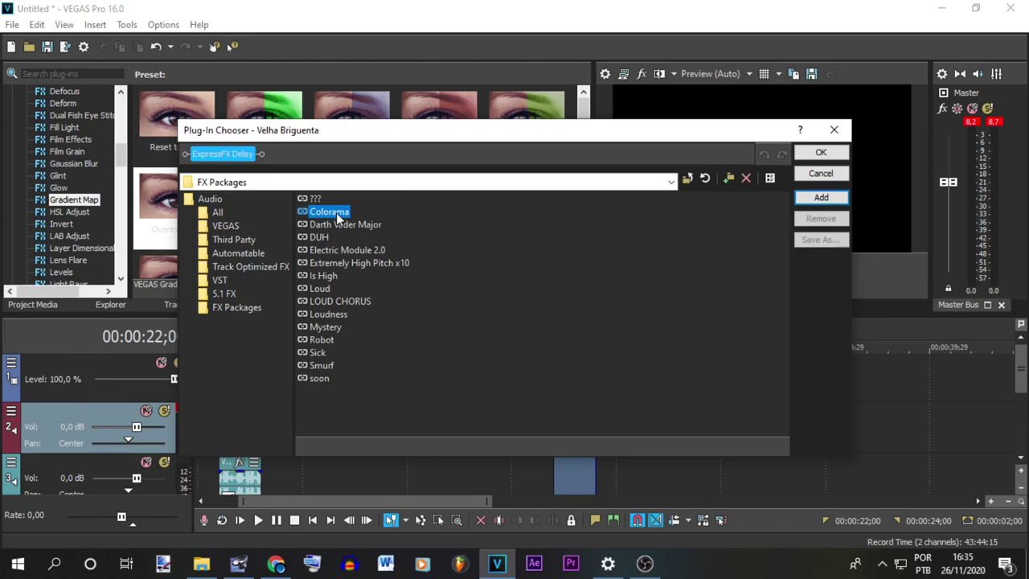
left_click(821, 153)
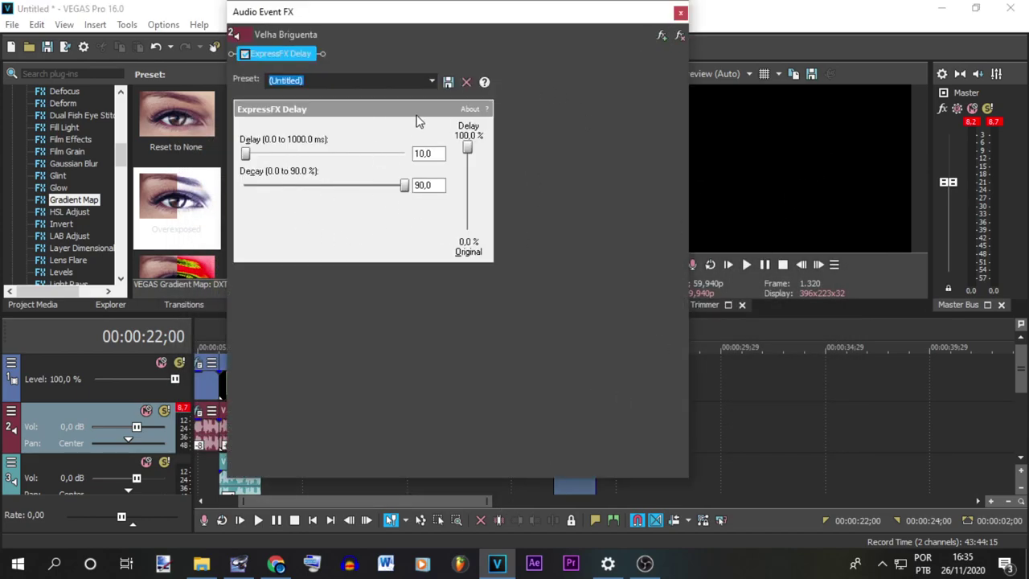
left_click(680, 13)
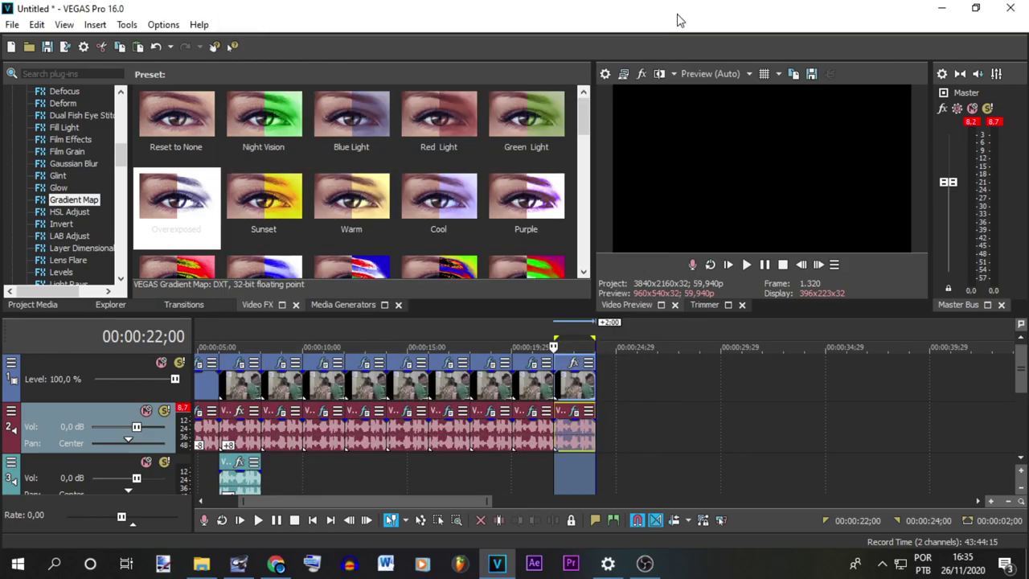
Step: Browse the Gradient Map presets and apply Crazy Diamond to the twelfth clip's video
scroll(714, 368, "up", 5)
left_click(685, 386)
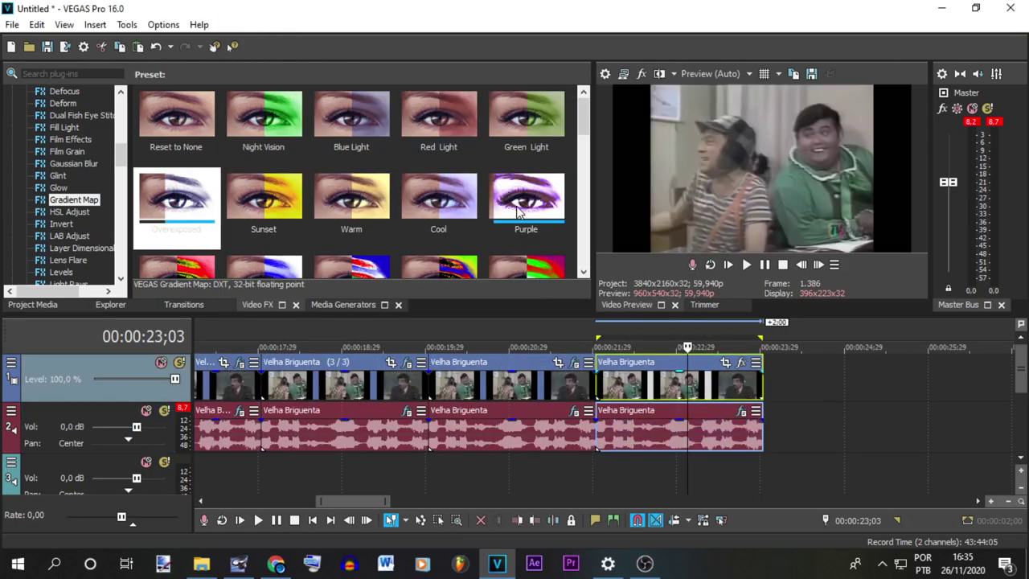
scroll(339, 218, "down", 1)
scroll(341, 216, "up", 1)
scroll(341, 216, "down", 3)
scroll(341, 216, "down", 2)
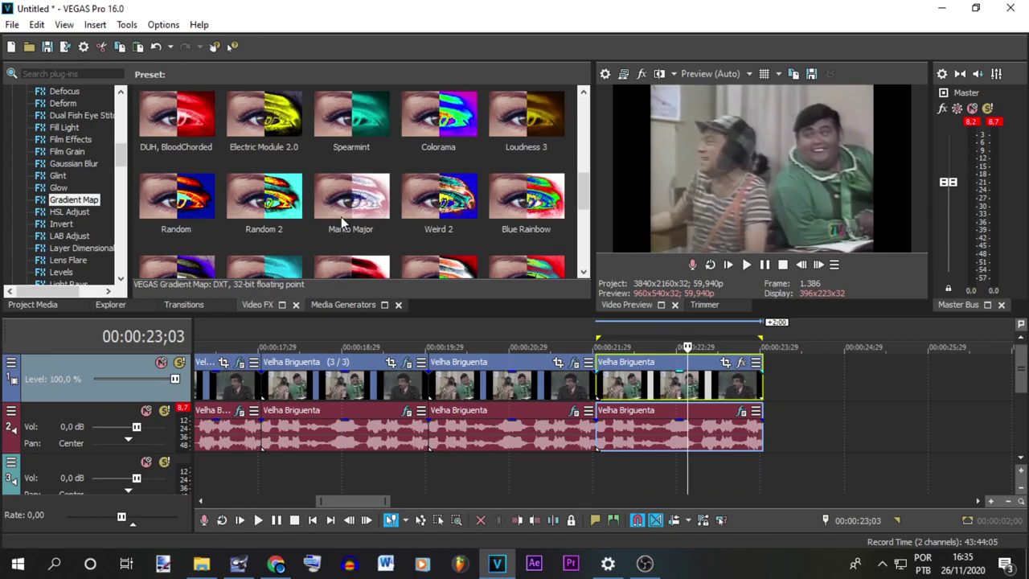
scroll(341, 216, "down", 2)
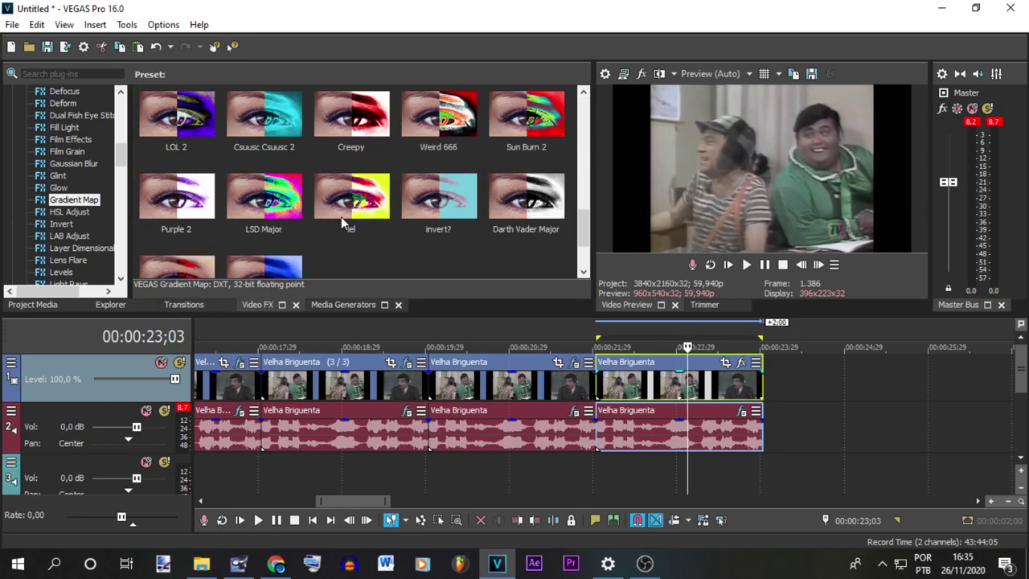
scroll(338, 213, "up", 4)
scroll(338, 213, "up", 1)
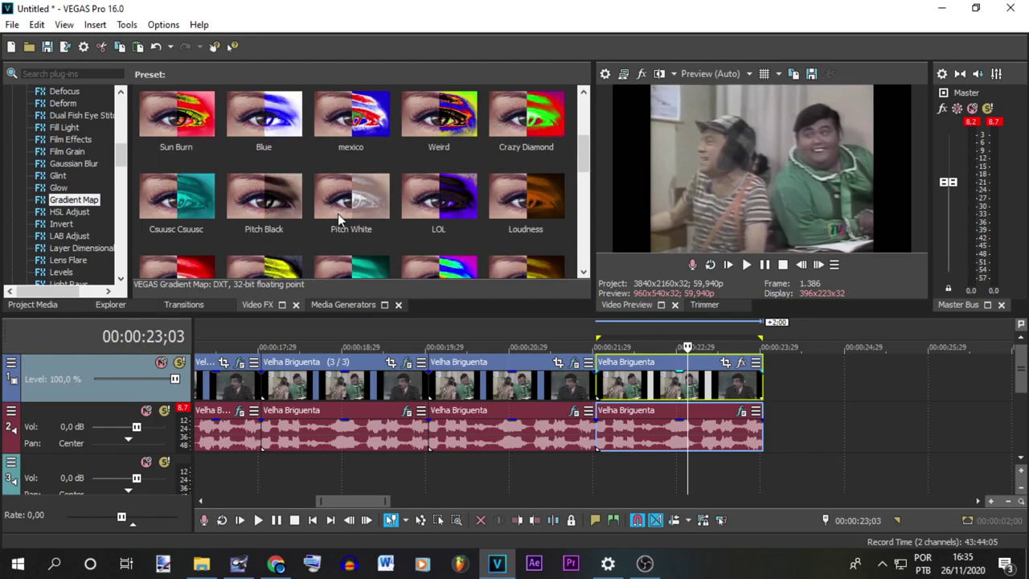
scroll(353, 207, "up", 1)
scroll(375, 201, "up", 1)
scroll(483, 200, "down", 1)
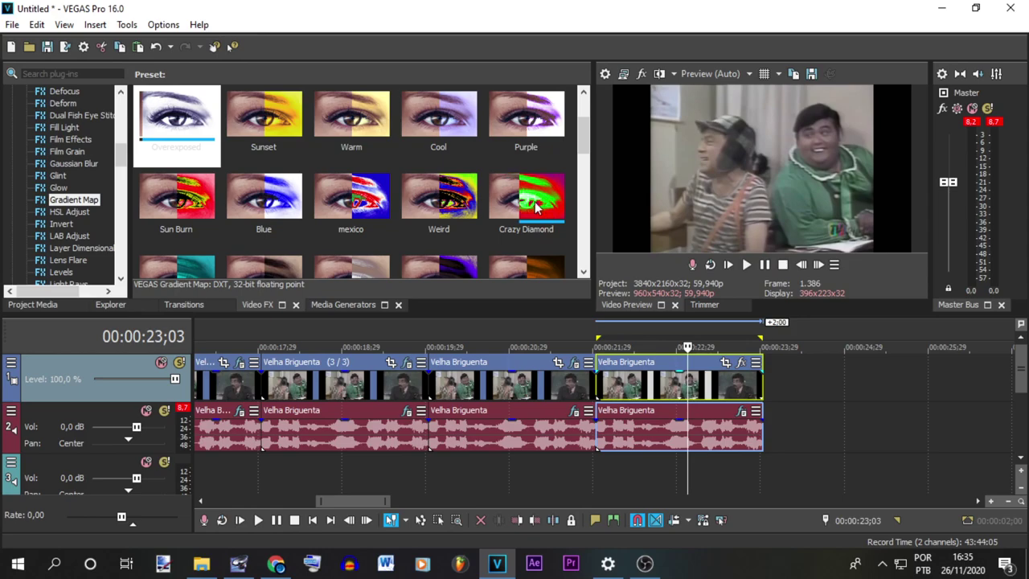
left_click_drag(560, 197, 687, 393)
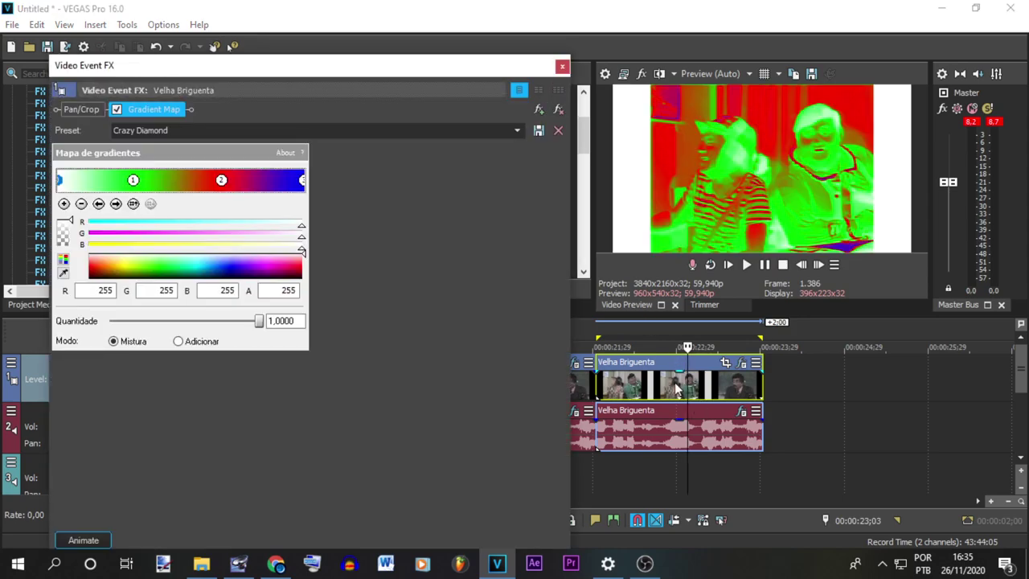
Step: Preview the twelfth clip from its start and close its video effect settings
double_click(675, 389)
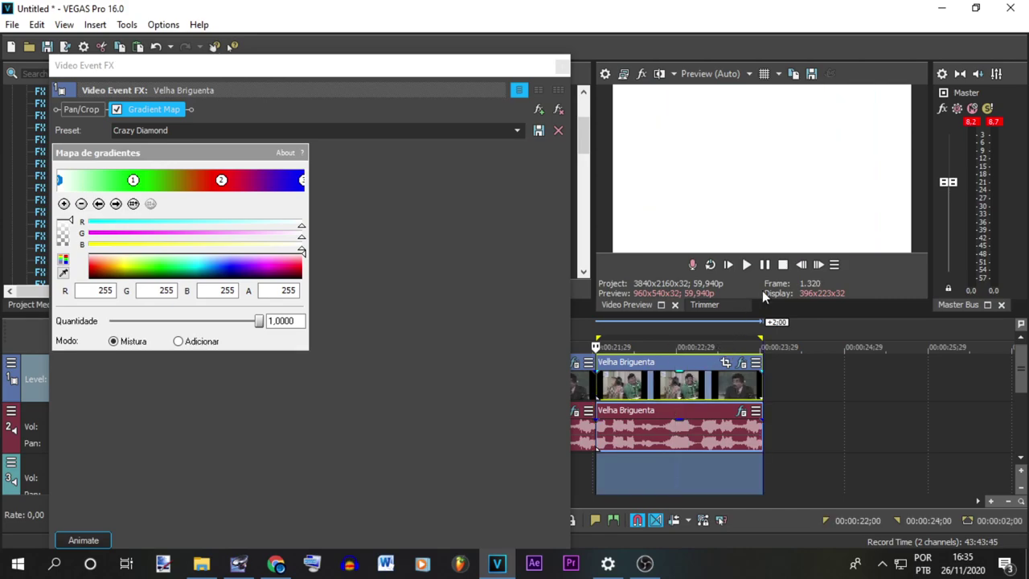
left_click(750, 263)
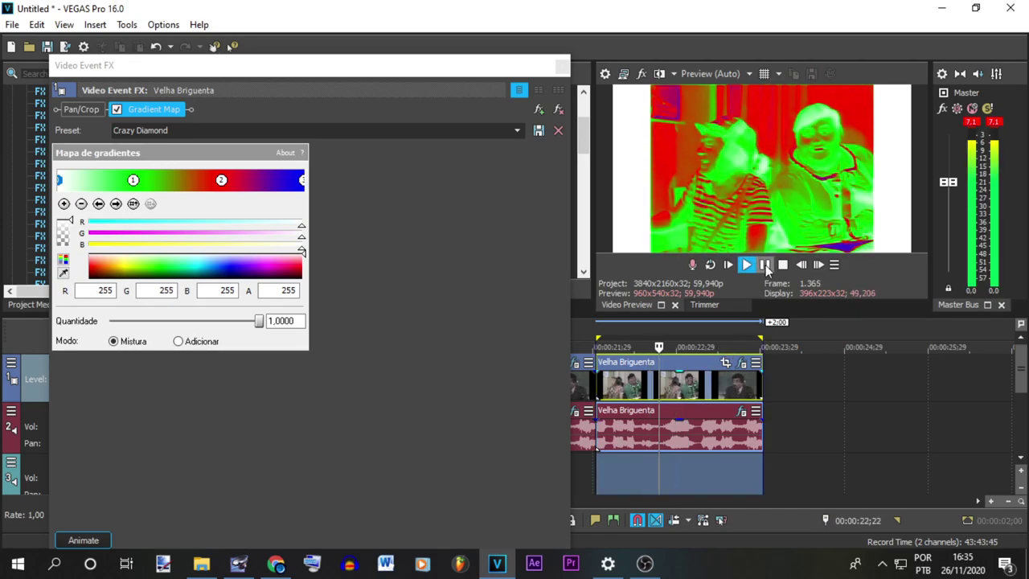
left_click(563, 66)
Step: Paste a copy of the first clip right after the twelfth clip as a thirteenth version, ending at 00:00:26;00
scroll(491, 390, "down", 3)
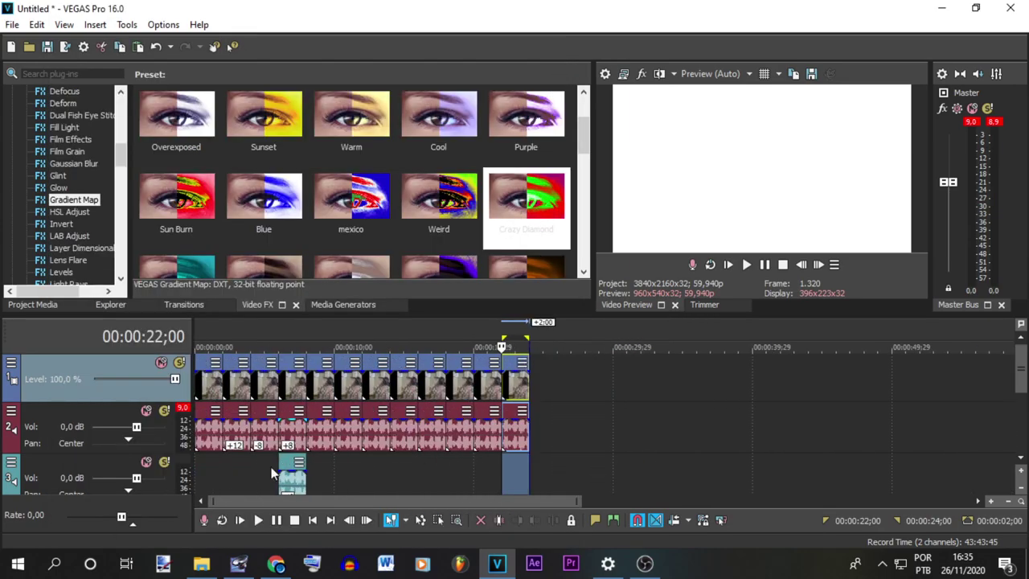
left_click(209, 442)
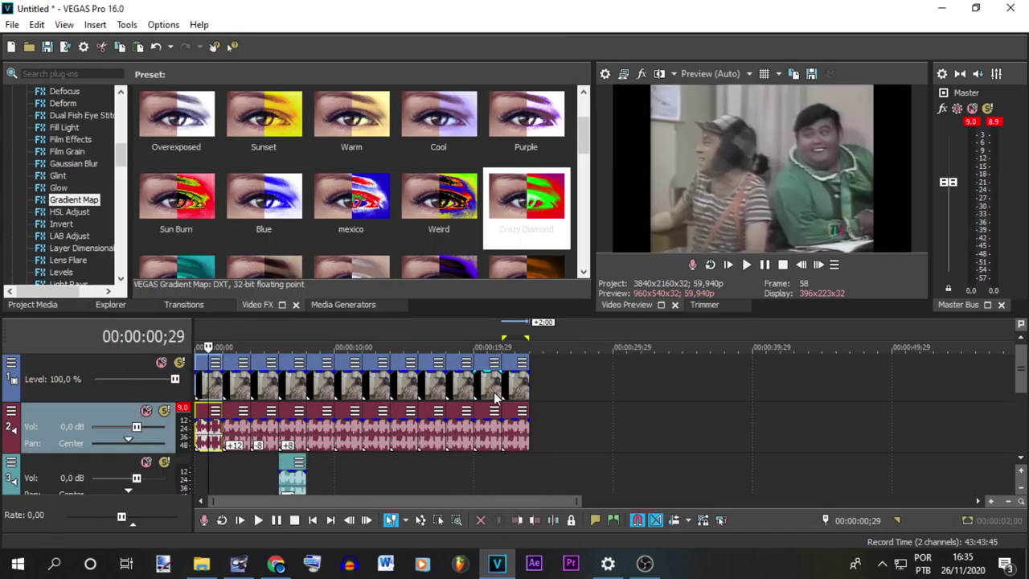
left_click(530, 388)
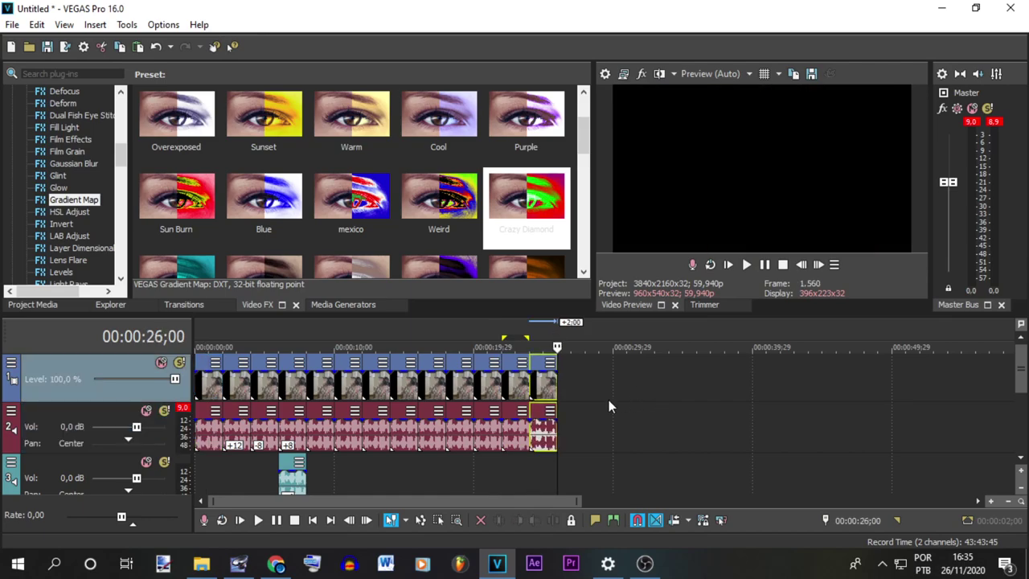
Step: Apply the Gradient Map Loudness preset to the thirteenth clip's video and close the effect settings
scroll(610, 399, "up", 3)
left_click(546, 388)
scroll(539, 251, "down", 2)
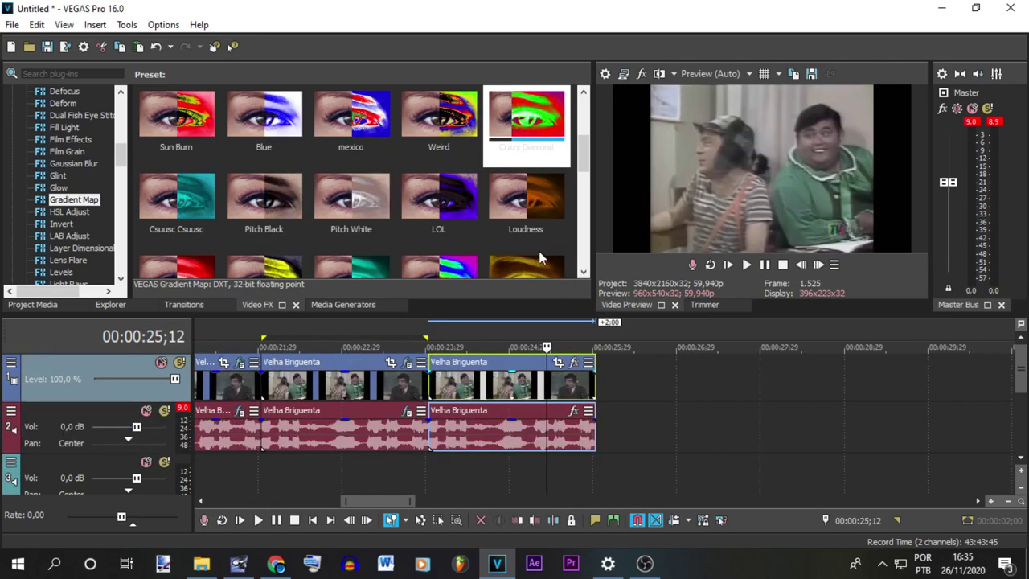
left_click_drag(528, 128, 503, 374)
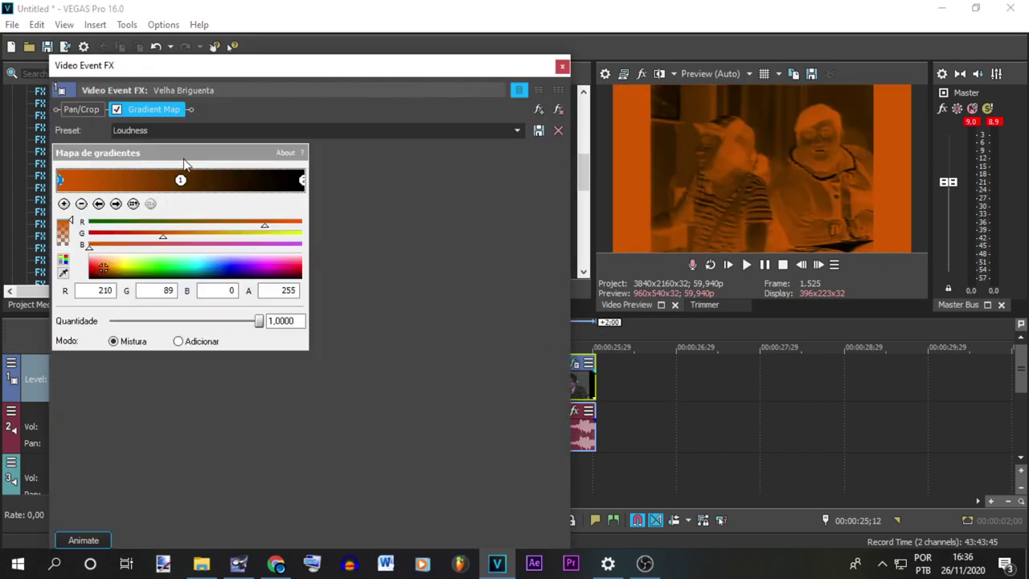
left_click(562, 67)
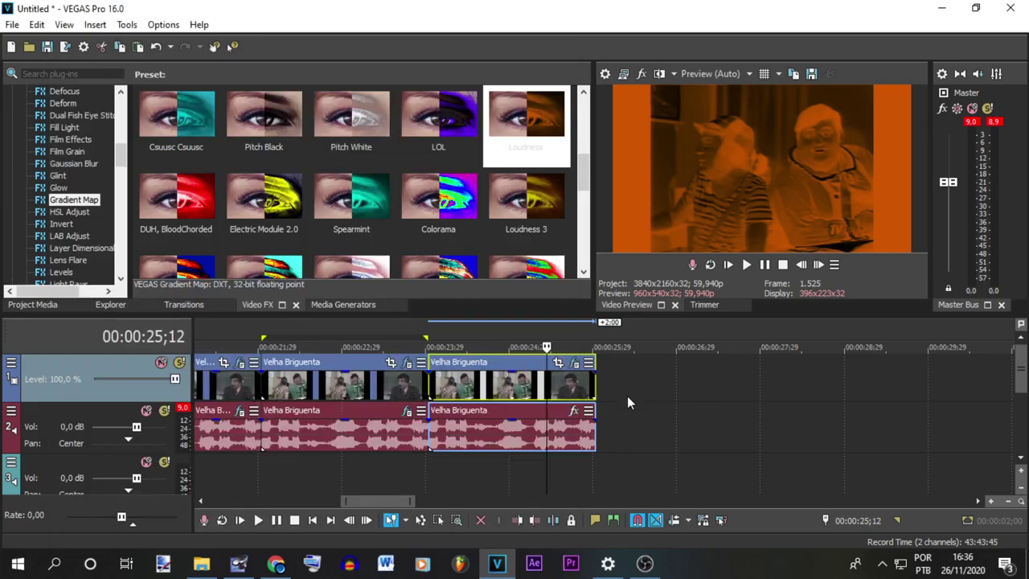
Step: Add the Loudness FX package to the thirteenth clip's audio, close the effect settings and preview the clip
left_click(570, 412)
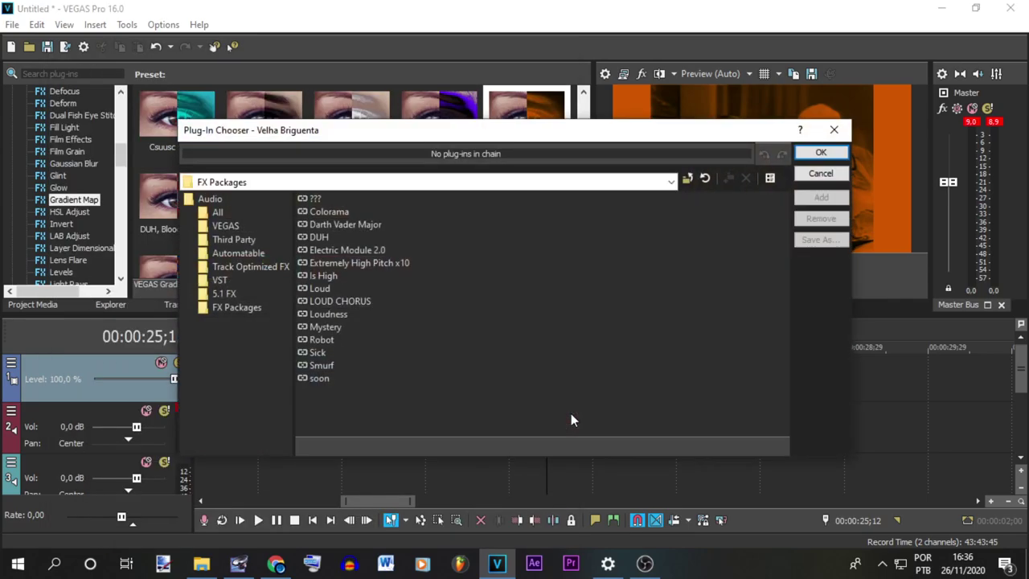
double_click(336, 316)
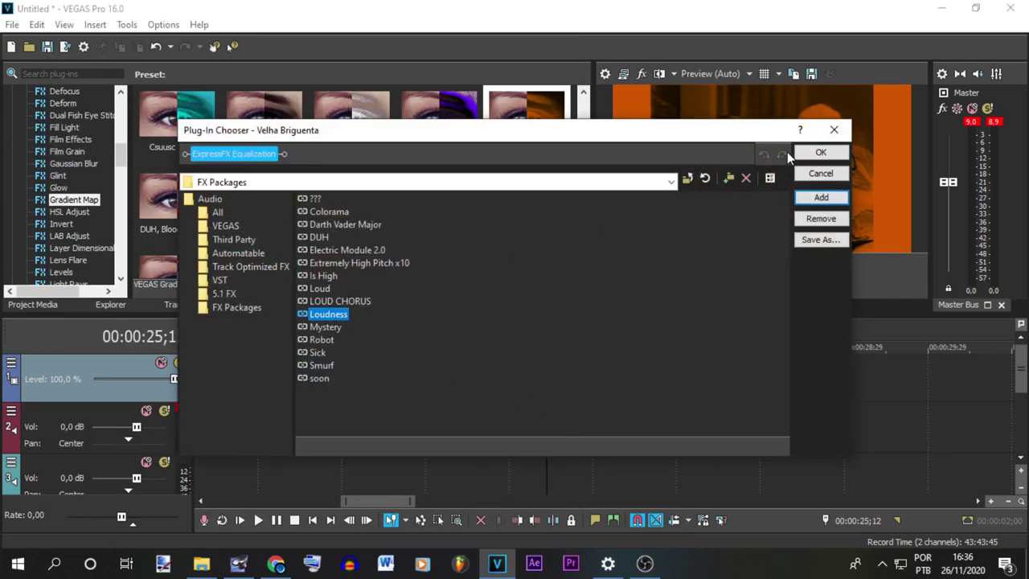
left_click(820, 153)
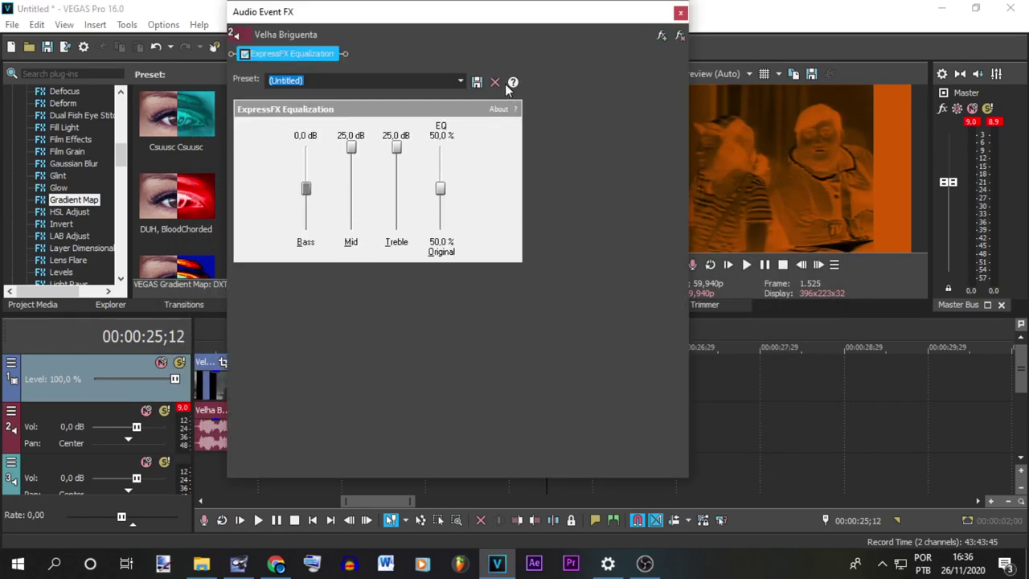
left_click(680, 13)
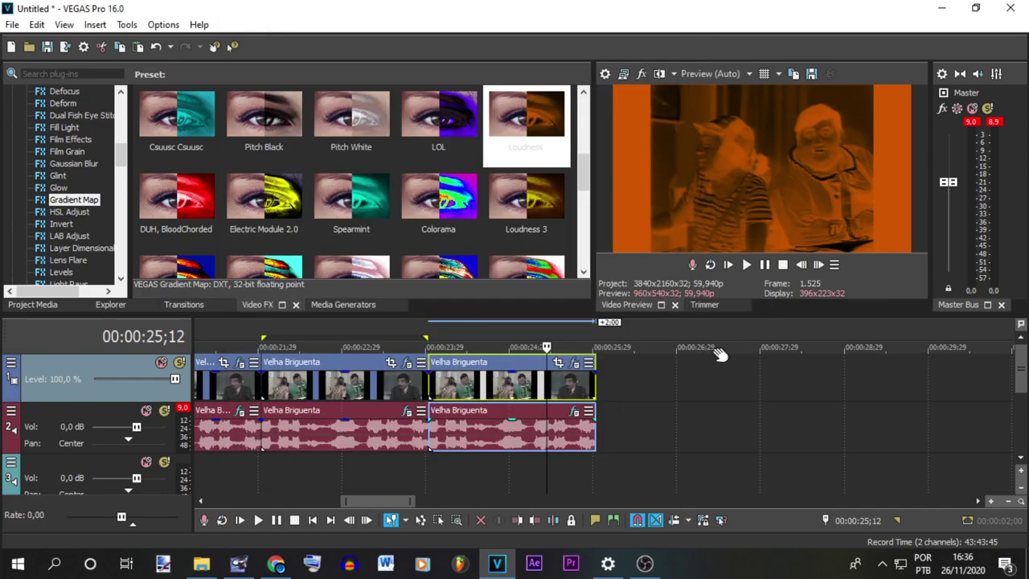
double_click(539, 443)
key("space")
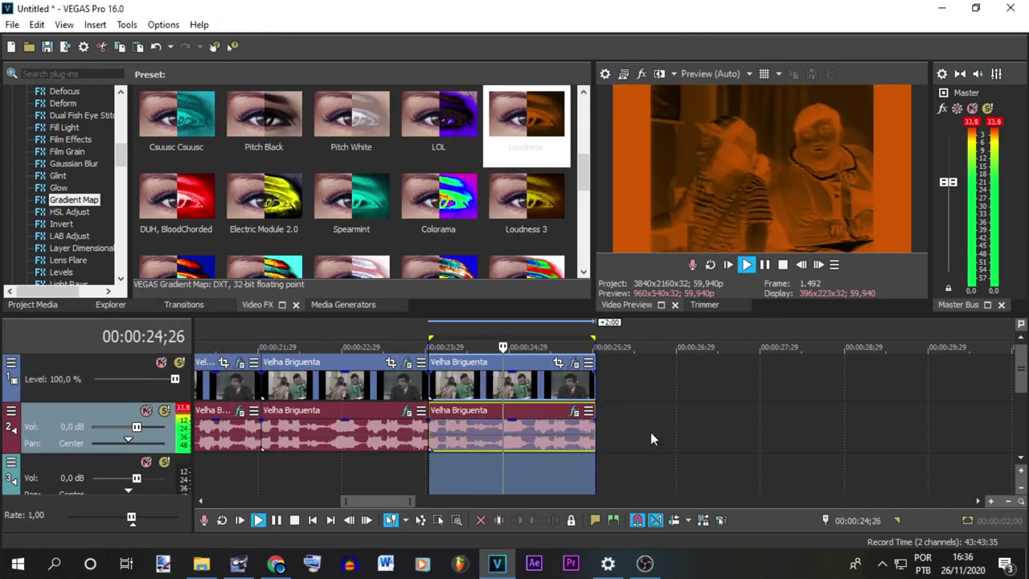
key("space")
Step: Paste a copy of the first clip right after the thirteenth clip as a fourteenth version, ending at 00:00:28;00
scroll(378, 440, "down", 5)
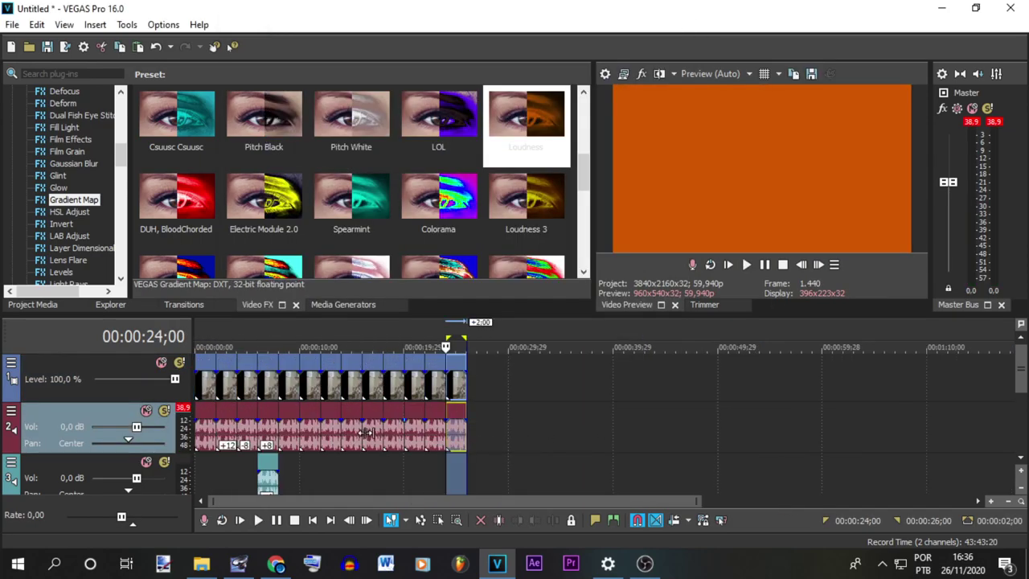
left_click(202, 444)
key("space")
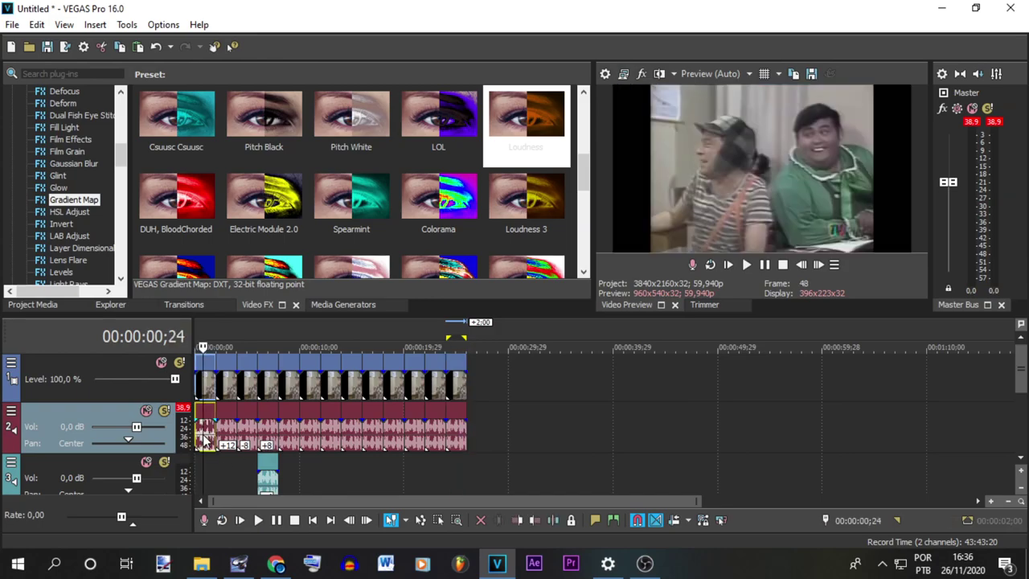
left_click_drag(467, 386, 487, 388)
scroll(495, 386, "up", 5)
left_click(513, 386)
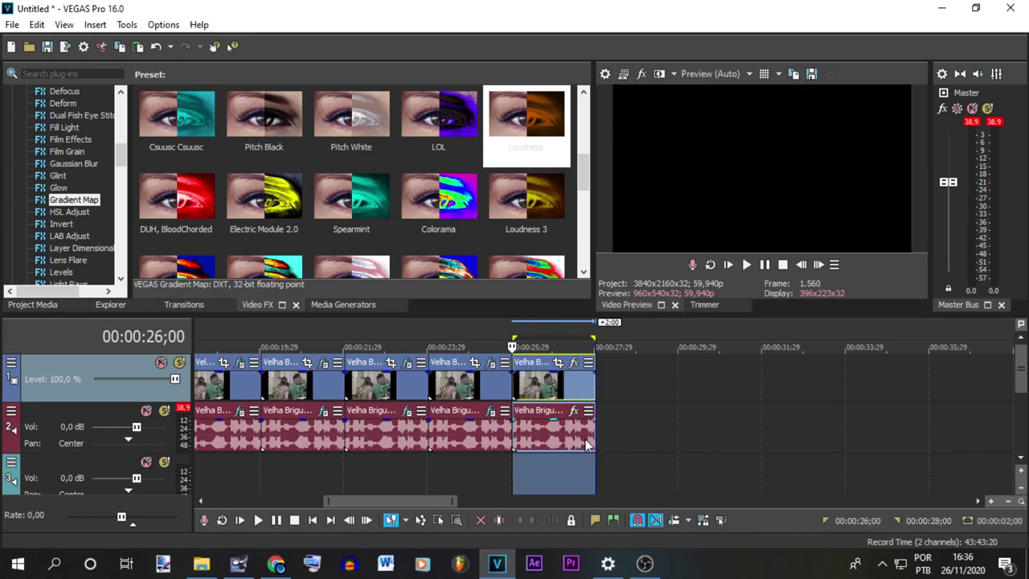
Step: Add the Electric Module 2.0 FX package to the fourteenth clip's audio and close the effect settings
left_click(573, 411)
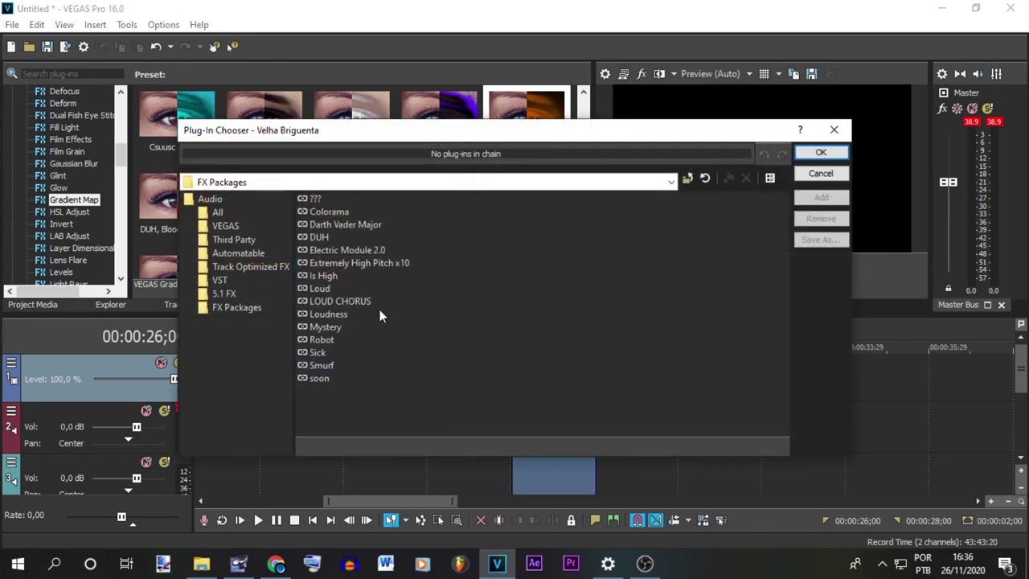
double_click(347, 250)
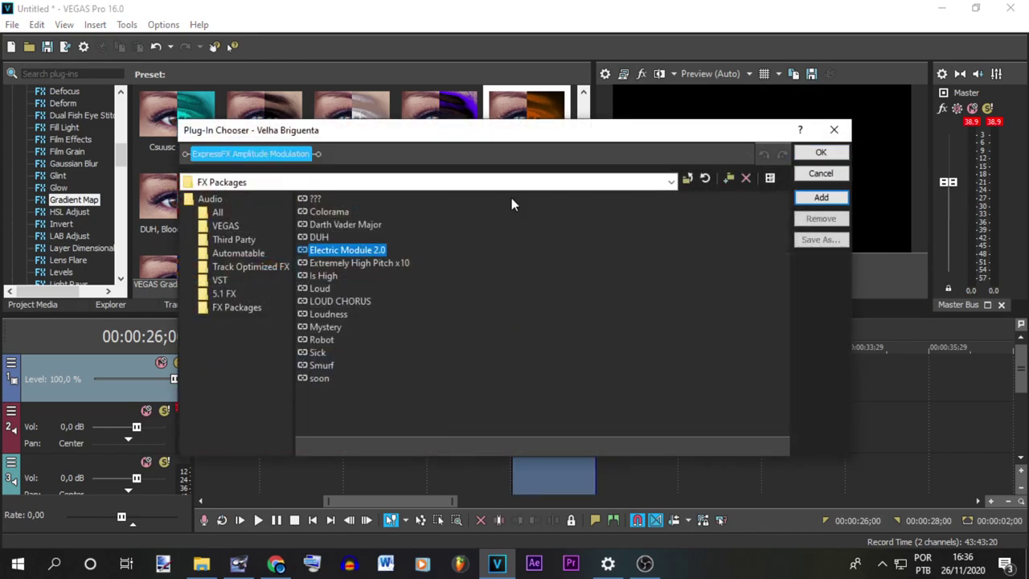
left_click(821, 153)
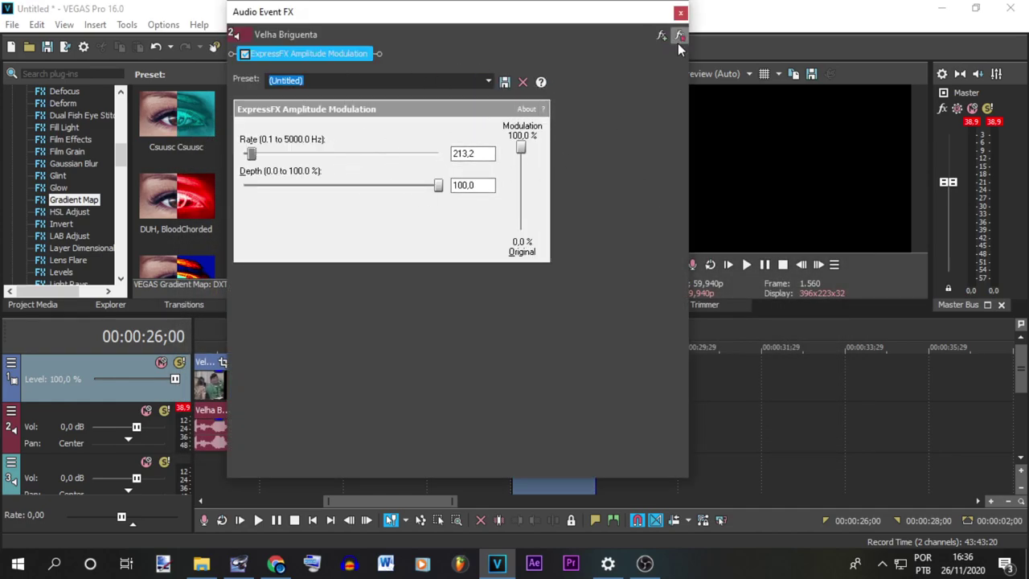
left_click(680, 13)
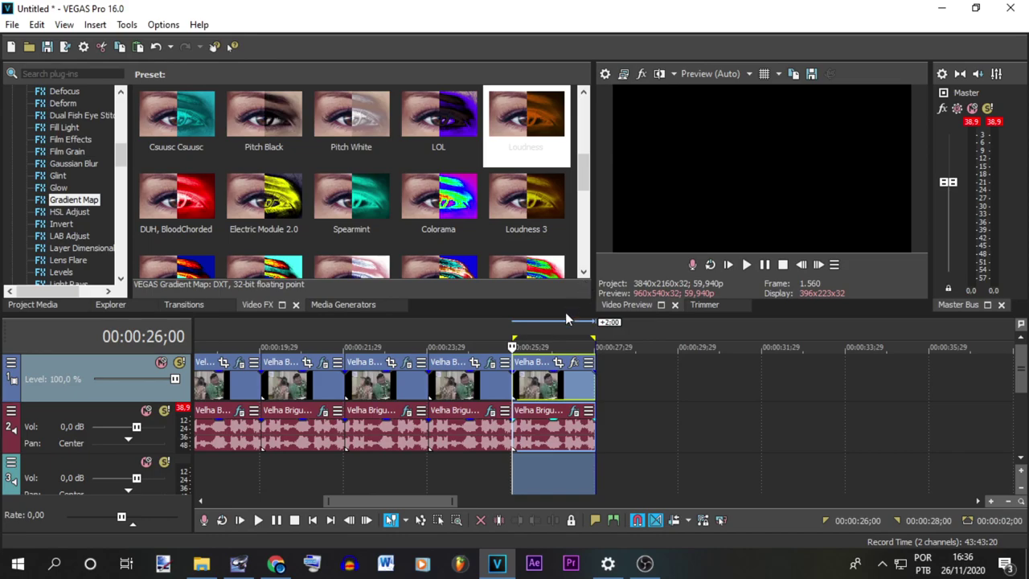
Step: Add the Electric Module 2.0 filter package with Invert, Gradient Map and TV Simulator to the fourteenth clip's video
left_click(541, 382)
left_click(574, 362)
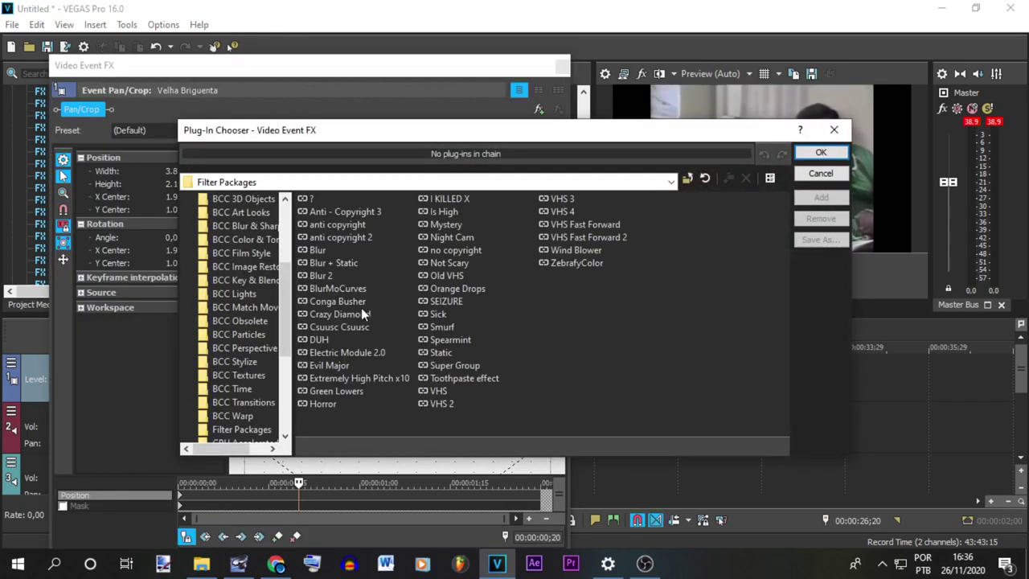
double_click(359, 353)
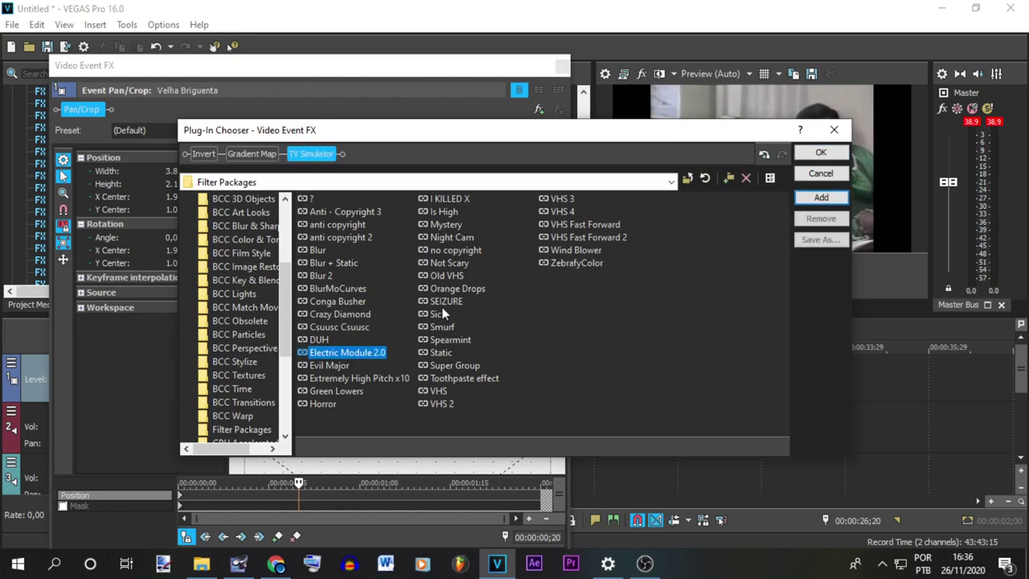
left_click(820, 152)
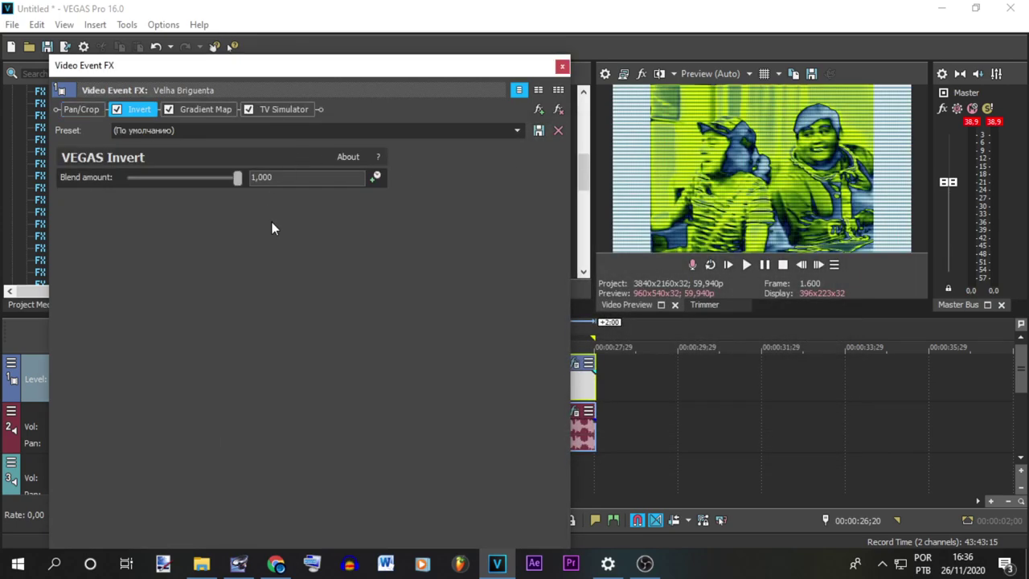
Step: Apply the 100% Inversion preset to the fourteenth clip's Invert effect, and review its Gradient Map color points and TV Simulator settings
left_click(517, 131)
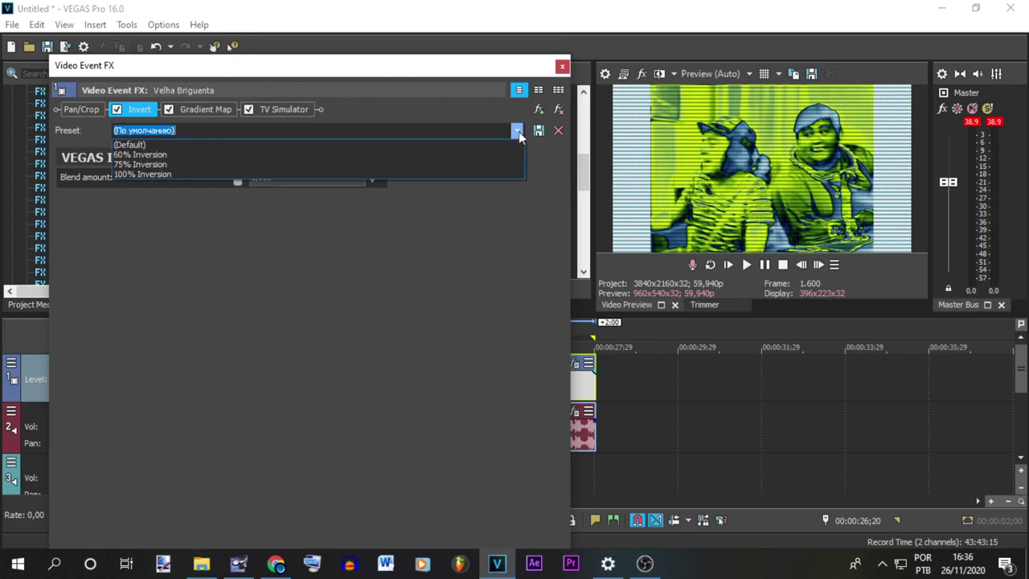
left_click(450, 174)
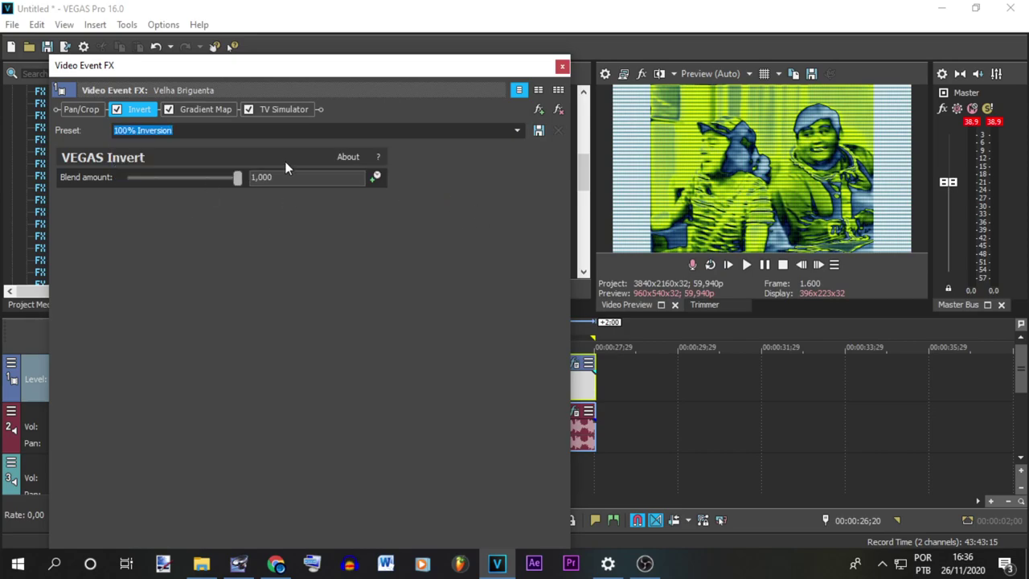
left_click(224, 114)
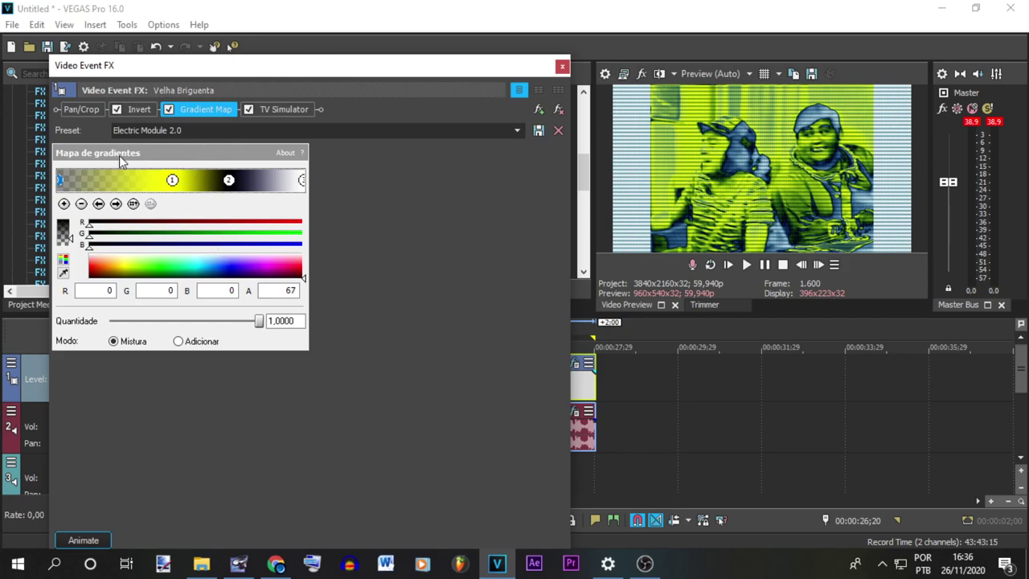
left_click(173, 180)
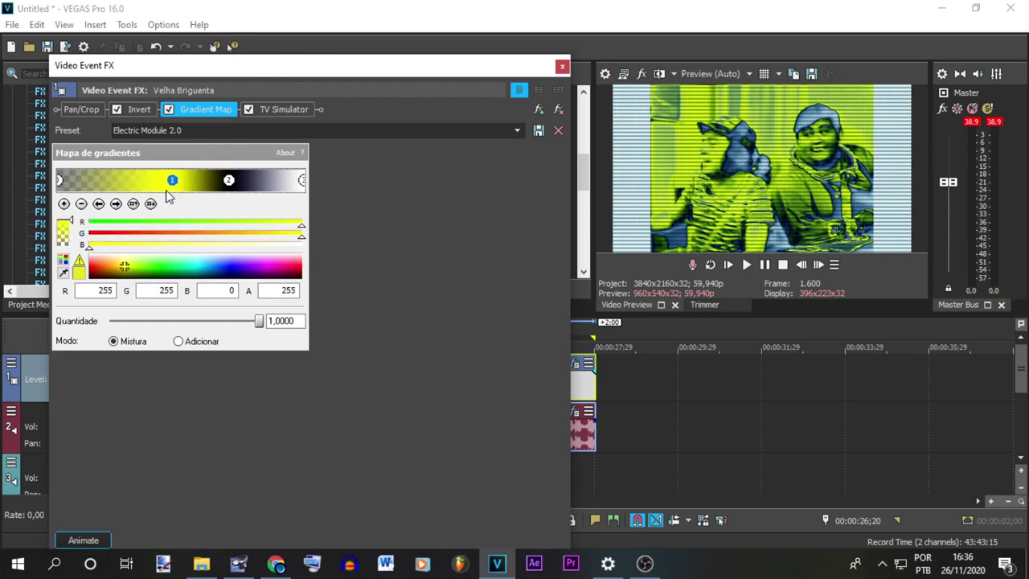
left_click(230, 181)
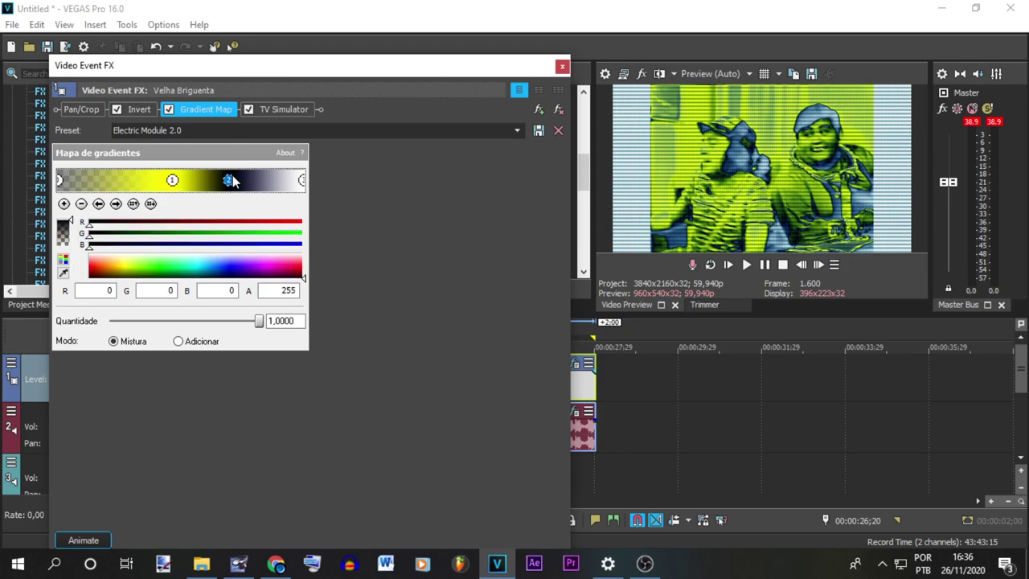
left_click(302, 181)
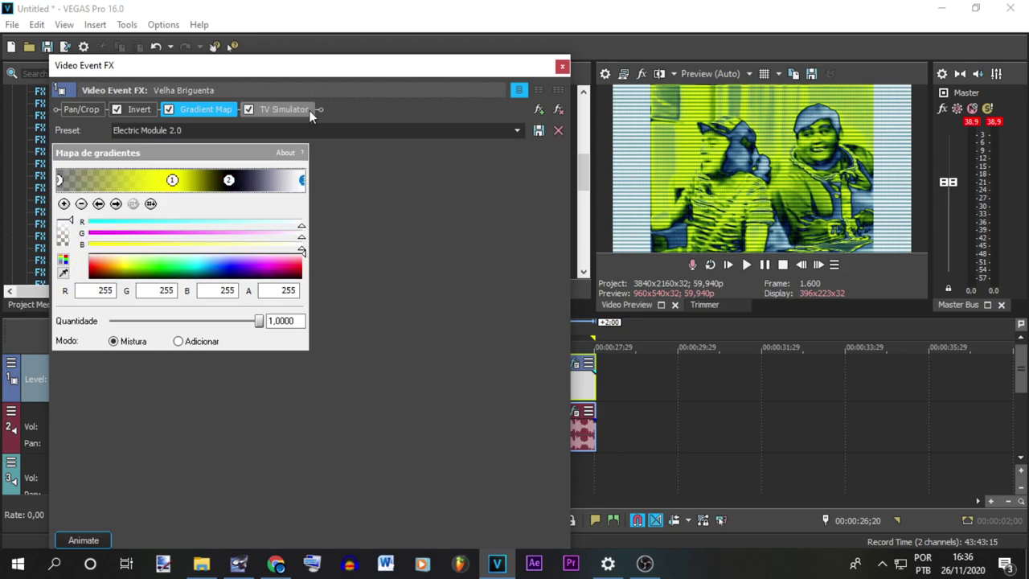
left_click(285, 110)
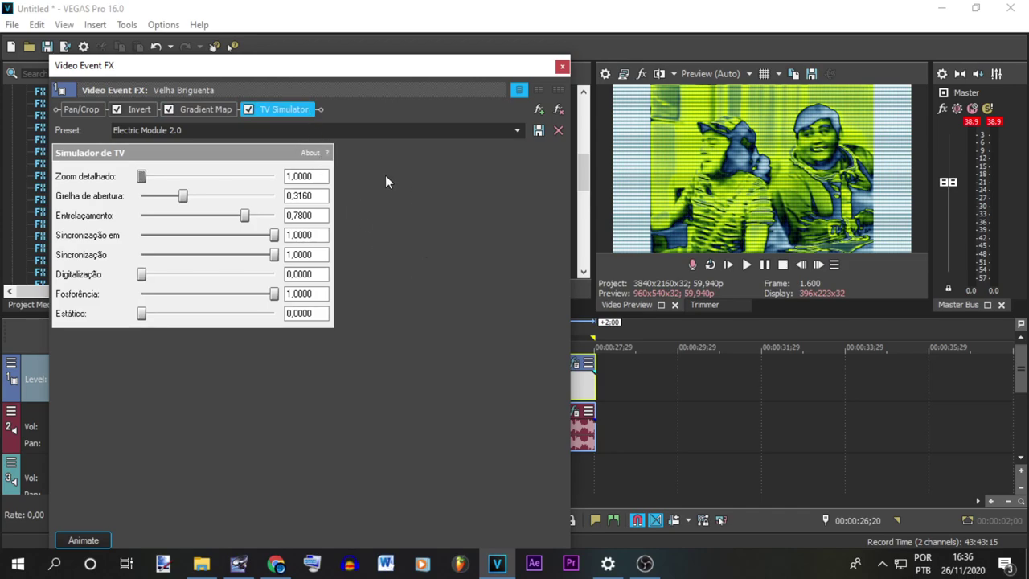
left_click(562, 66)
Step: Check the fourteenth clip's ExpressFX Amplitude Modulation settings and play the clip from its start
left_click(576, 413)
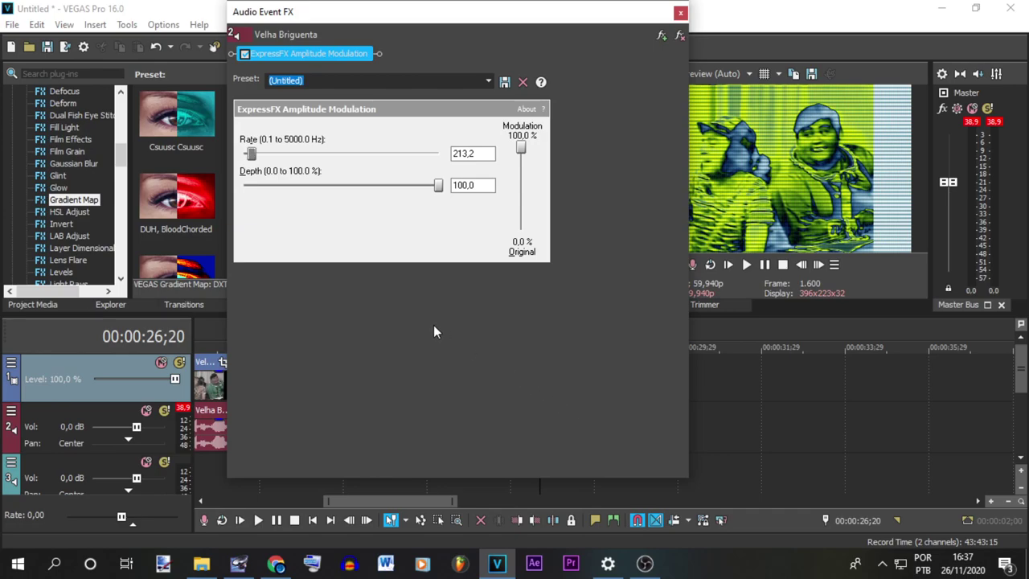
left_click(680, 12)
left_click(509, 491)
key("space")
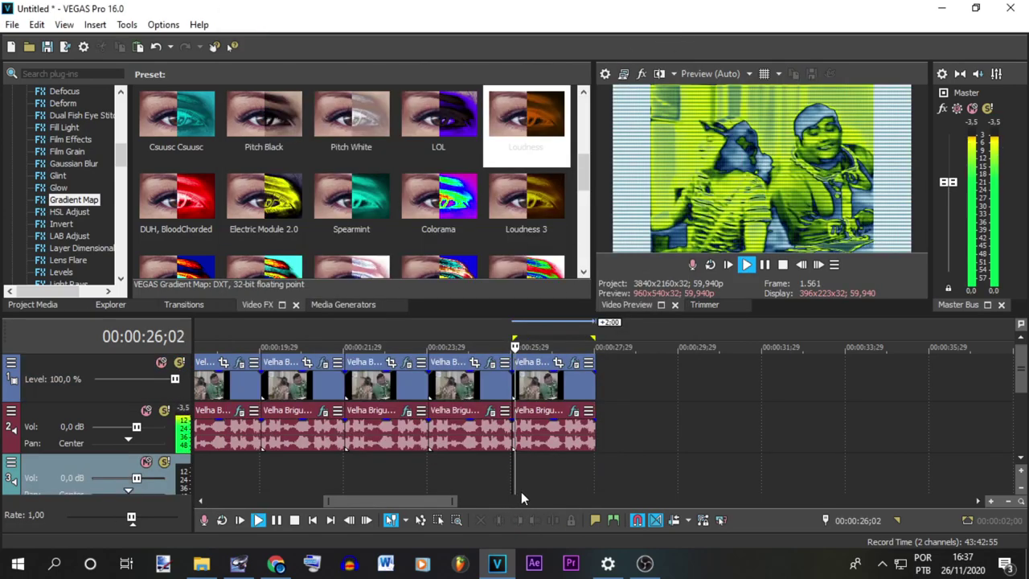
scroll(548, 480, "down", 3)
key("space")
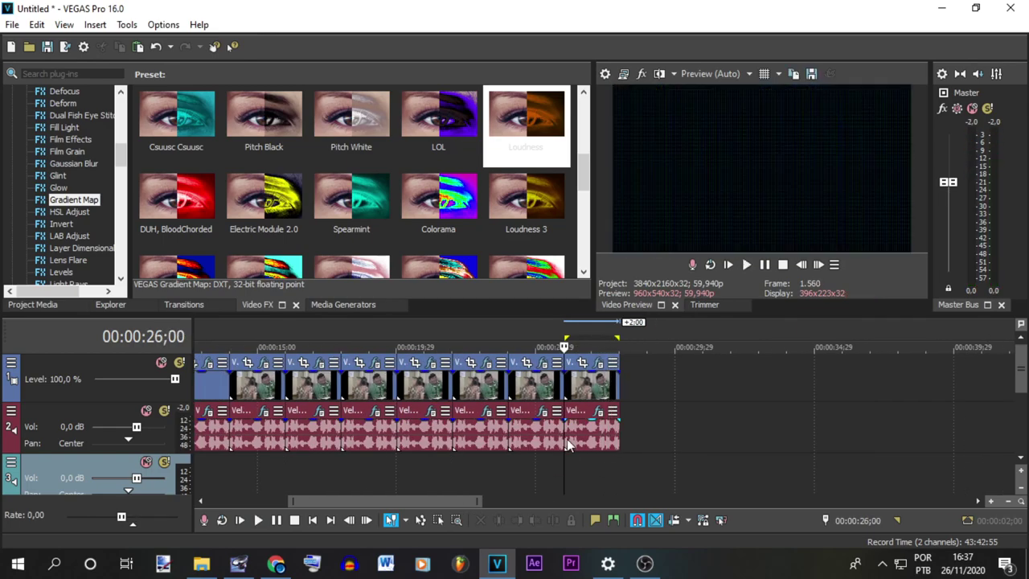
Step: Switch off Normalize for the fourteenth clip's audio
right_click(568, 445)
mouse_move(756, 467)
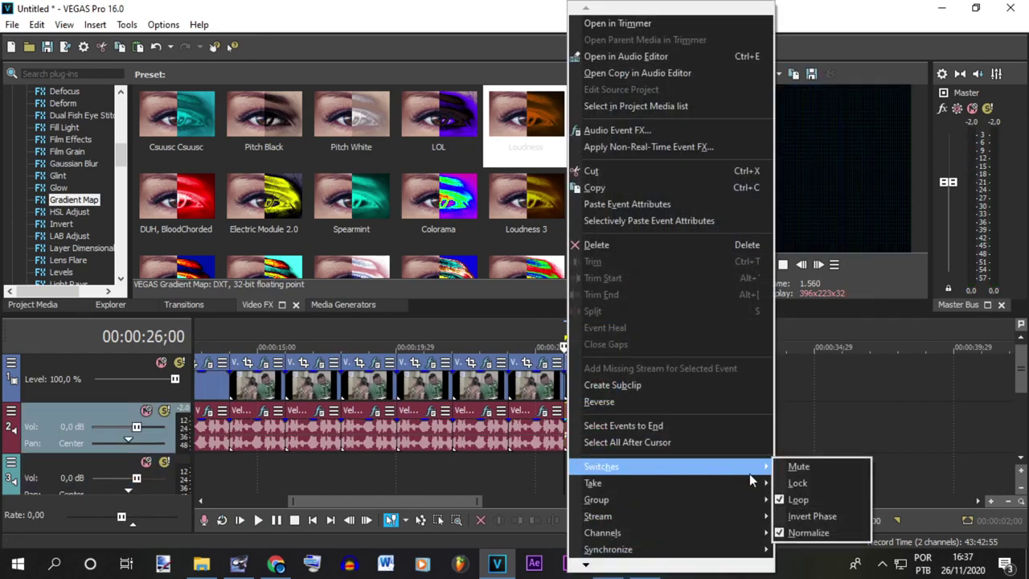
left_click(804, 533)
left_click(841, 363)
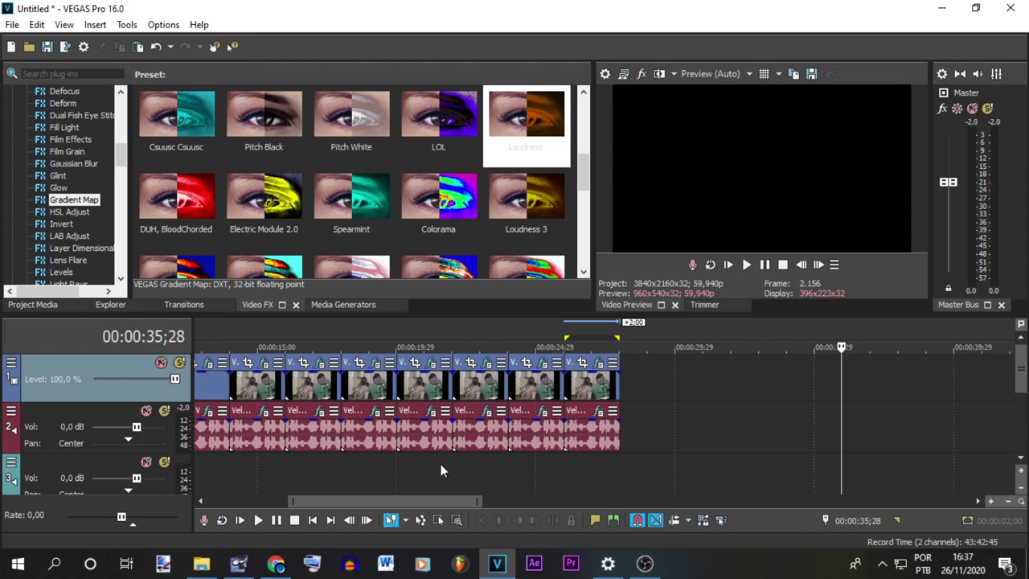
Step: Paste a copy of the first clip right after the fourteenth clip as a fifteenth version, ending at 00:00:30;00, and select its time range
scroll(440, 470, "down", 3)
left_click(199, 434)
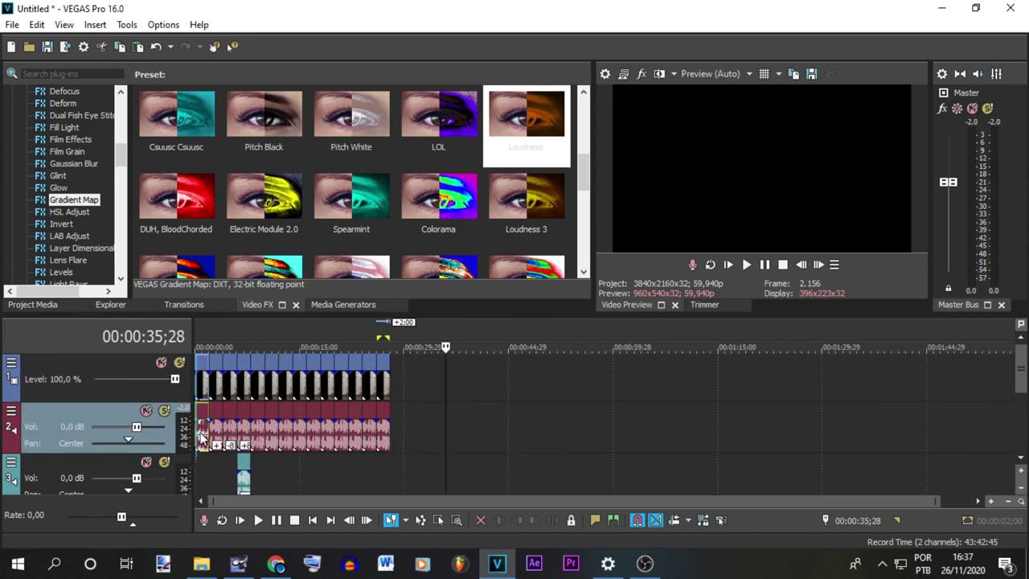
left_click(389, 438)
key("ctrl+v")
scroll(439, 446, "up", 3)
double_click(575, 434)
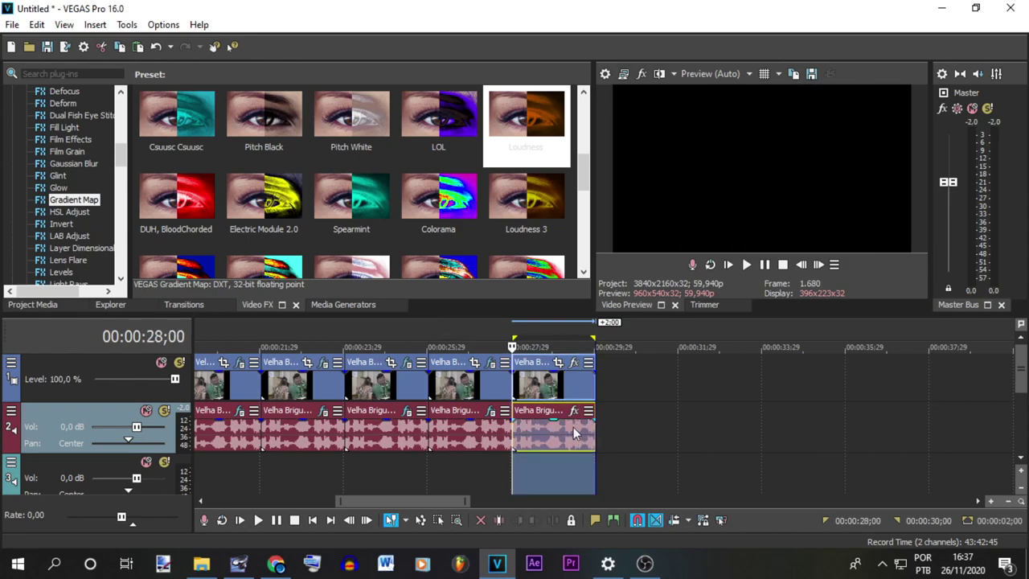
Step: Add ExpressFX Delay and ExpressFX Chorus to the fifteenth clip's audio
left_click(573, 412)
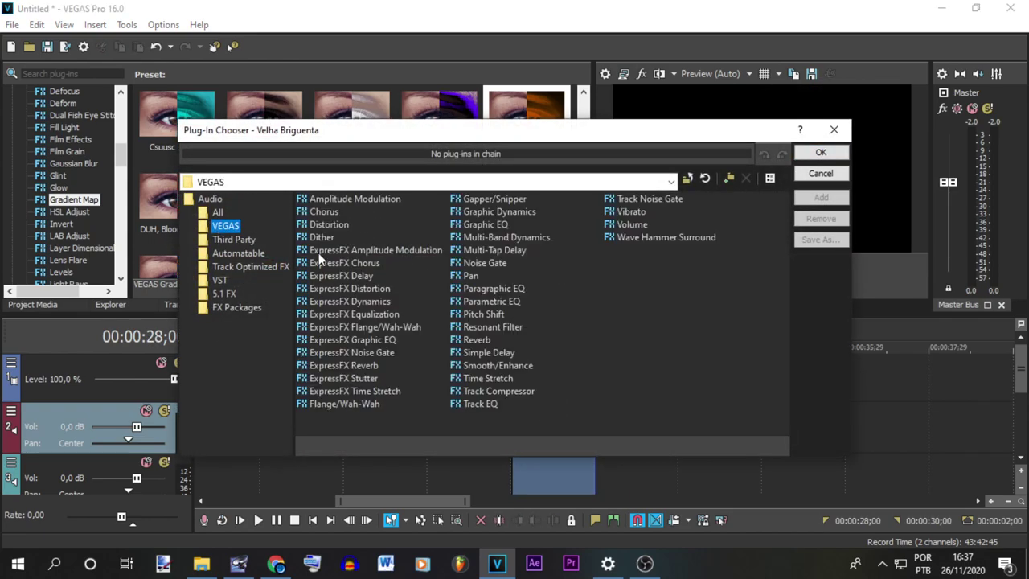
double_click(340, 276)
double_click(361, 262)
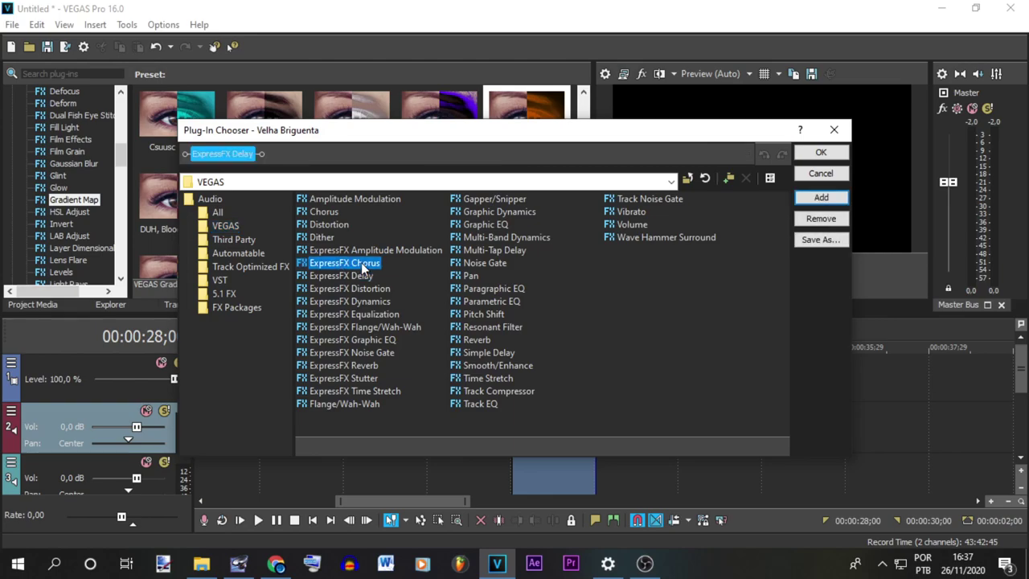
left_click(821, 154)
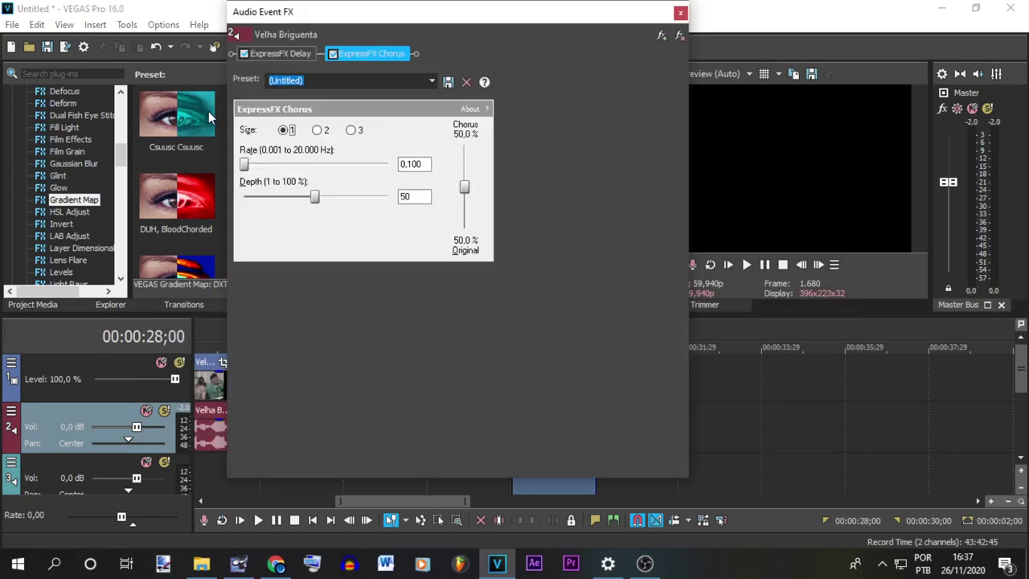
Step: Apply the [Sys] Wacky 1 preset to the fifteenth clip's ExpressFX Chorus and remove ExpressFX Delay from the chain
left_click(432, 82)
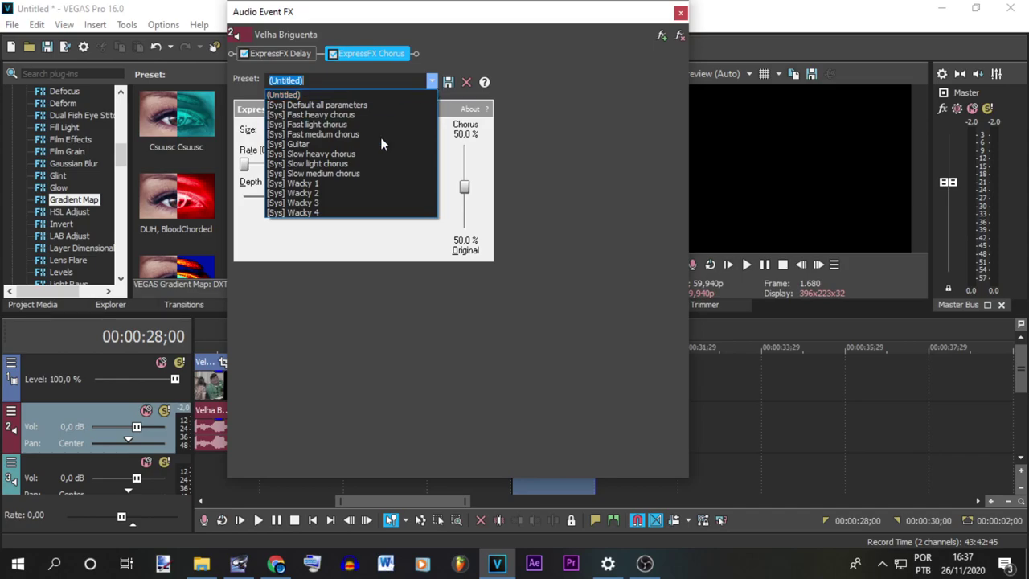
left_click(349, 182)
left_click(296, 55)
left_click(681, 36)
left_click(680, 13)
Step: Try the Wave effect with the Large preset on the fifteenth clip's video
scroll(56, 193, "down", 10)
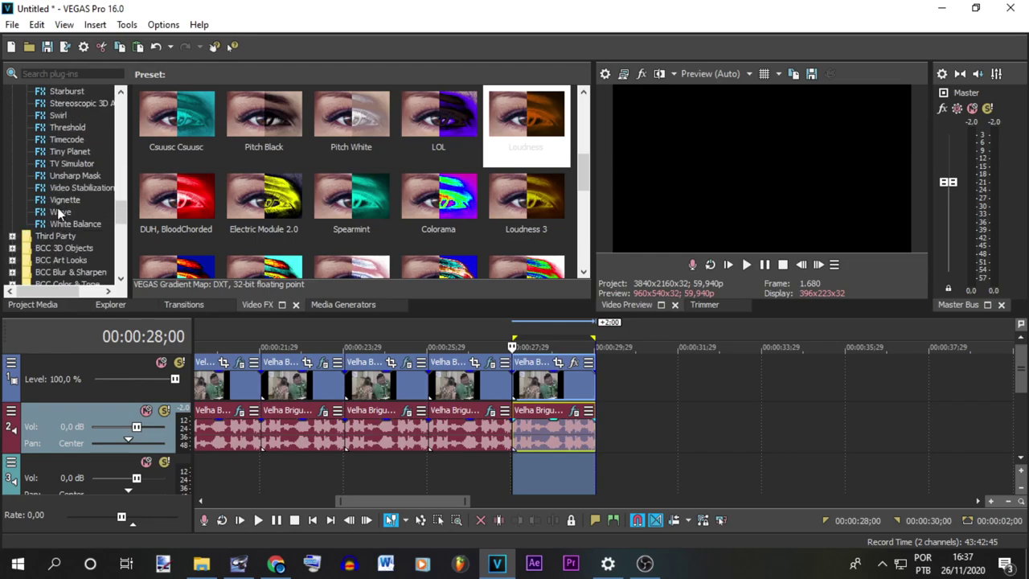
left_click(60, 211)
left_click(552, 386)
left_click_drag(264, 113, 535, 385)
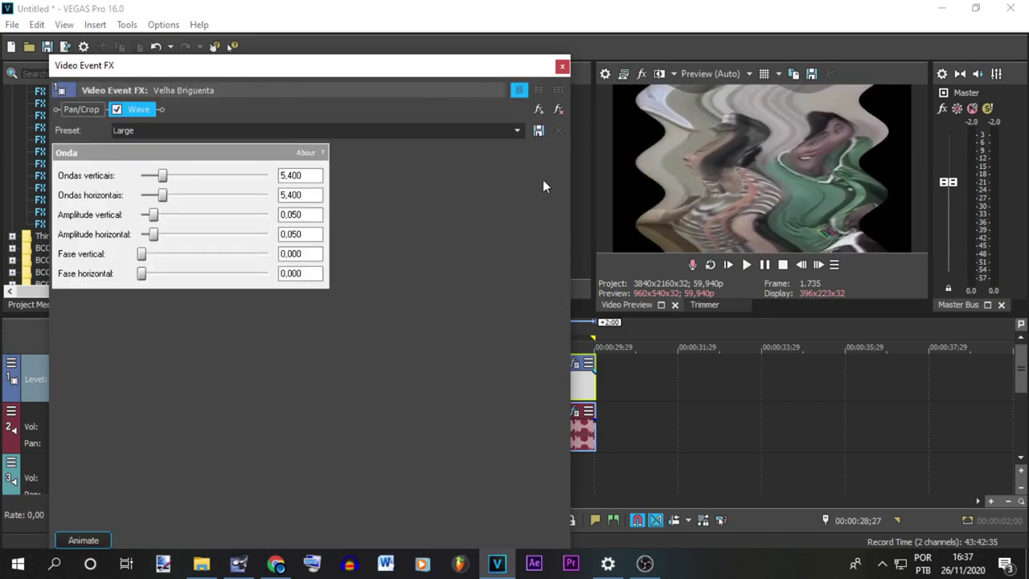
left_click(560, 66)
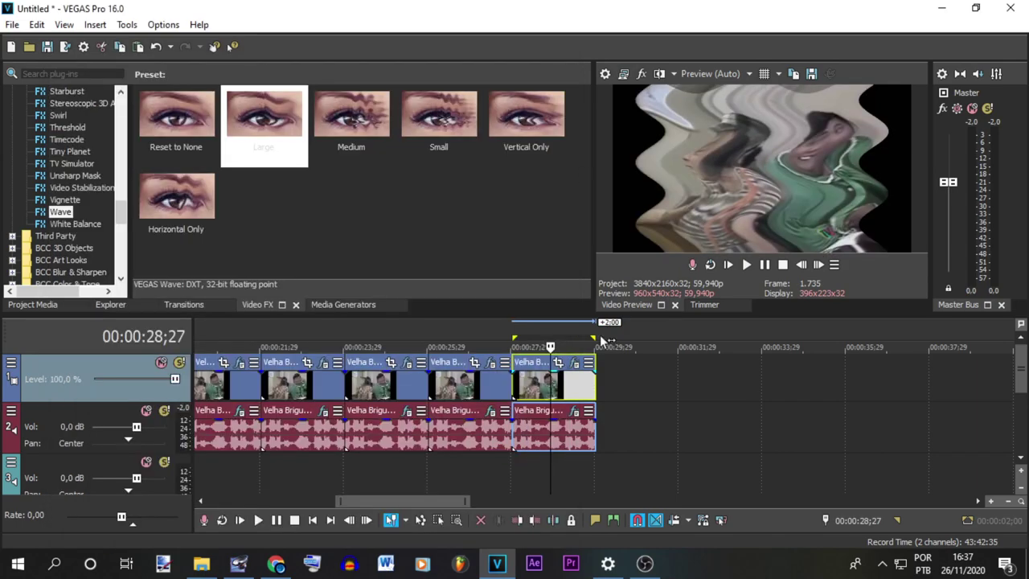
Step: Play the fifteenth clip to check the Large Wave effect with the Wacky 1 Chorus
double_click(520, 391)
key("space")
scroll(552, 462, "up", 3)
scroll(552, 463, "down", 1)
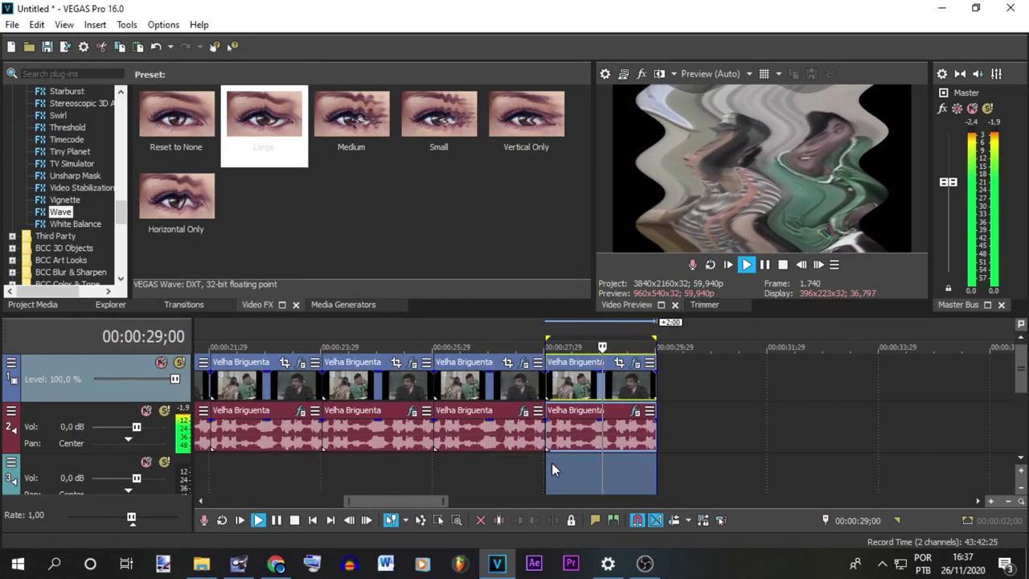
Step: Set the fifteenth clip's ExpressFX Chorus rate to about 2.513 Hz and depth to about 37%
left_click(635, 412)
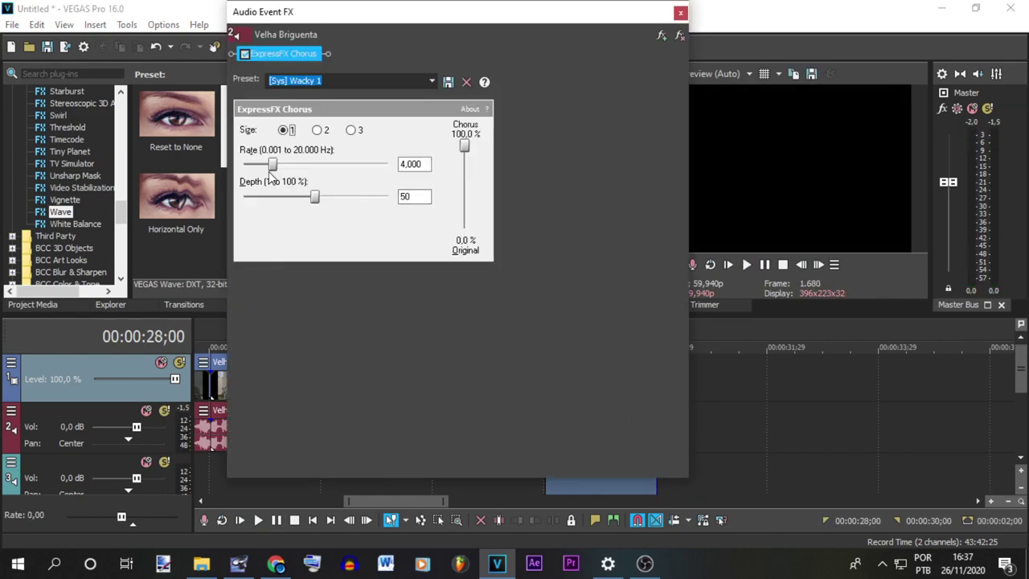
left_click_drag(272, 165, 261, 165)
left_click_drag(318, 202, 301, 204)
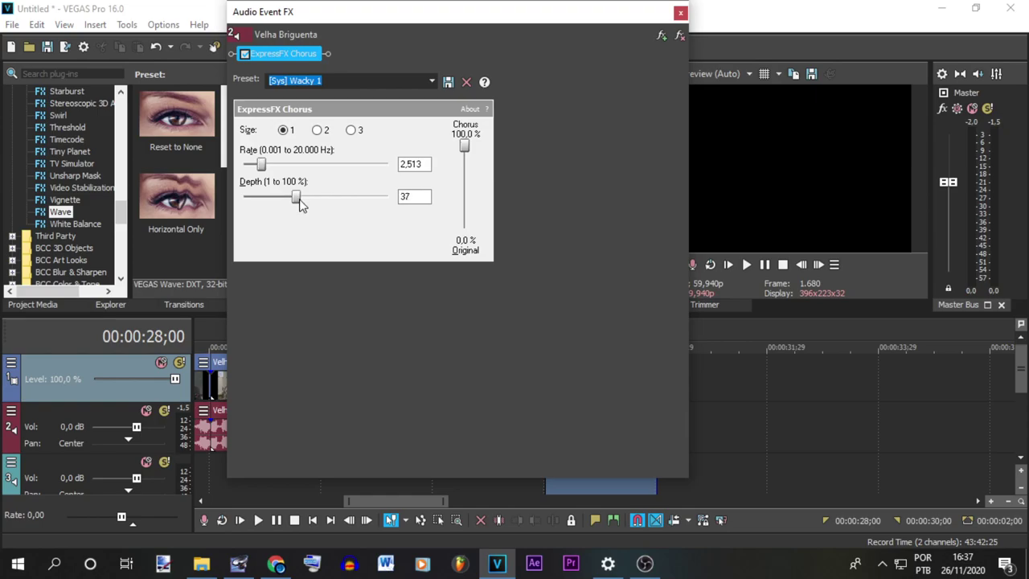
left_click(680, 14)
Step: Remove the Wave effect with the Large preset from the fifteenth clip's video
left_click_drag(611, 375, 607, 375)
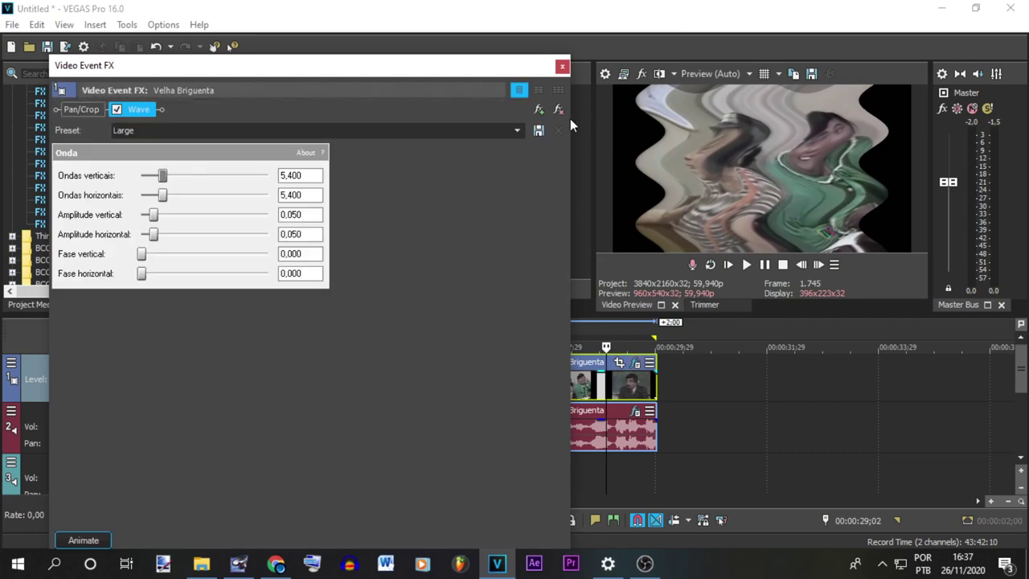
left_click(559, 109)
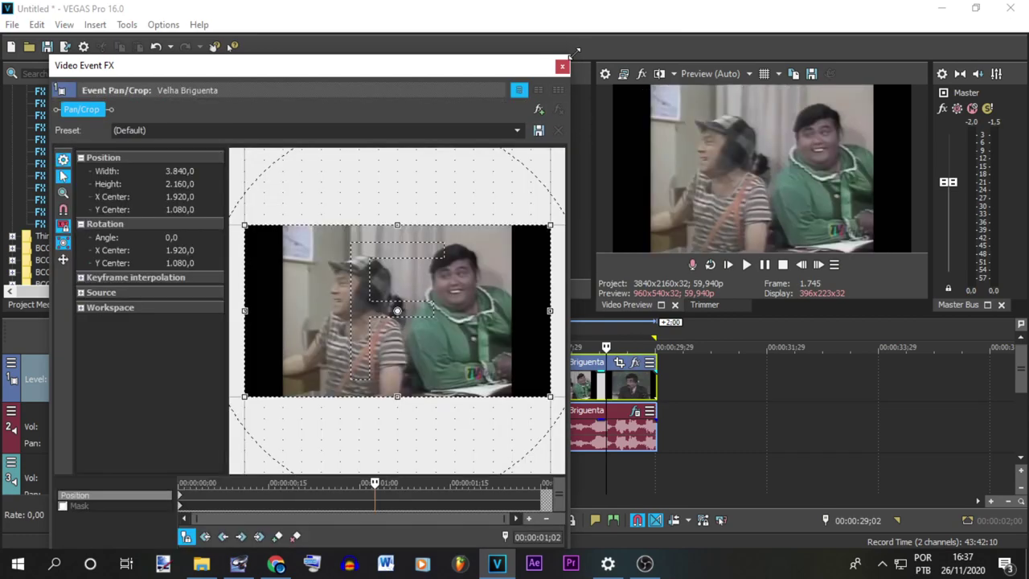
left_click(562, 66)
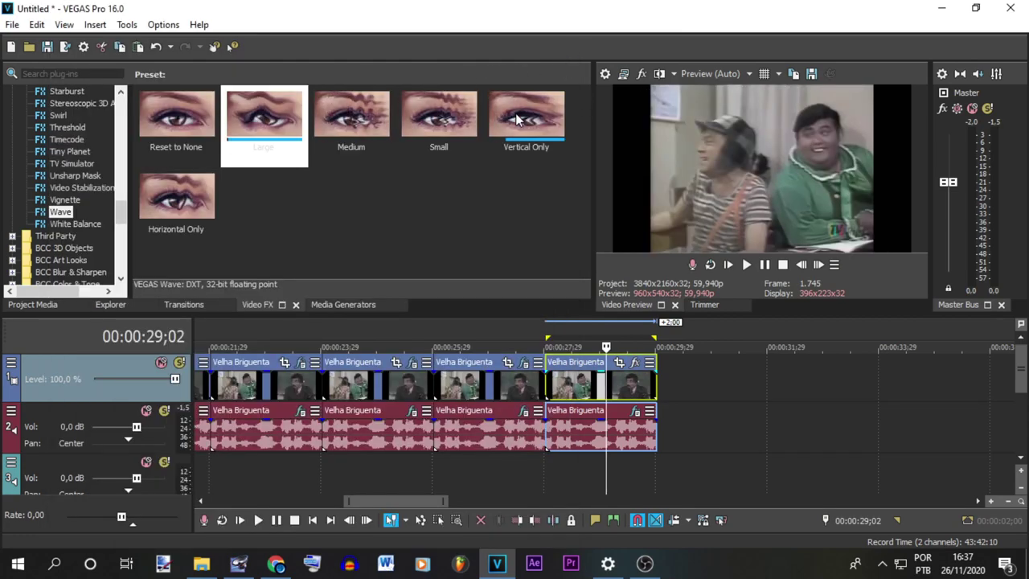
Step: Add the Horizontal Only Wave preset to the fifteenth clip's video, with horizontal waves at about 14.280 and horizontal phase at about 1.608
left_click(175, 202)
left_click_drag(595, 394, 613, 390)
mouse_move(180, 198)
left_mouse_down()
mouse_move(206, 198)
mouse_move(197, 197)
left_mouse_up()
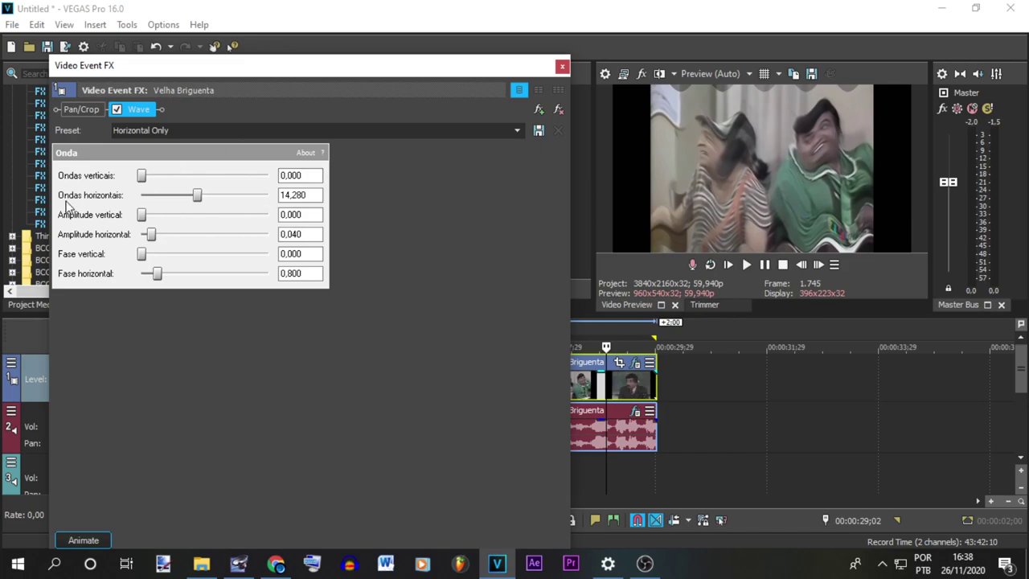
left_click_drag(158, 277, 173, 282)
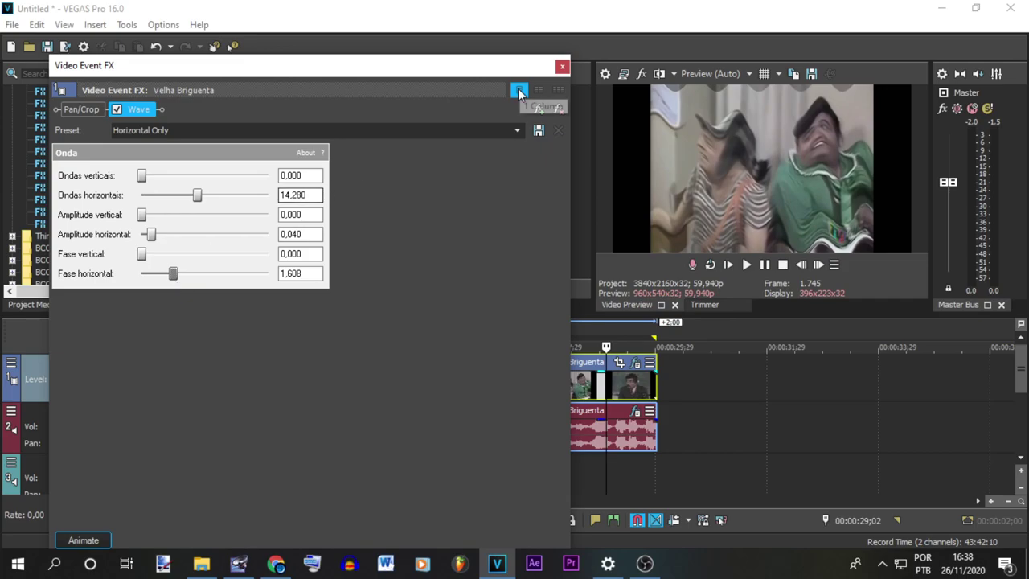
left_click(561, 68)
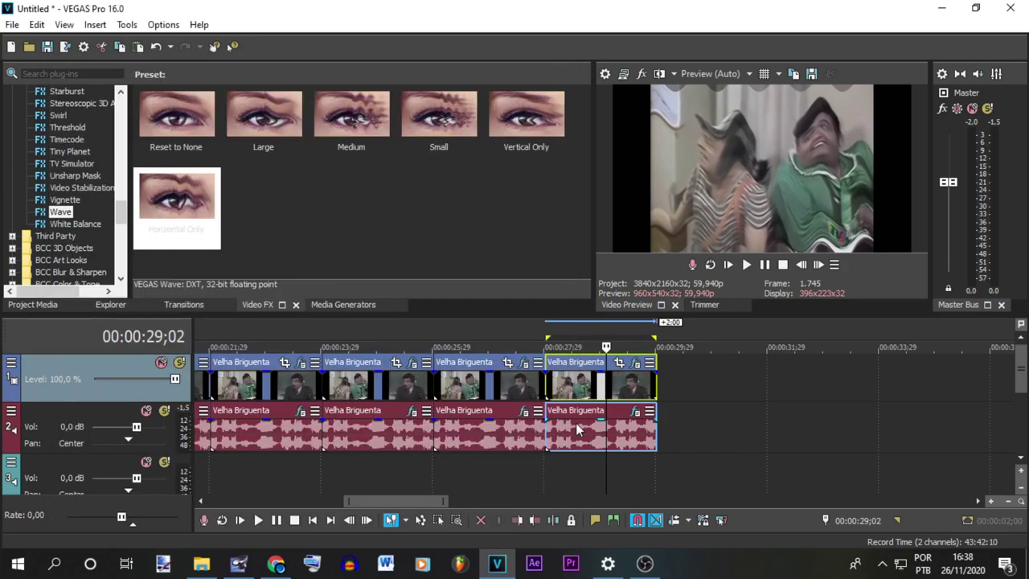
Step: Play the fifteenth clip to check the horizontal Wave effect and the adjusted Chorus
double_click(565, 441)
key("space")
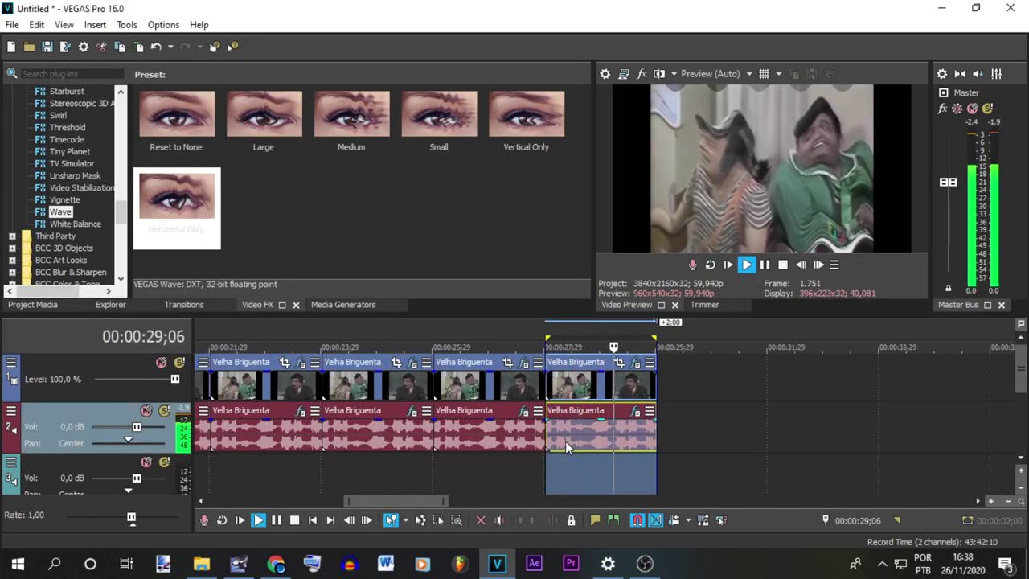
key("space")
Step: Play the whole sequence of clip versions from the beginning of the timeline
scroll(566, 441, "down", 5)
scroll(551, 445, "down", 3)
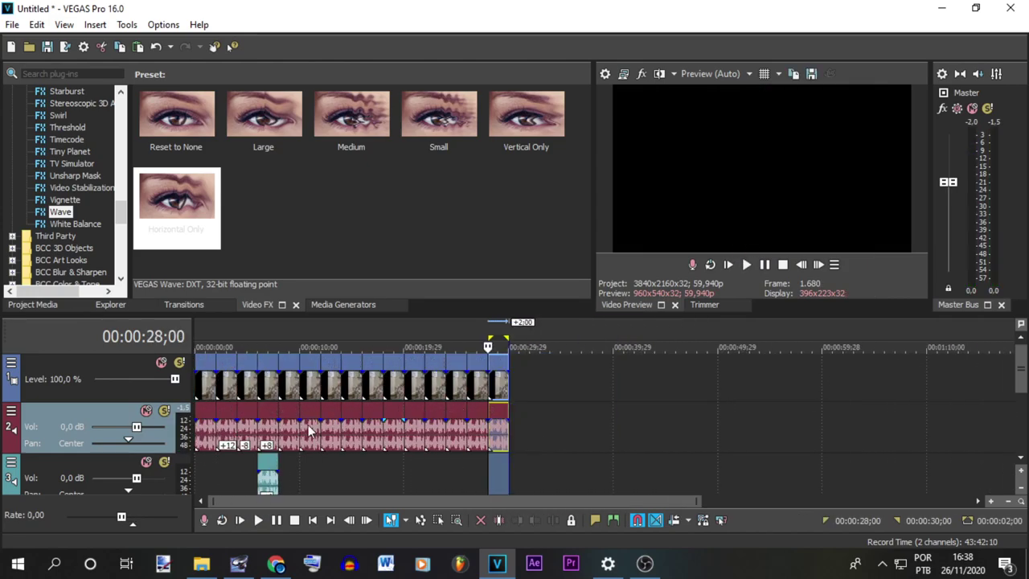
left_click(227, 466)
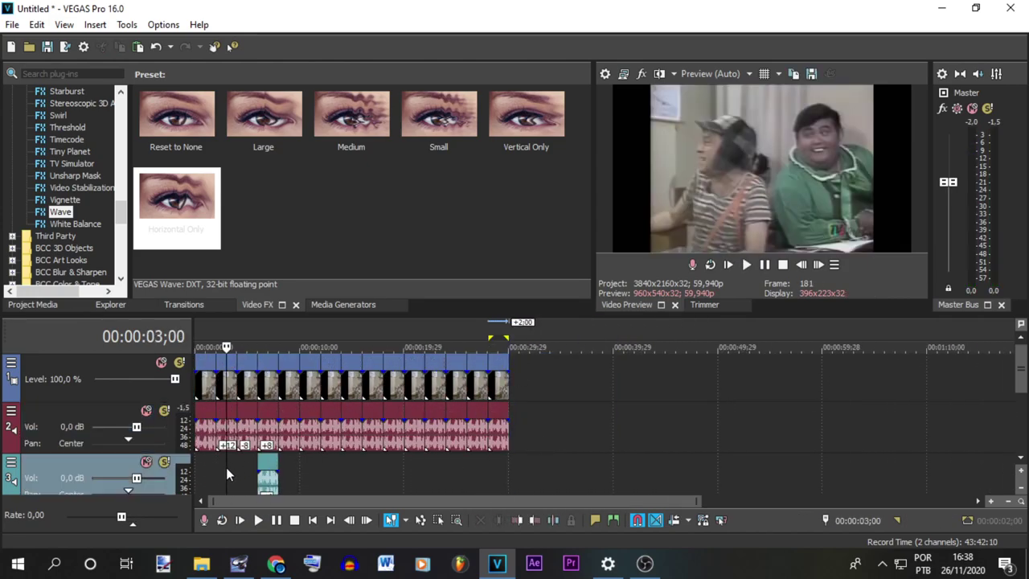
scroll(389, 453, "up", 3)
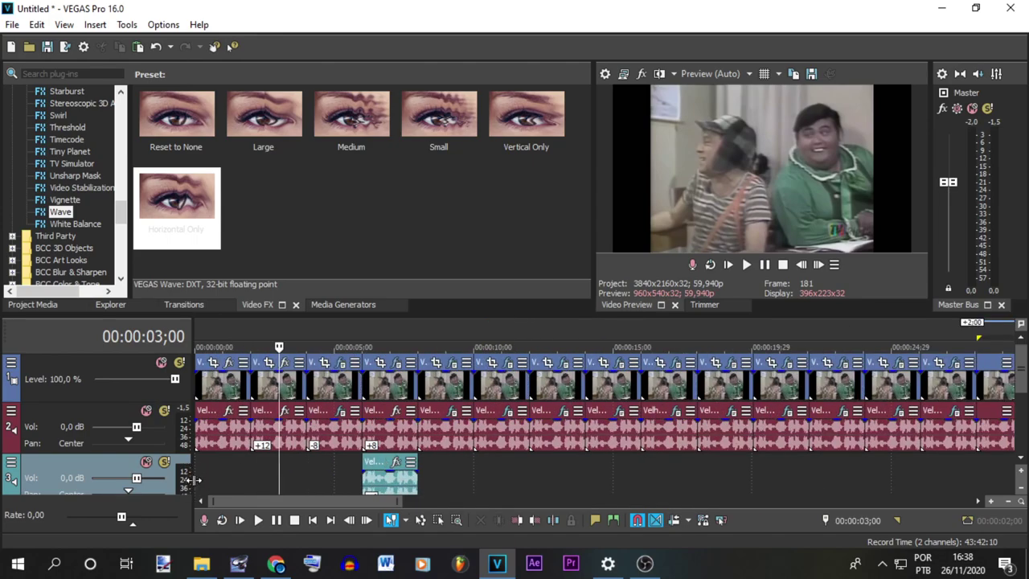
left_click(195, 471)
scroll(241, 490, "down", 4)
key("space")
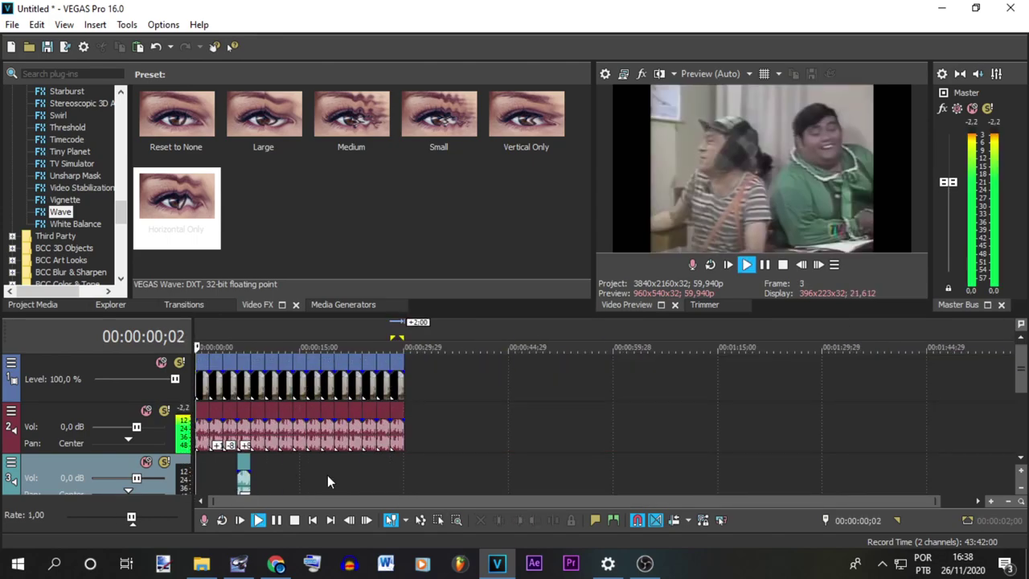